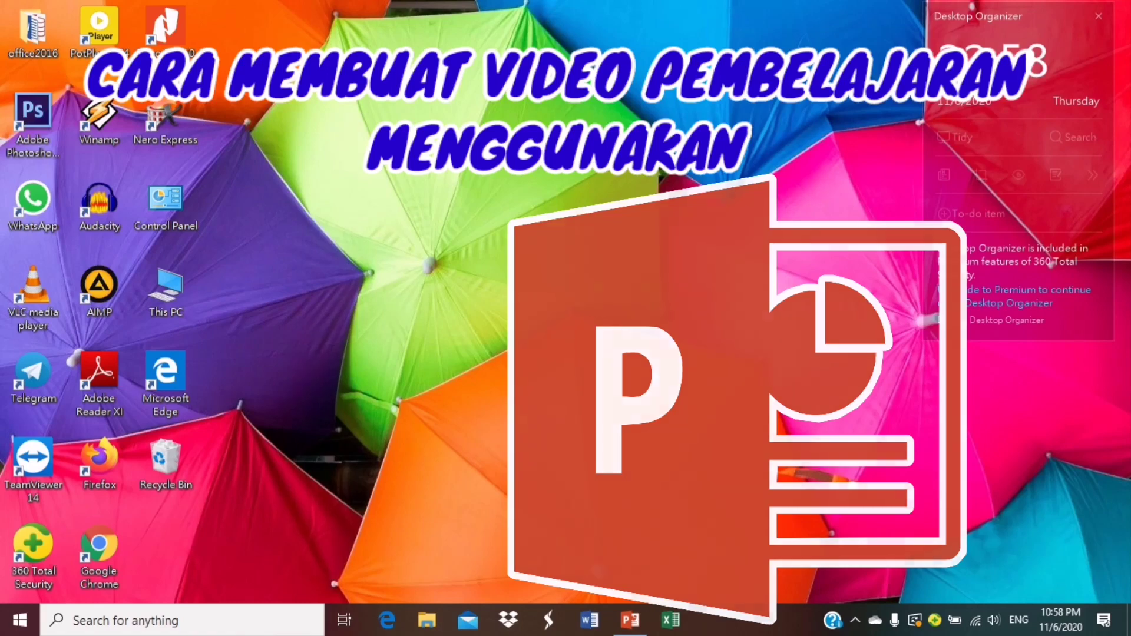
Restore the Presentation1 PowerPoint window from the taskbar
left_click(621, 618)
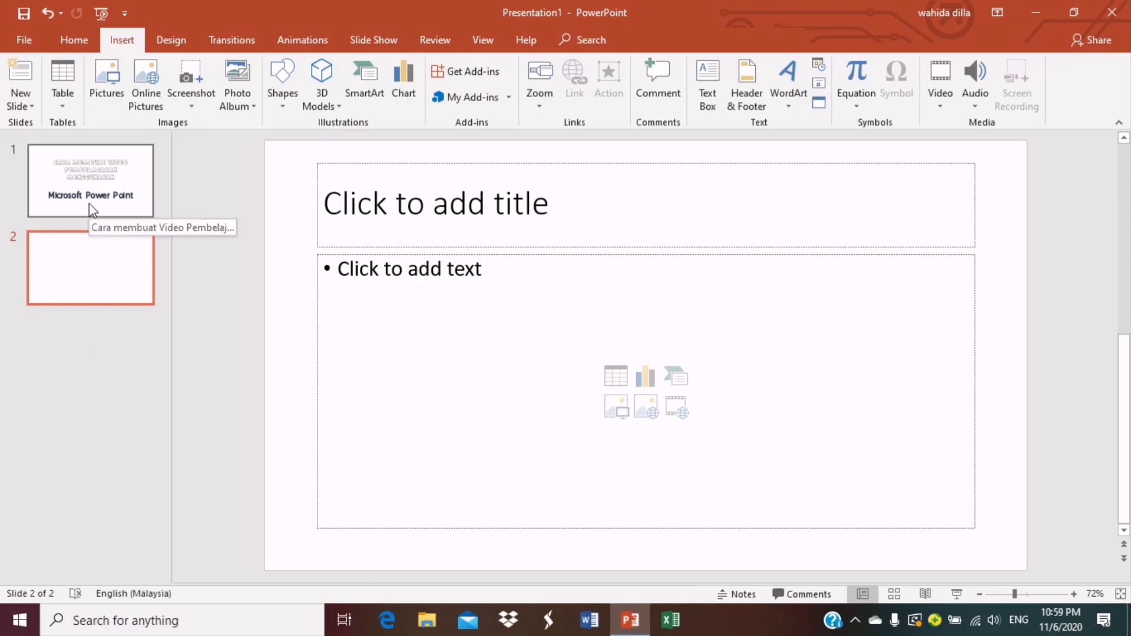
Create a new blank presentation
left_click(24, 40)
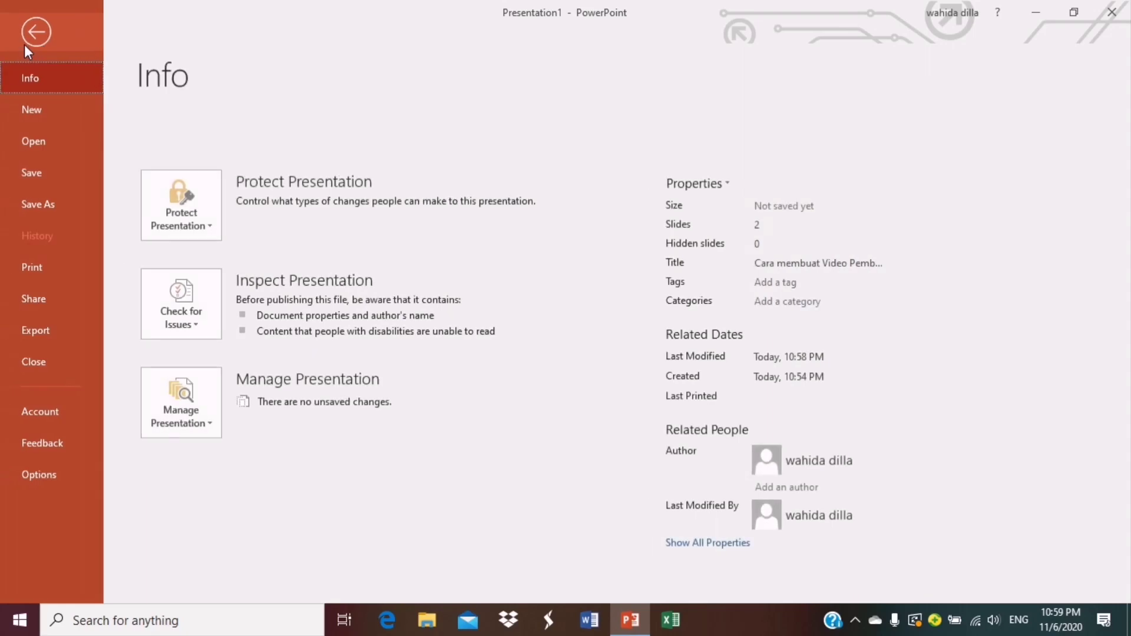
left_click(41, 111)
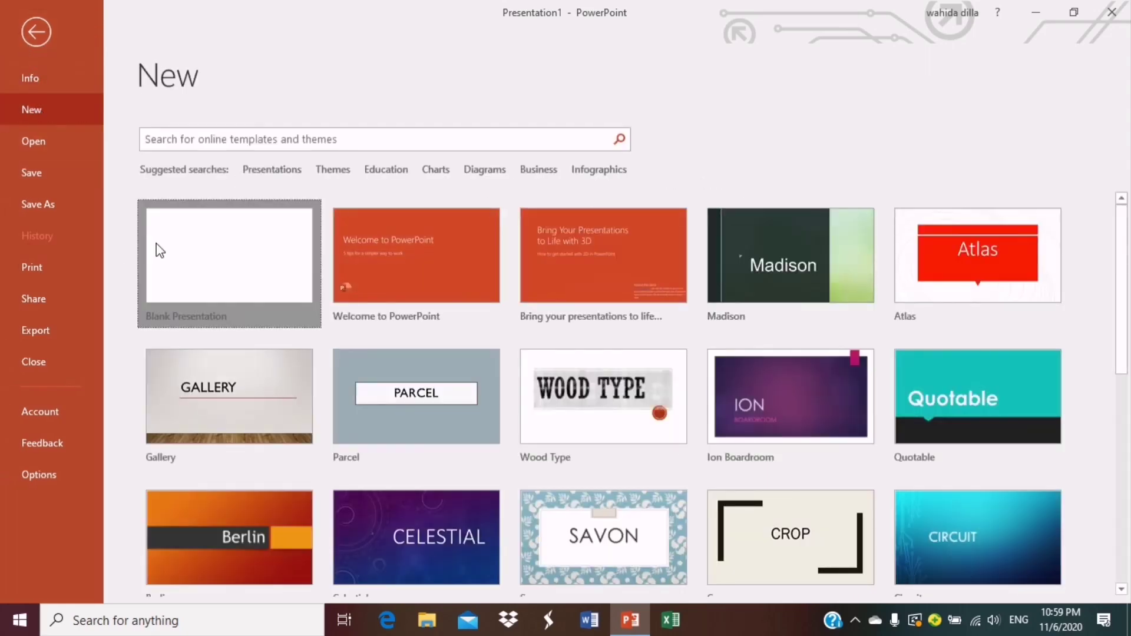
left_click(157, 243)
Enter the title 'Kemahiran 13' and the subtitle 'Perkataan kvk + kvk'
left_click(654, 282)
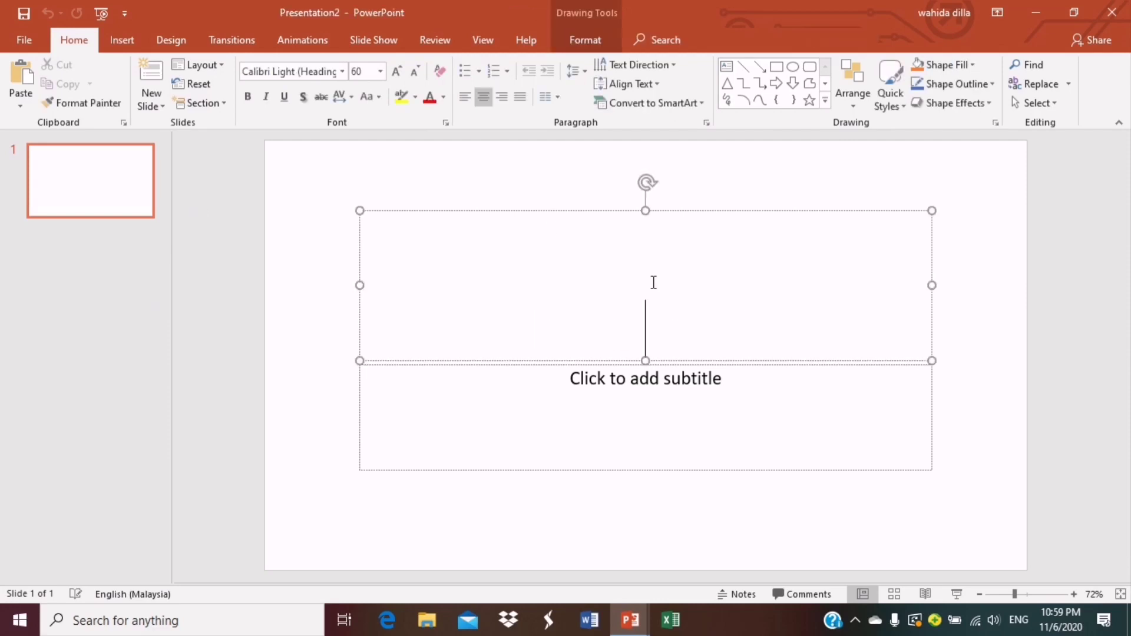
type("Kem")
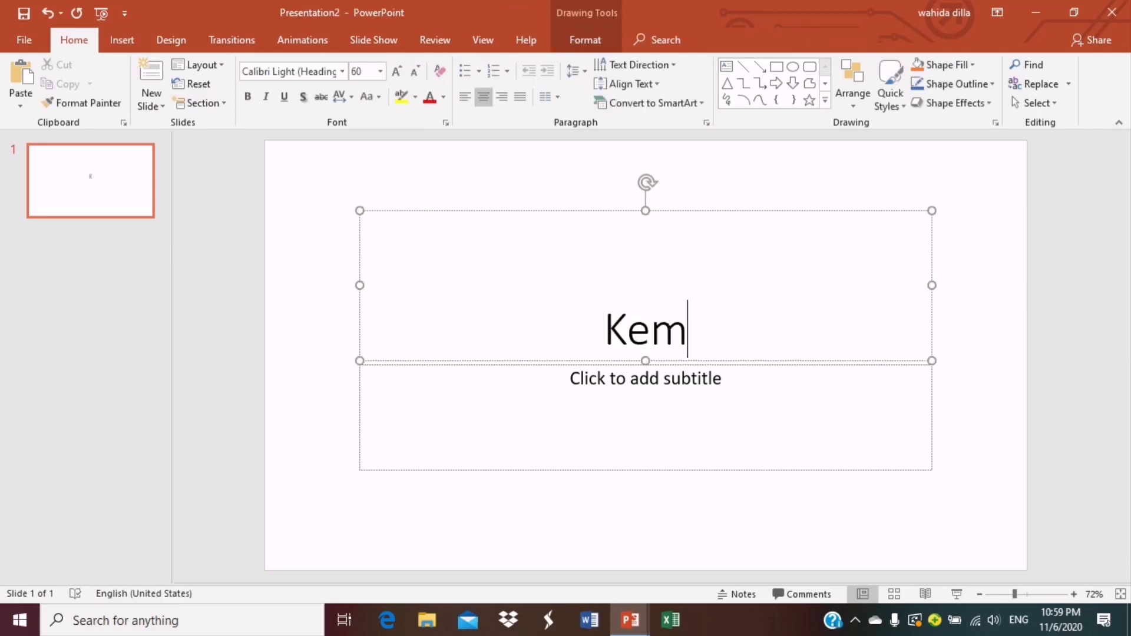
type("ahiran")
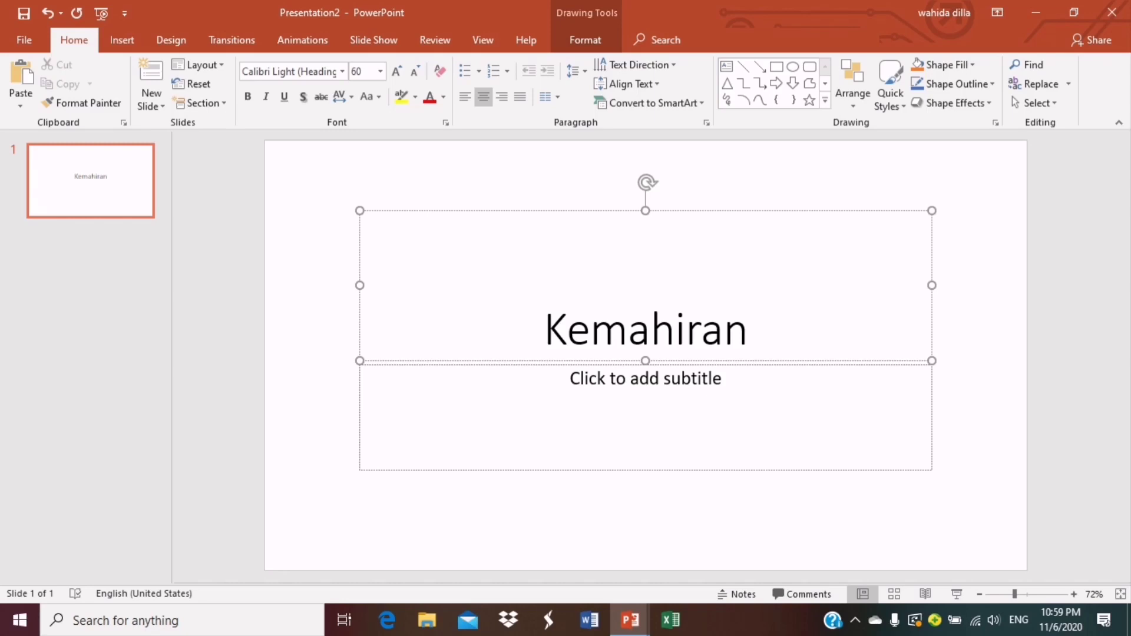
type(" 13")
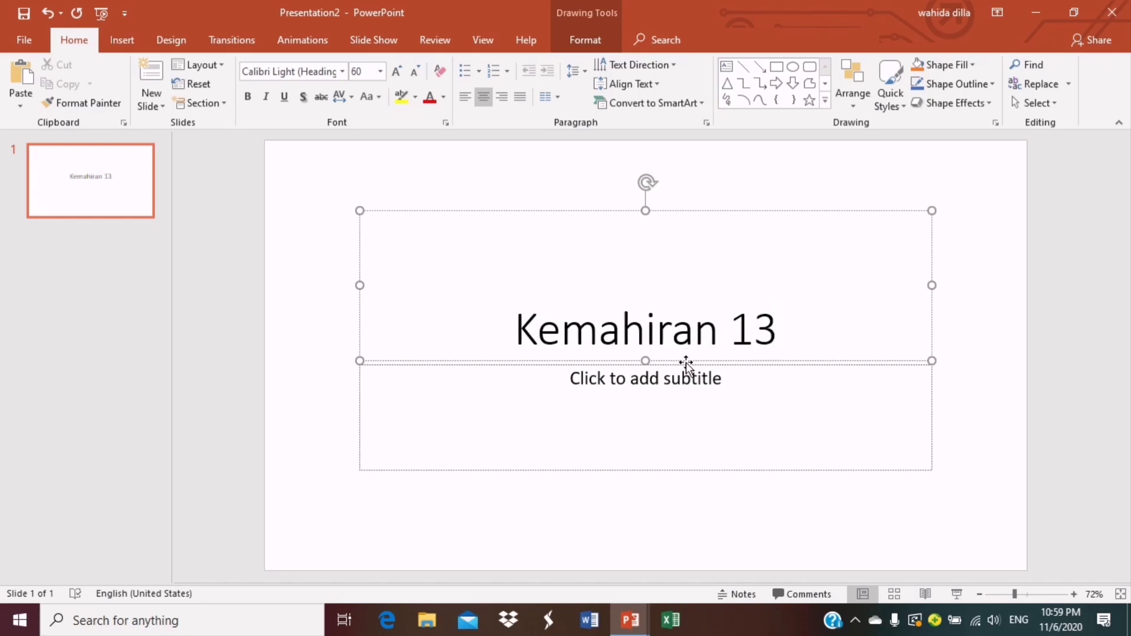
left_click(692, 406)
type("pwl")
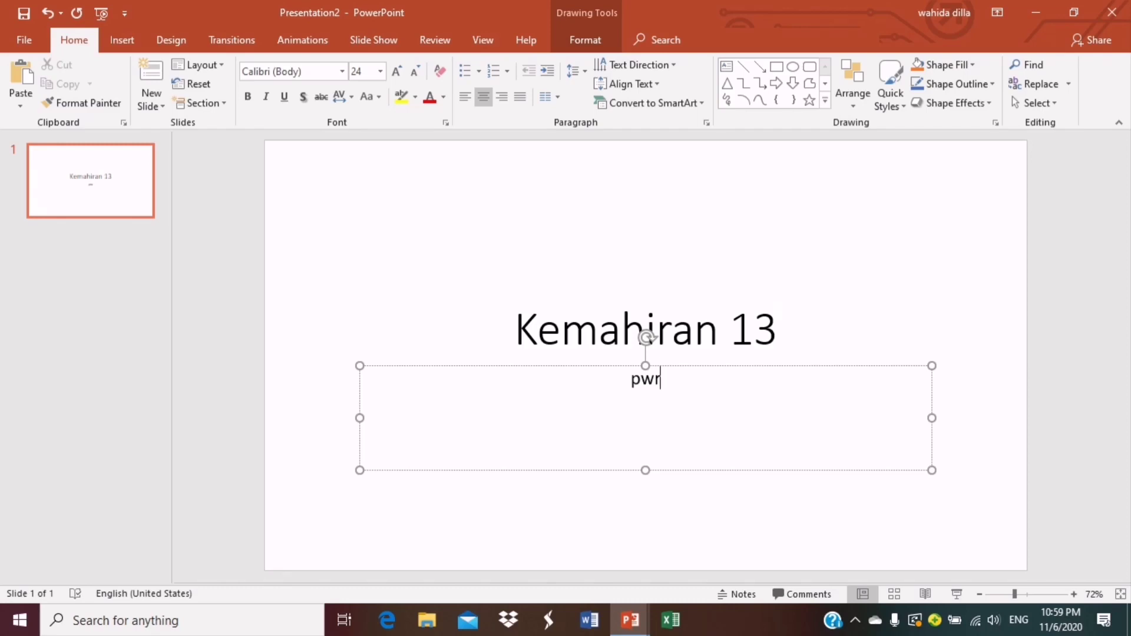
key("BackSpace")
key("BackSpace")
key("BackSpace")
type("Per")
type("kataan ")
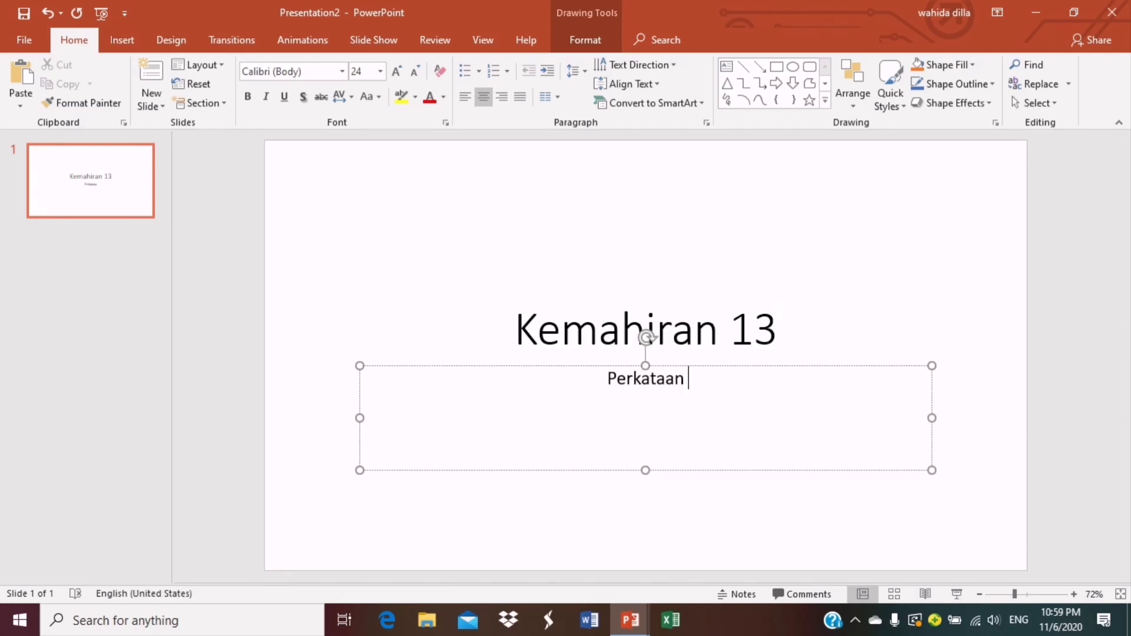
type("kvk")
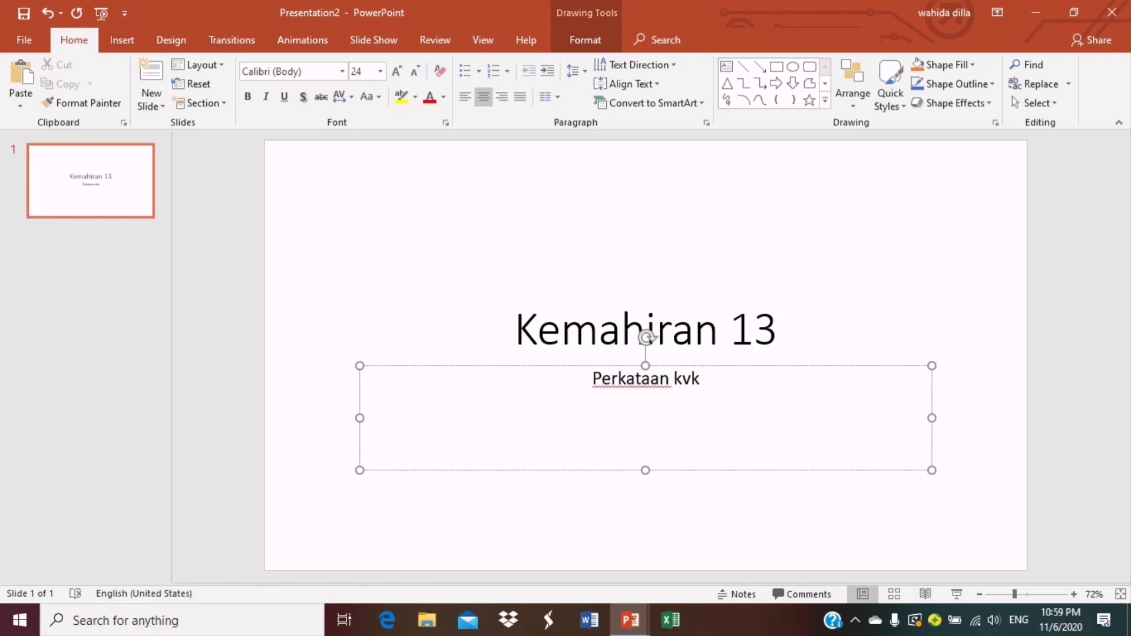
type(" =")
key("BackSpace")
key("BackSpace")
type("+ ")
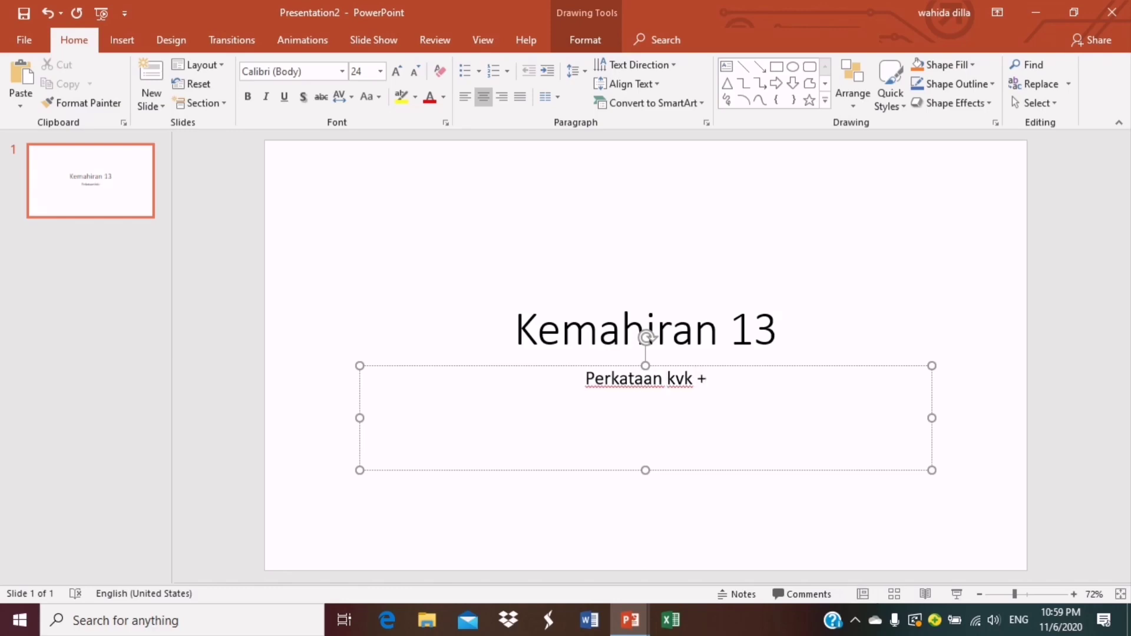
type("kv")
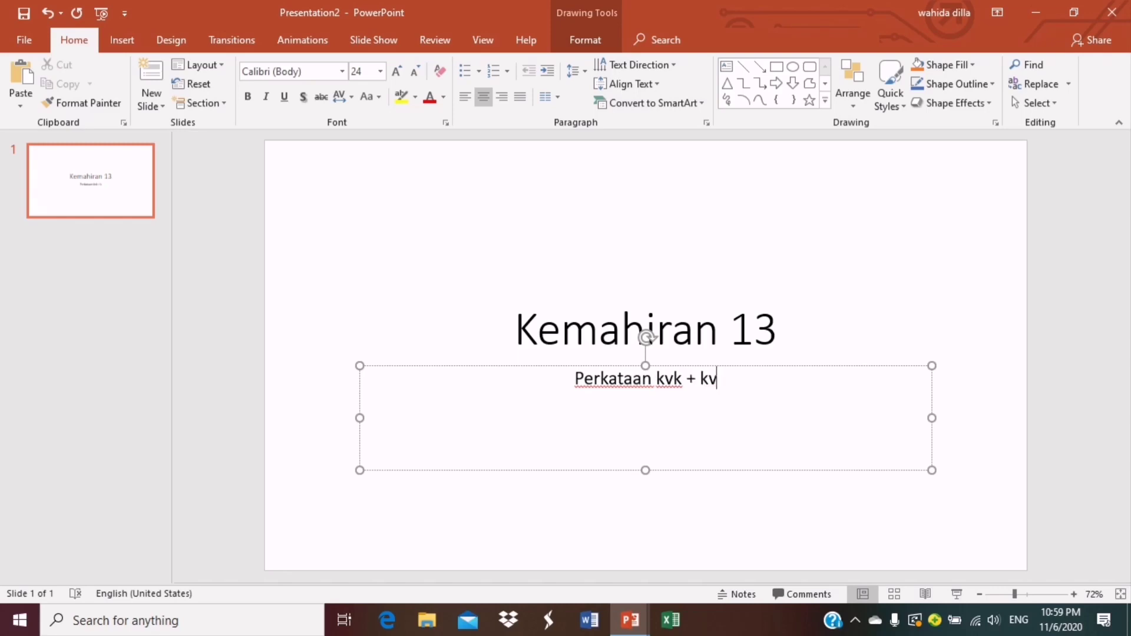
type("k")
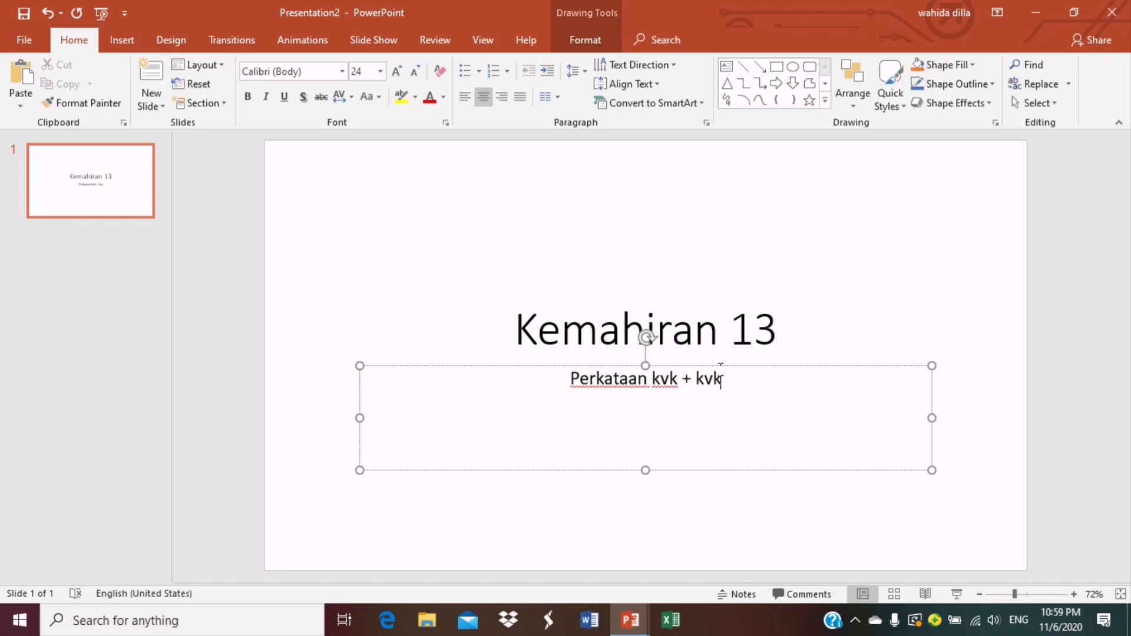
left_click(720, 318)
Set the 'Kemahiran 13' title to the #44 Font Shadow font at size 96
left_click(719, 210)
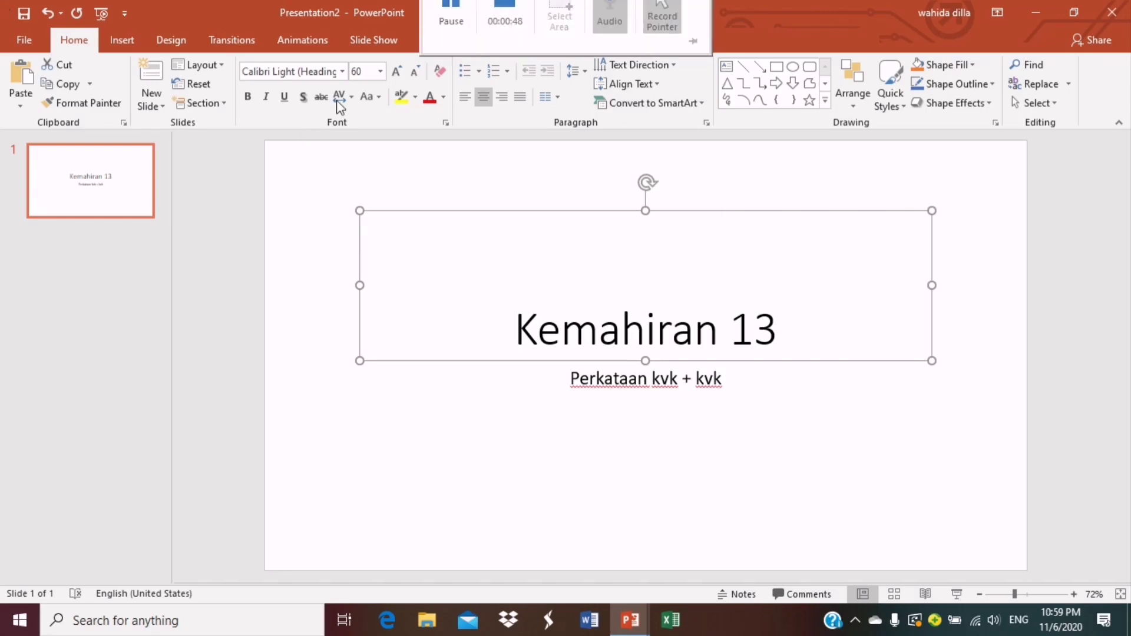
left_click(342, 71)
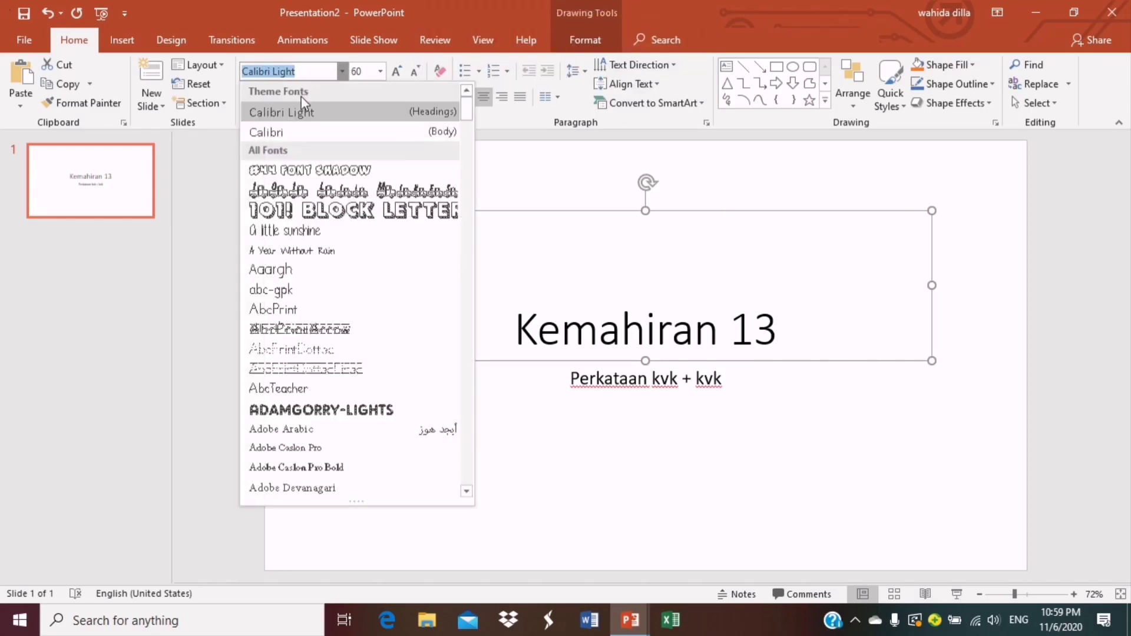
left_click(299, 170)
left_click(396, 71)
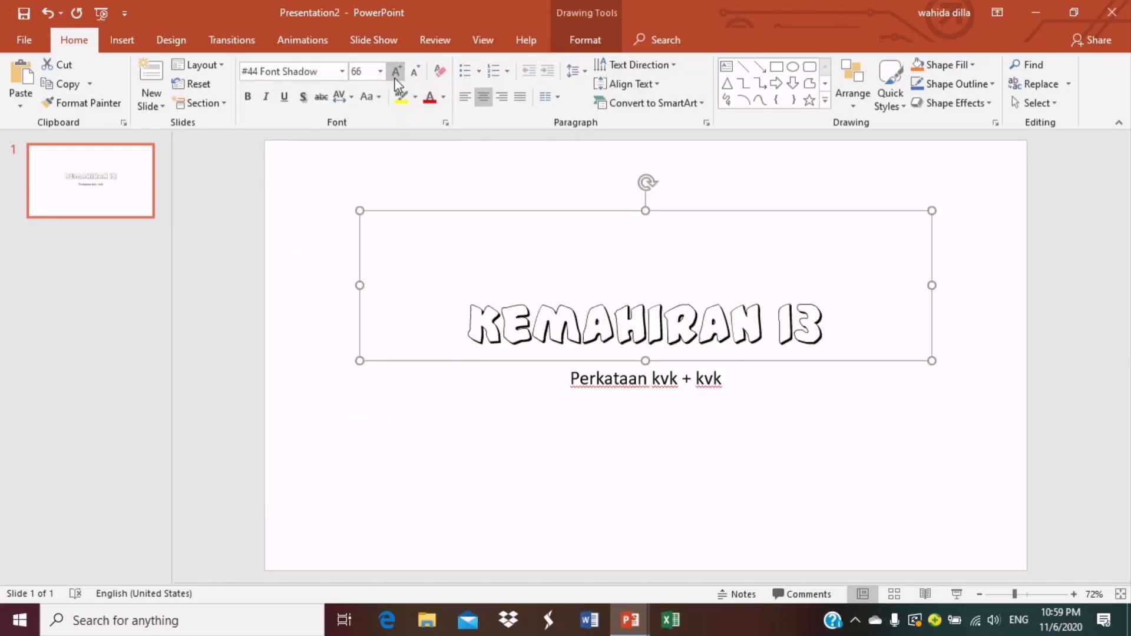
left_click(397, 71)
left_click(397, 72)
left_click(396, 71)
left_click(397, 71)
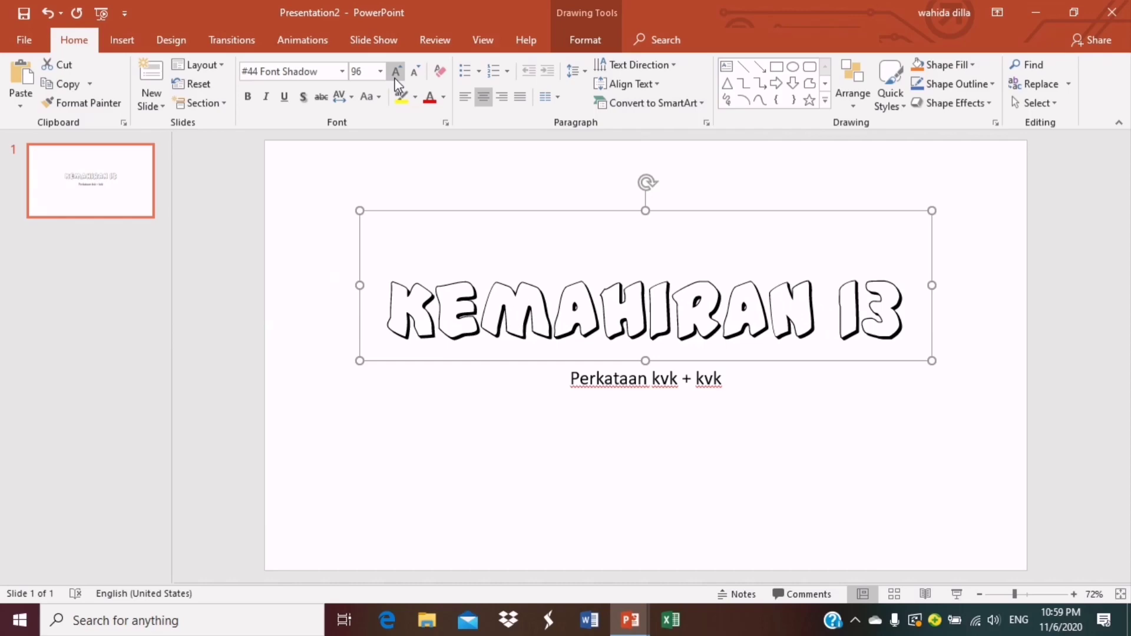
left_click(632, 409)
Make the subtitle A Year Without Rain, size 72, bold
left_click(620, 379)
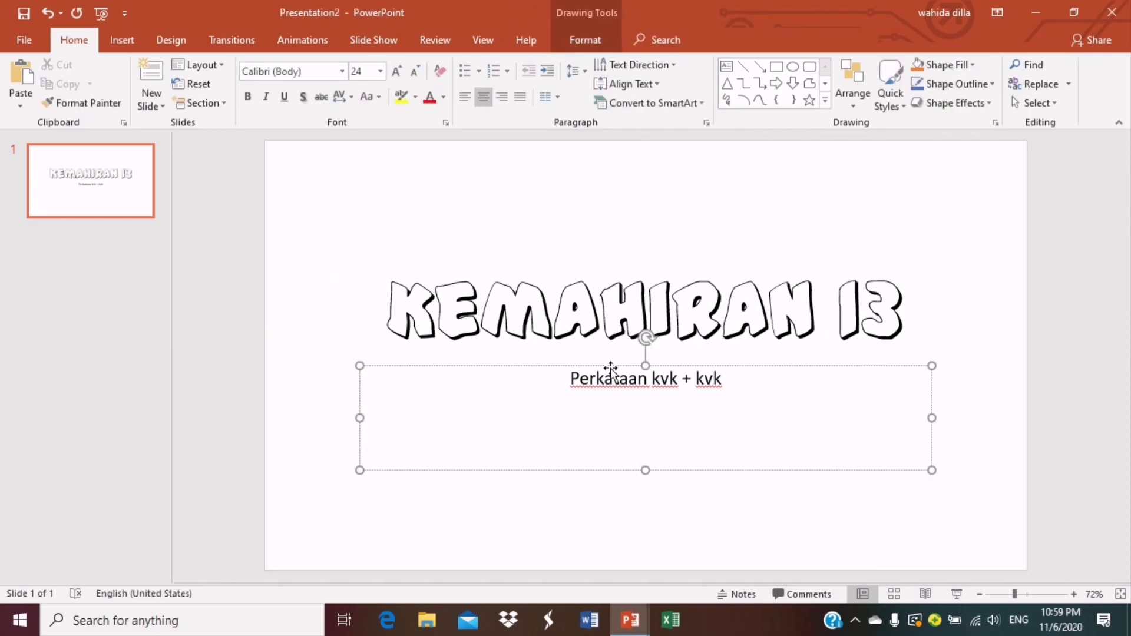
left_click(341, 72)
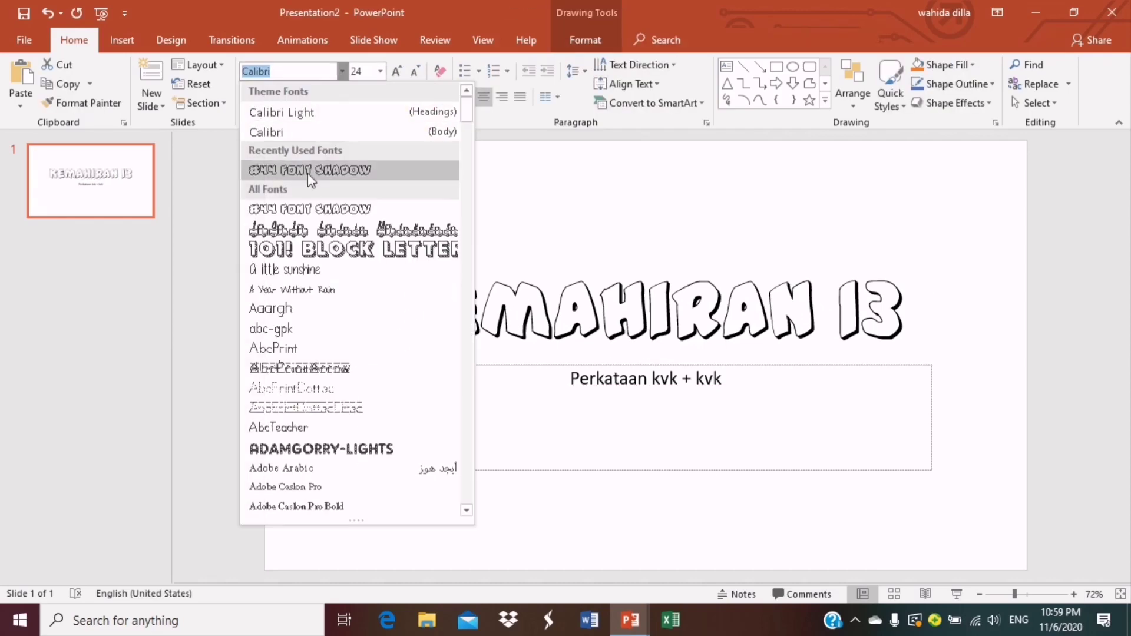
left_click(315, 289)
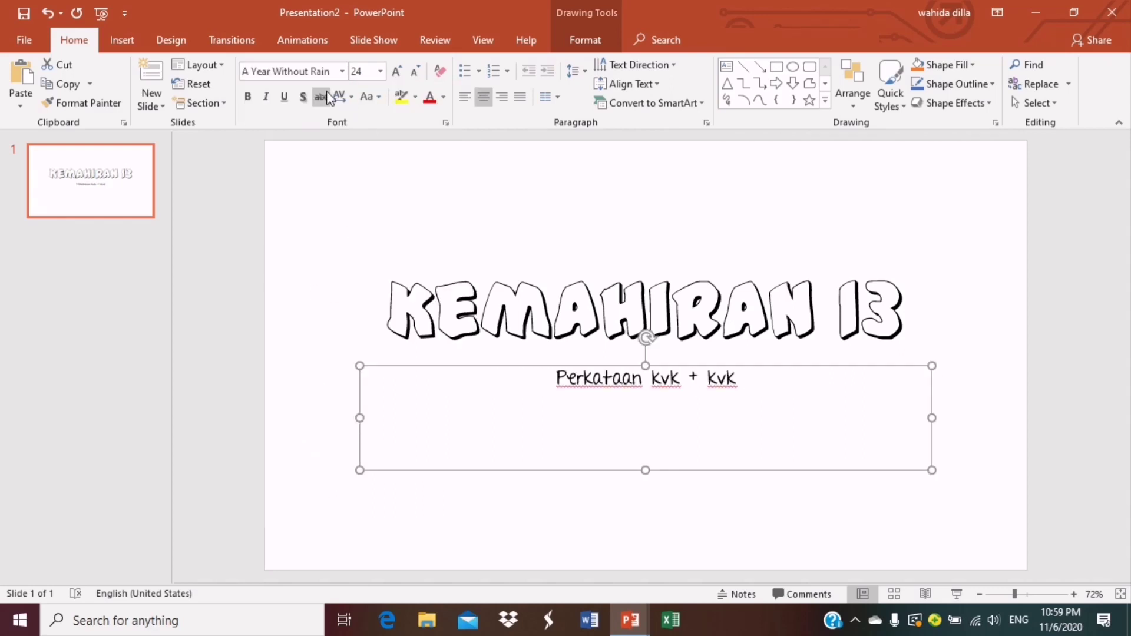
left_click(397, 72)
left_click(396, 72)
left_click(397, 71)
left_click(397, 72)
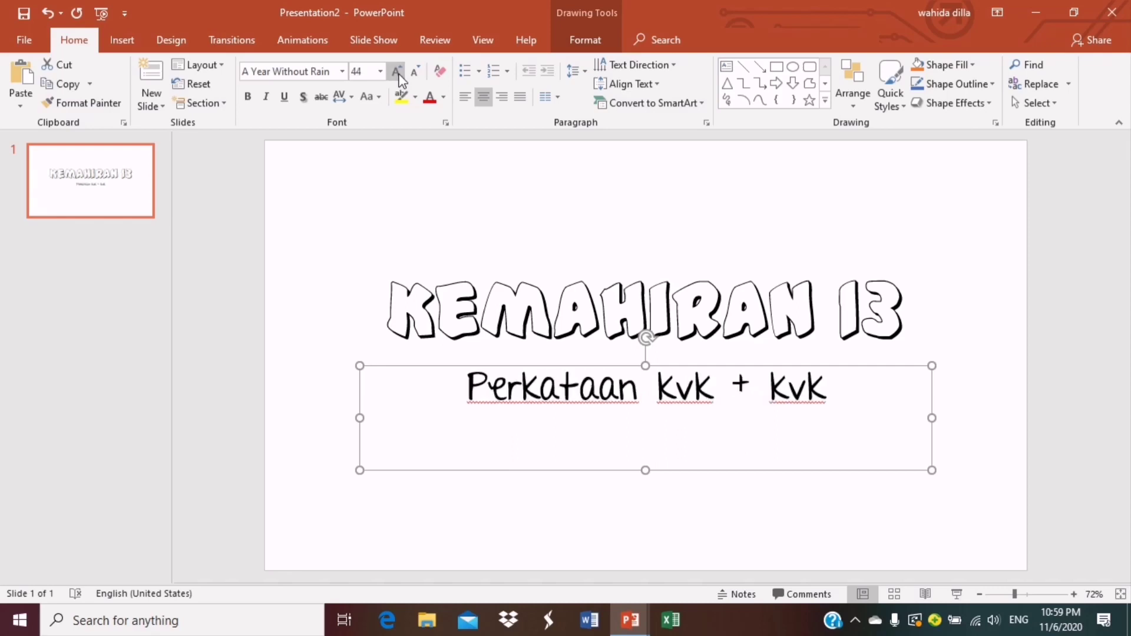
left_click(397, 72)
left_click(397, 72)
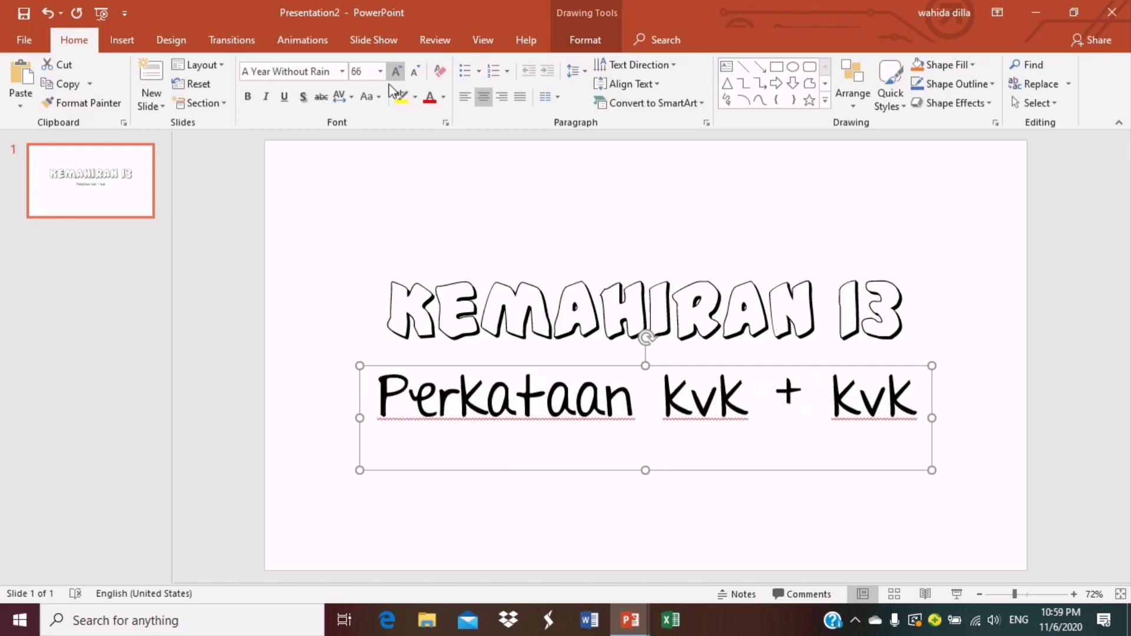
left_click(247, 96)
left_click(735, 560)
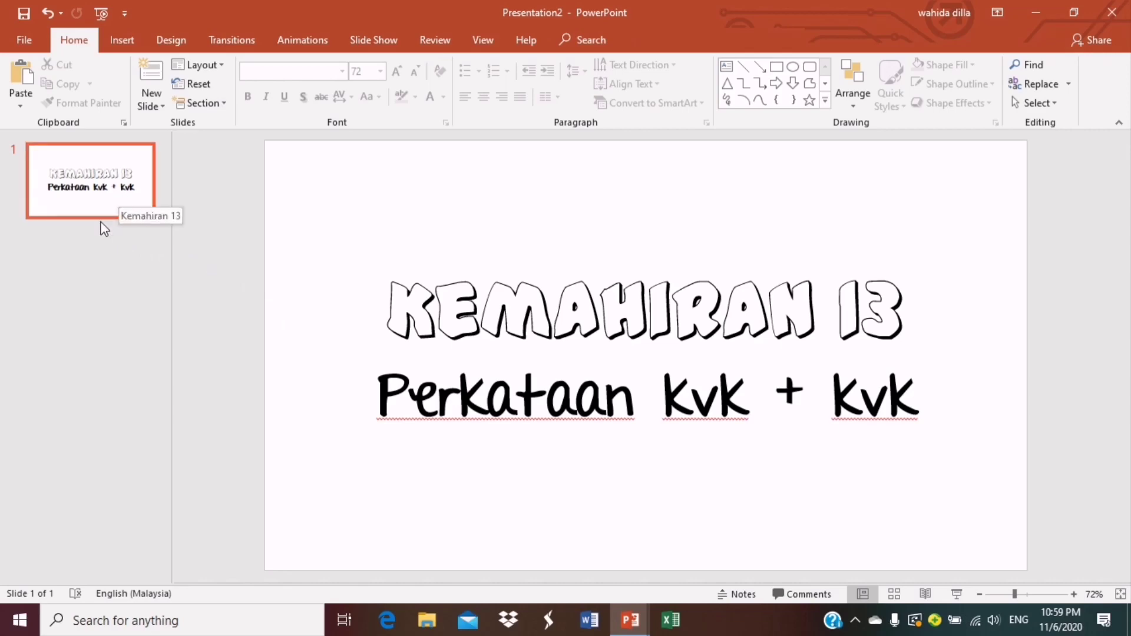
Add an empty second slide after the Kemahiran 13 title slide
left_click(64, 245)
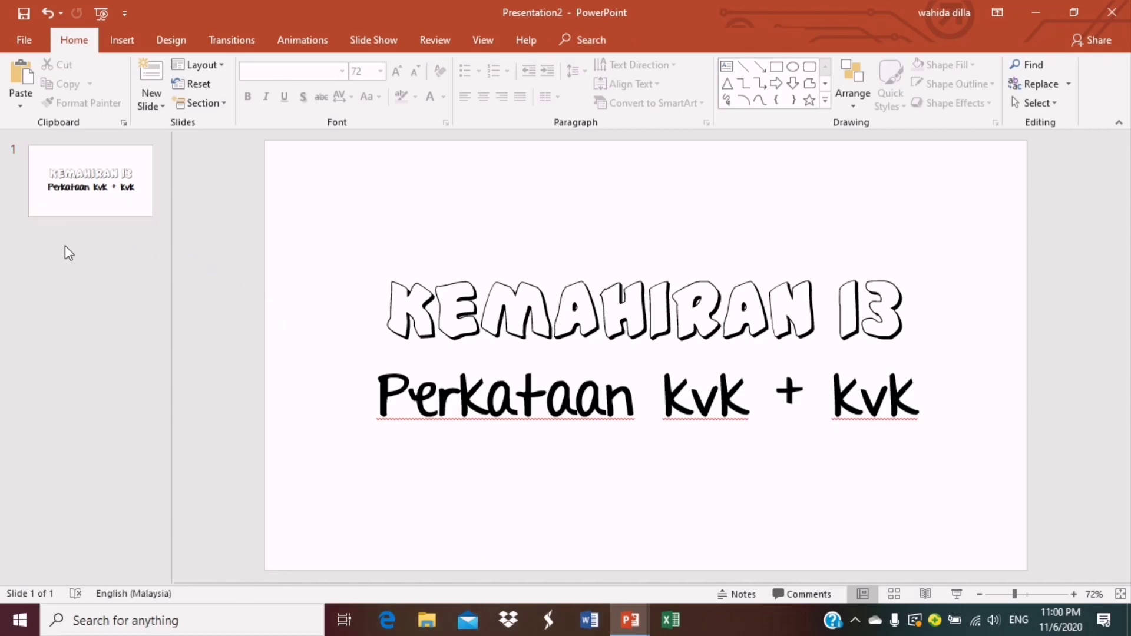
left_click(116, 39)
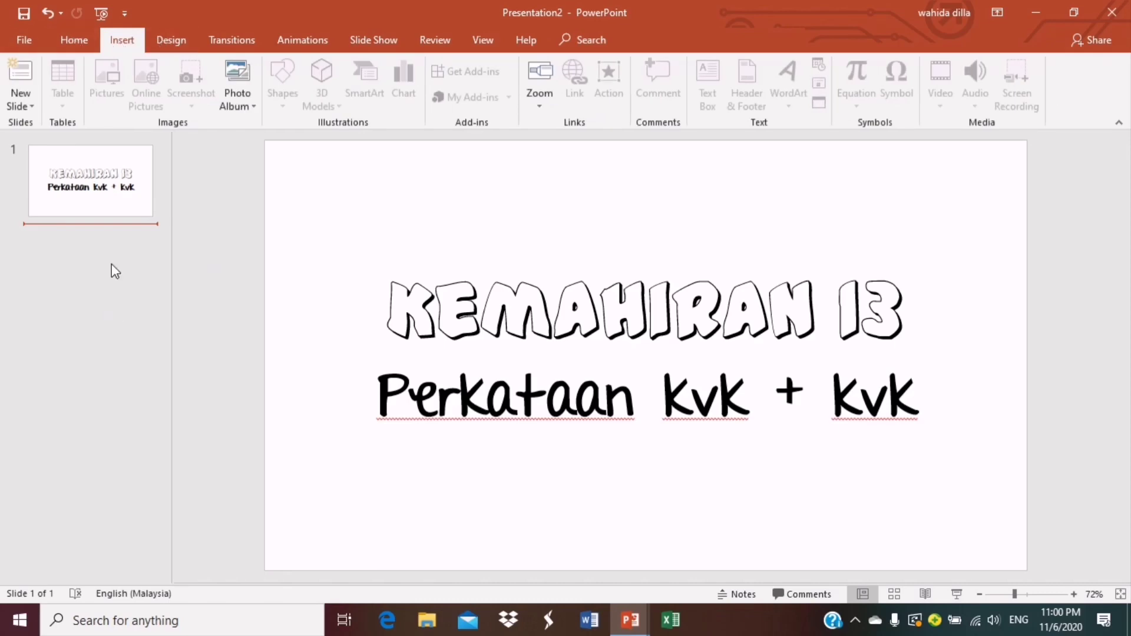
left_click(120, 202)
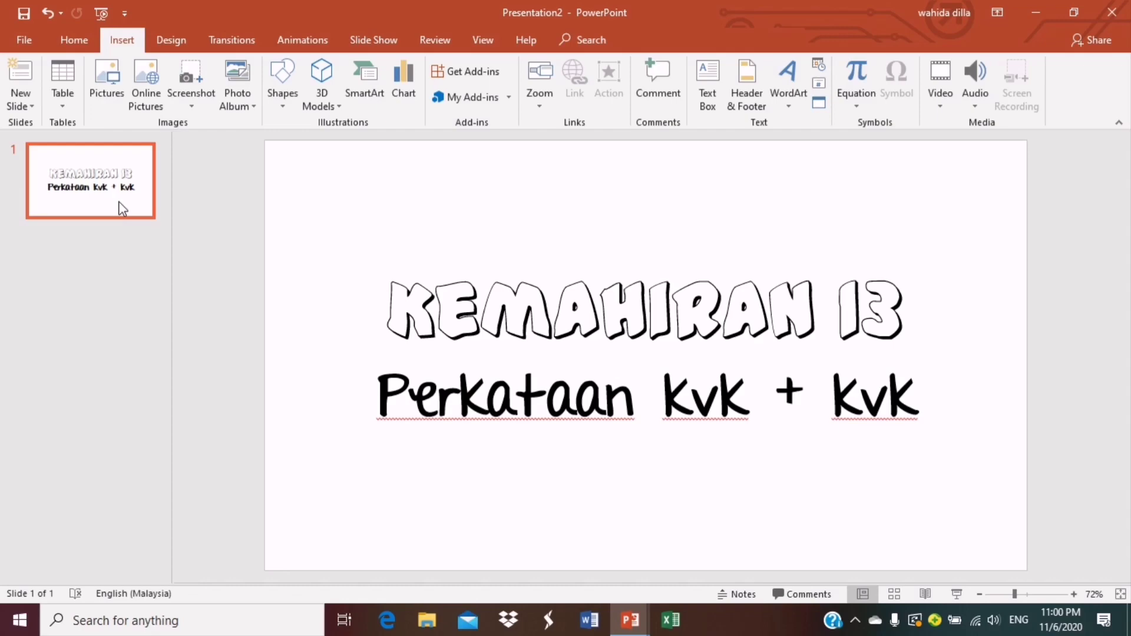
key("Return")
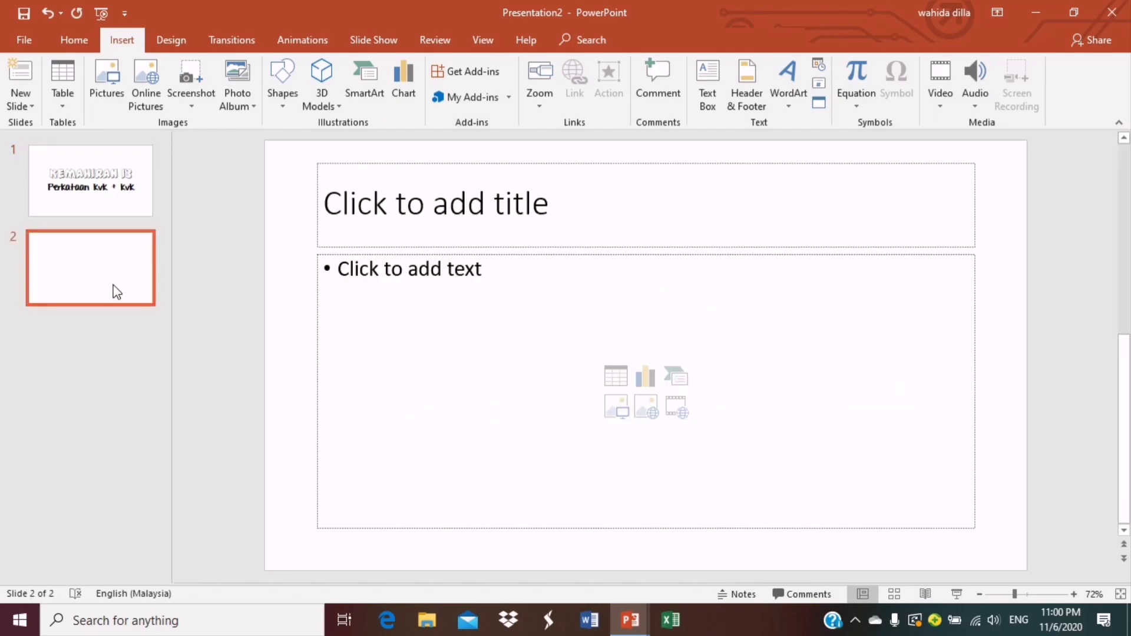
right_click(117, 292)
left_click(105, 243)
left_click(121, 182)
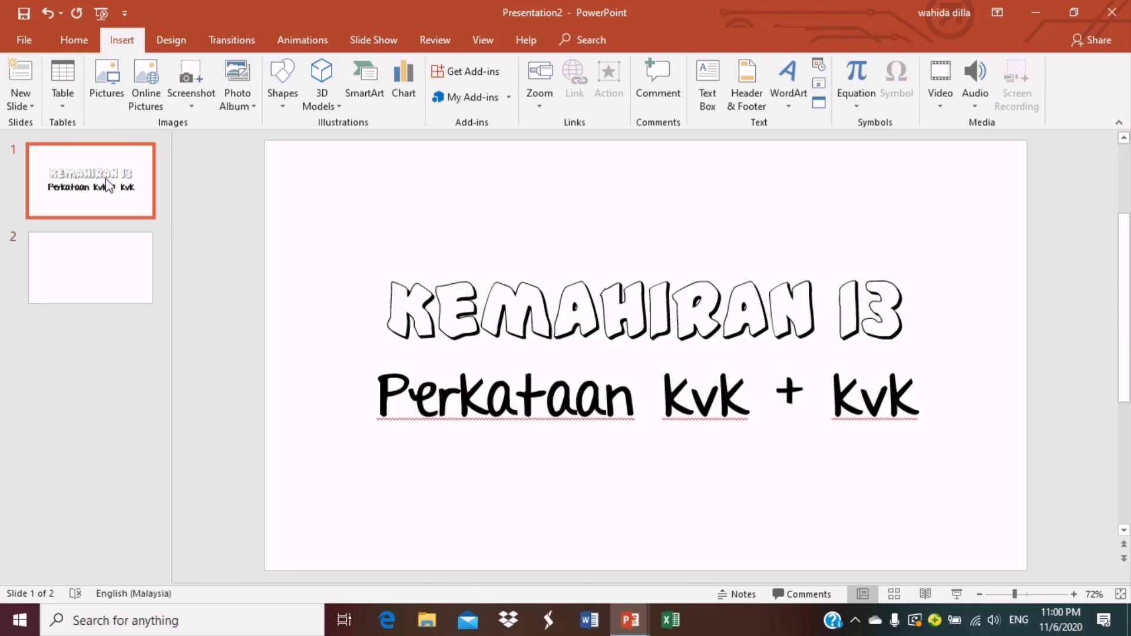
Go to the File Save As page, then to the Open page
left_click(637, 631)
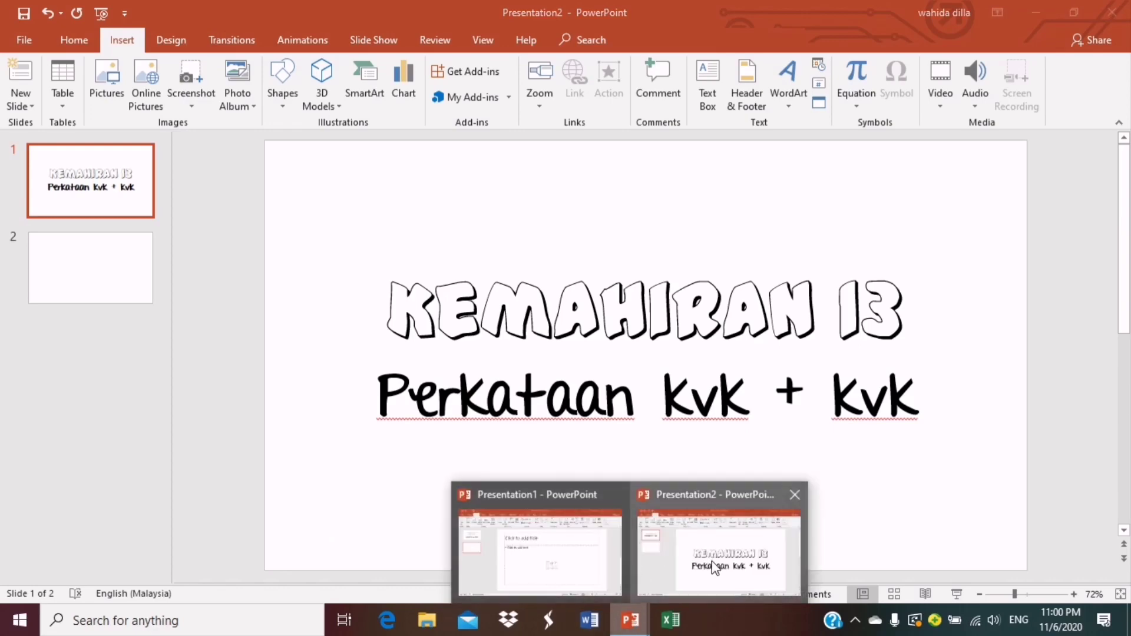
left_click(22, 35)
left_click(40, 165)
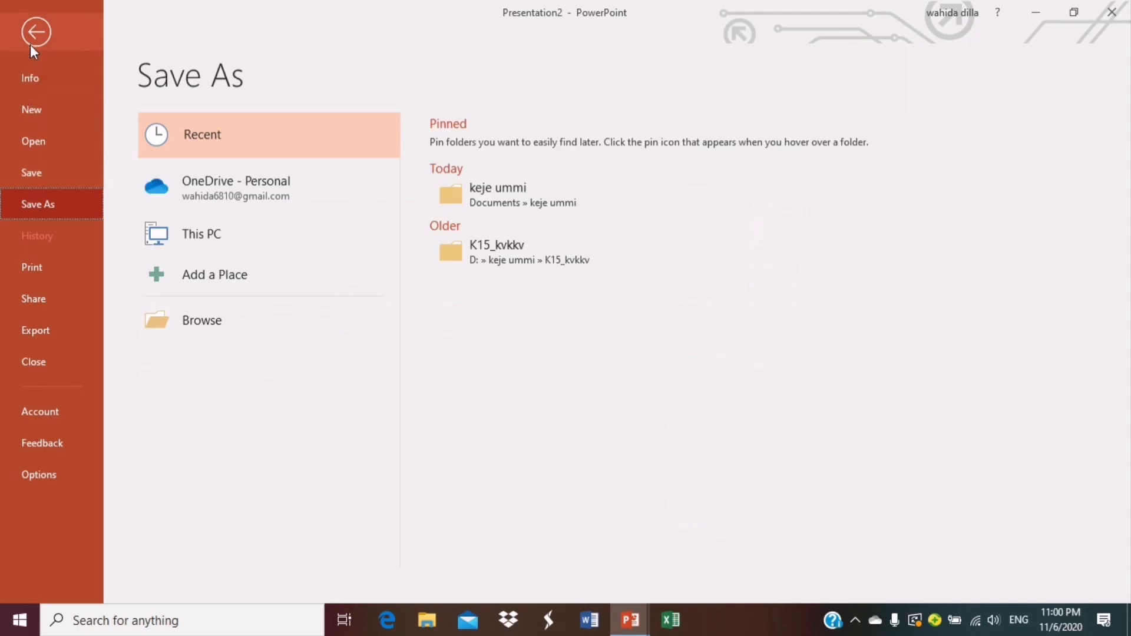
left_click(31, 148)
Open 'kemahiran 13 perkataan kvkkvk' and copy its cincin slide
left_click(595, 238)
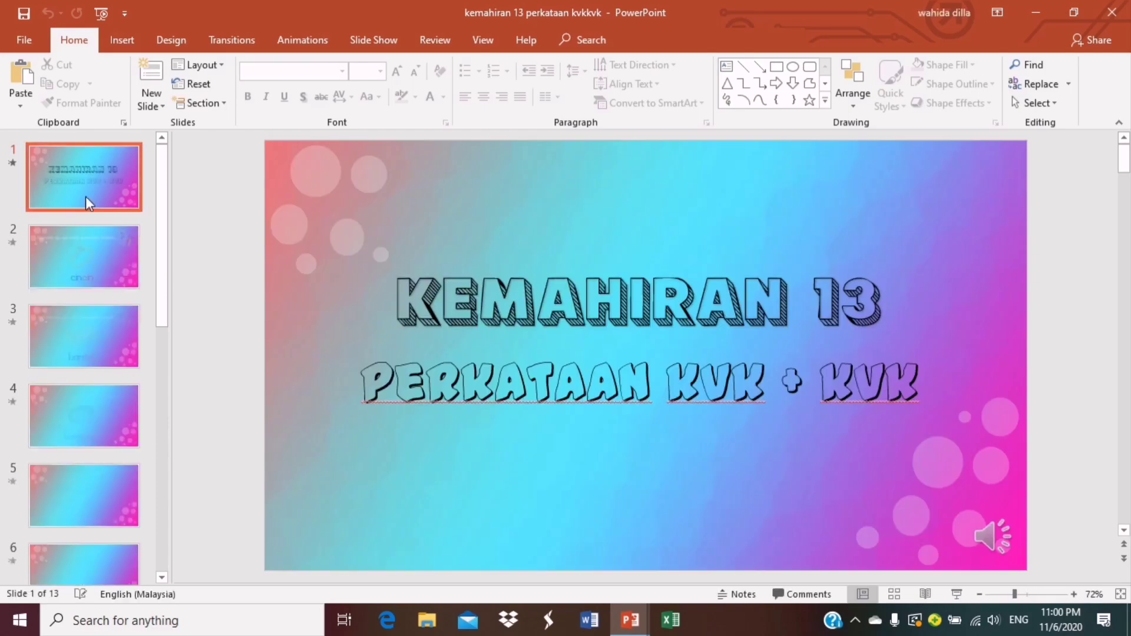
right_click(70, 242)
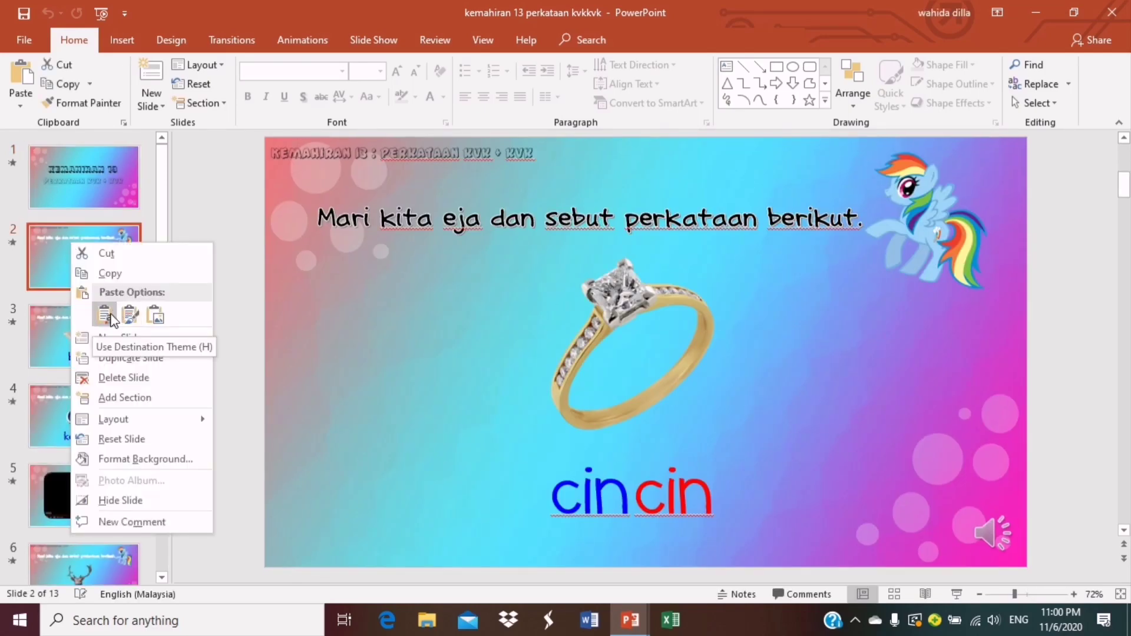
left_click(129, 316)
mouse_move(629, 620)
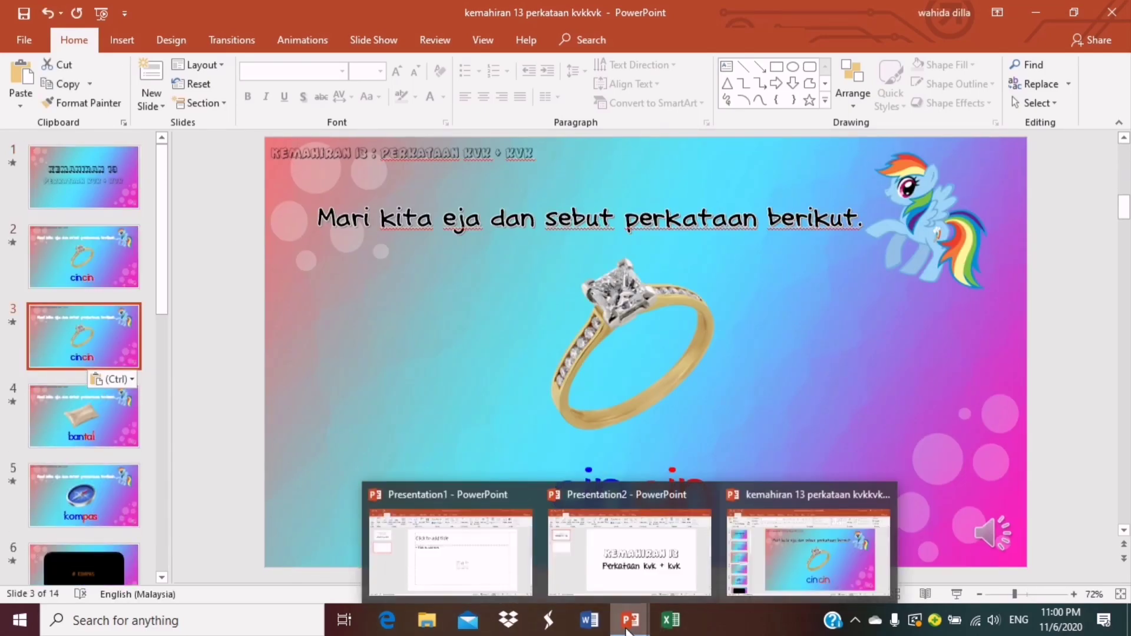
Paste the cincin slide into Presentation1 and delete the empty slide 2
left_click(495, 558)
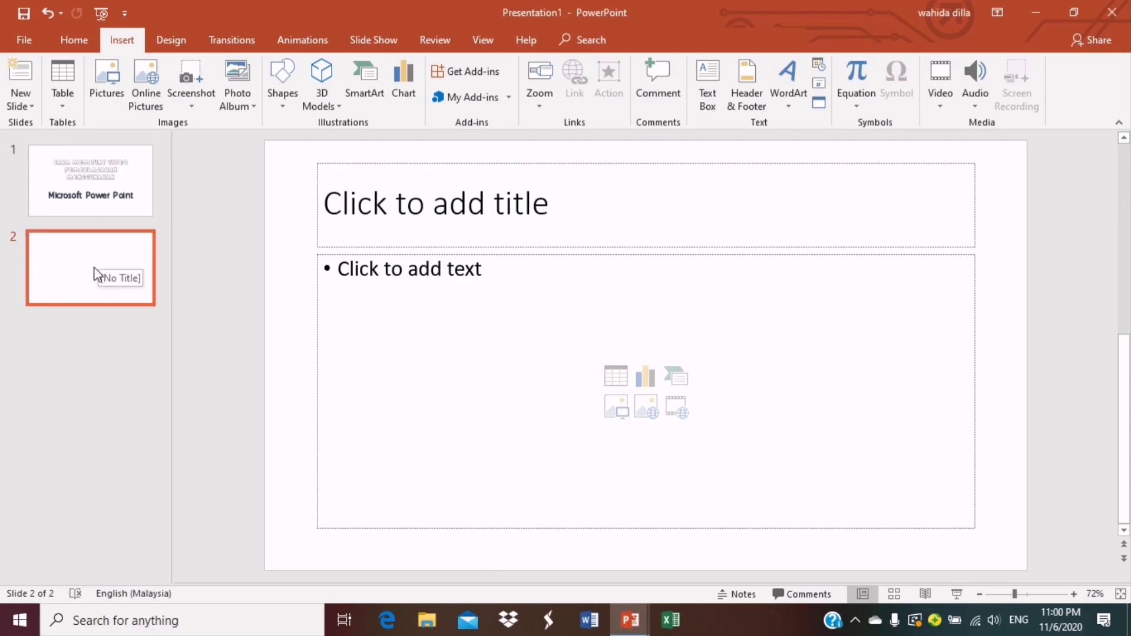
right_click(94, 351)
left_click(116, 375)
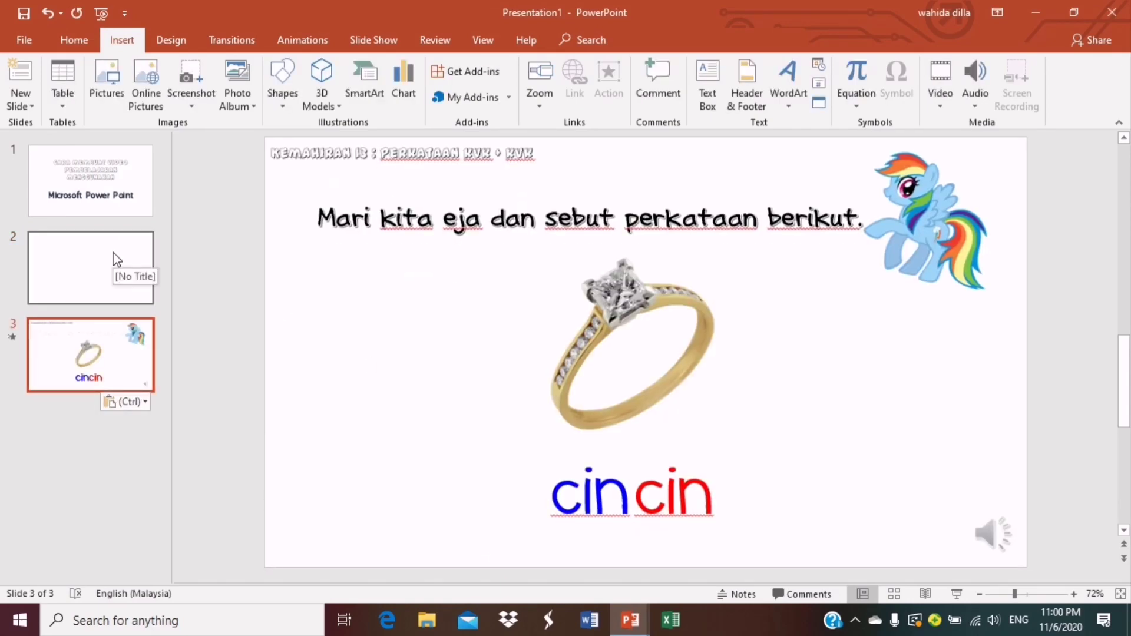
left_click(117, 259)
key("Delete")
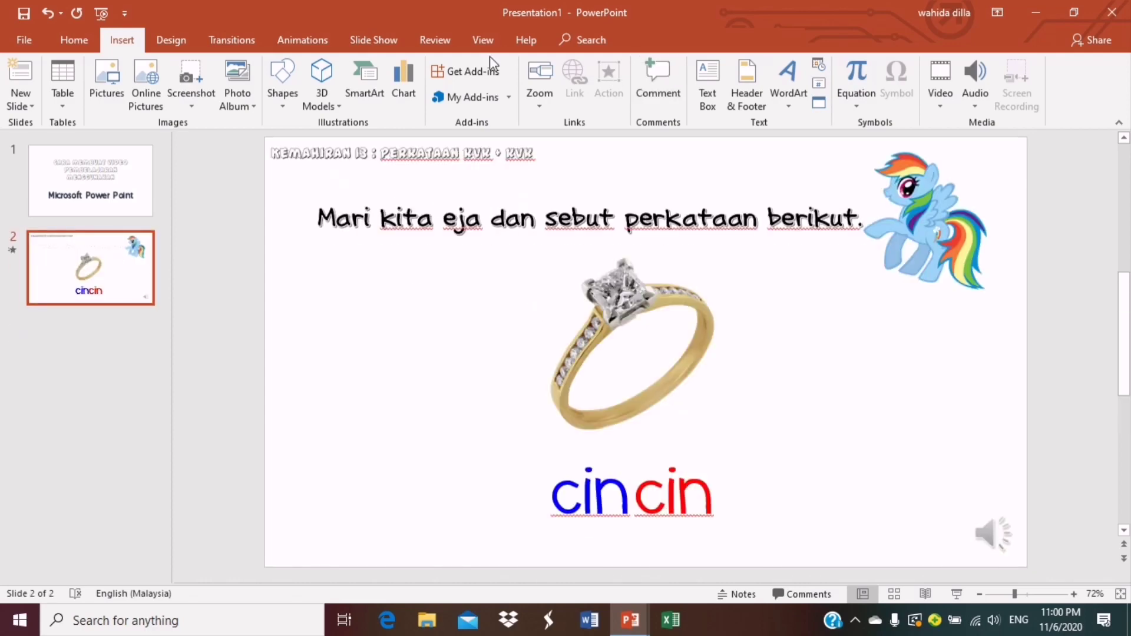
Delete the Audio 2 animation from the cincin slide in the Animation Pane
left_click(379, 42)
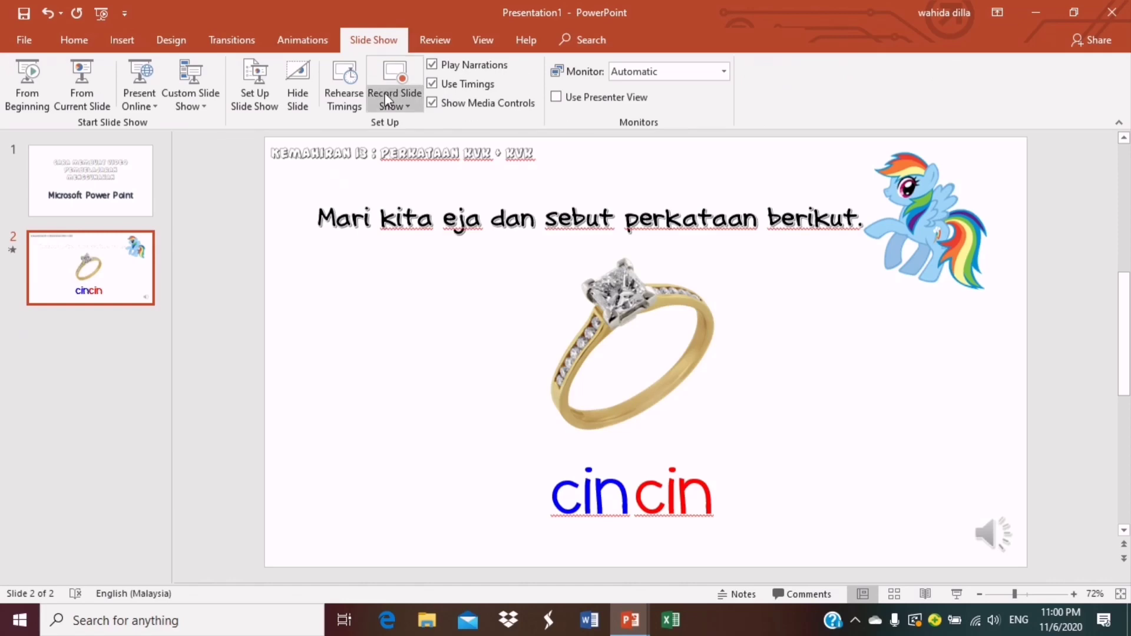
left_click(303, 40)
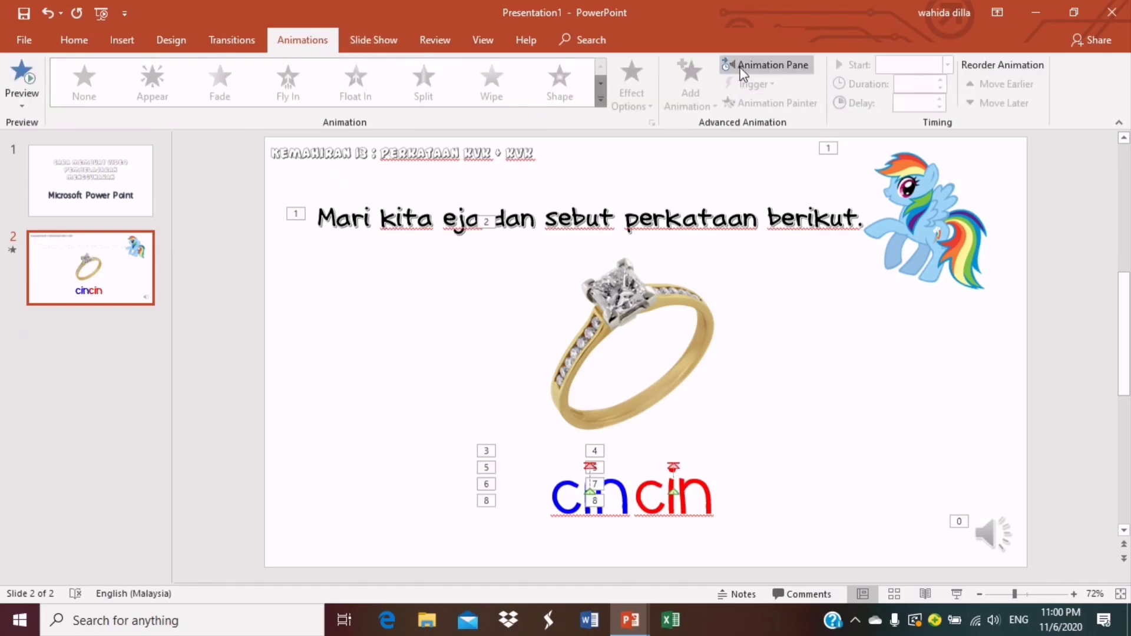
left_click(766, 65)
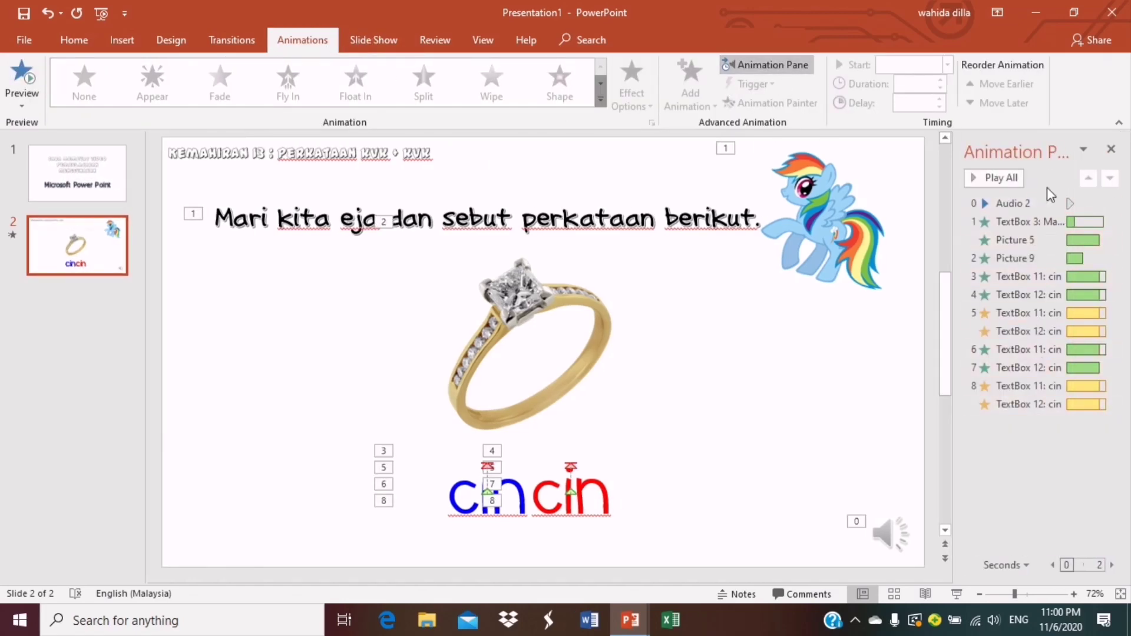
left_click(1037, 203)
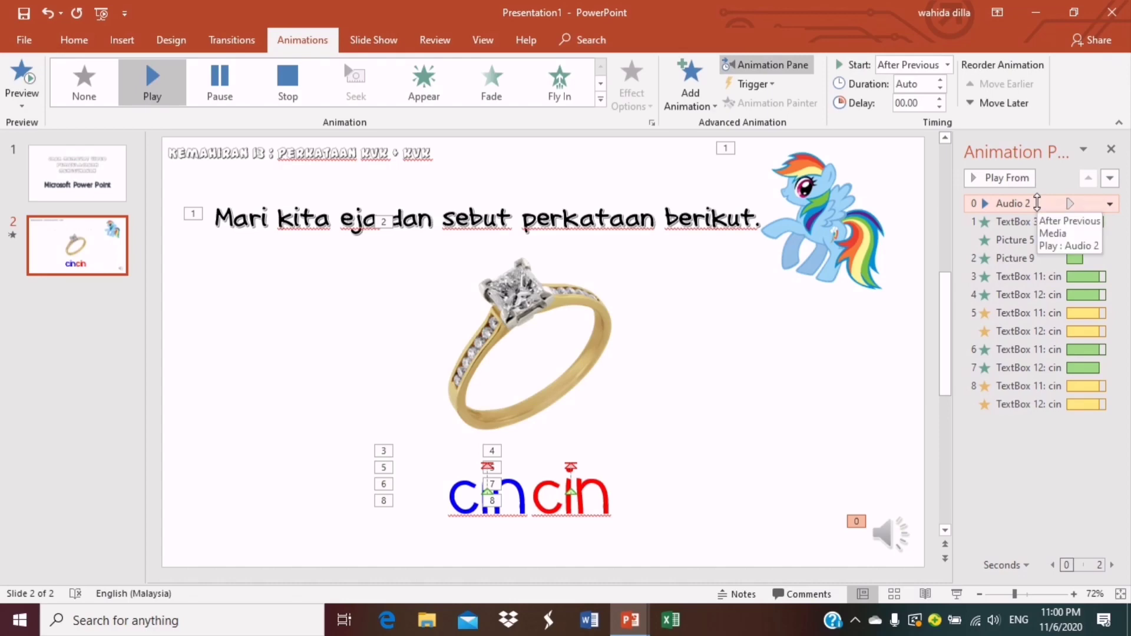
key("Delete")
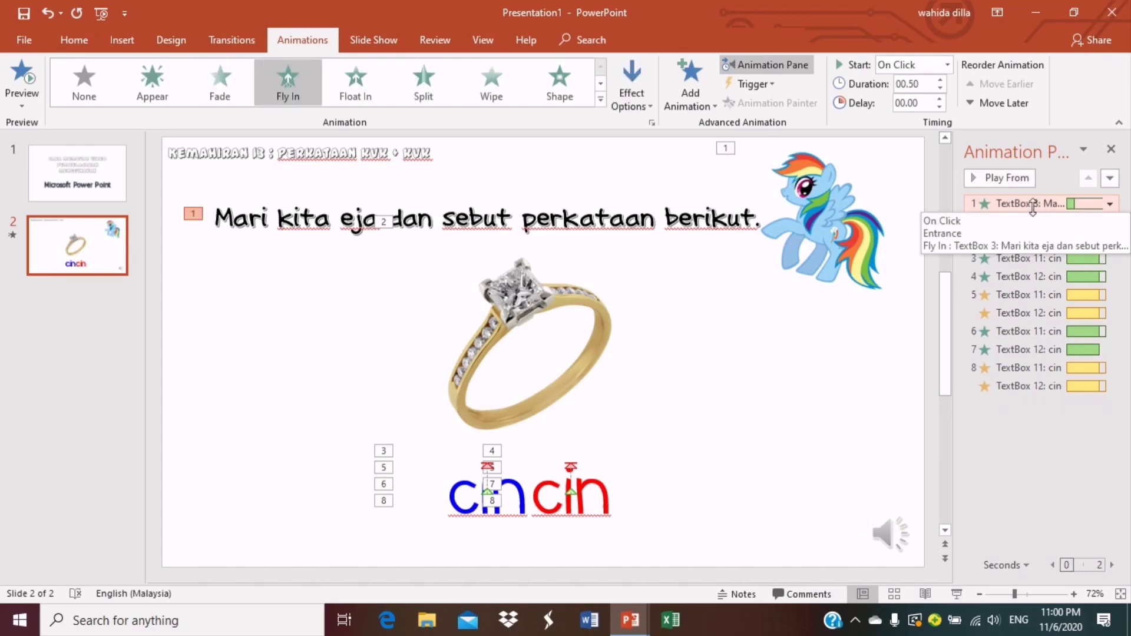
left_click(1025, 425)
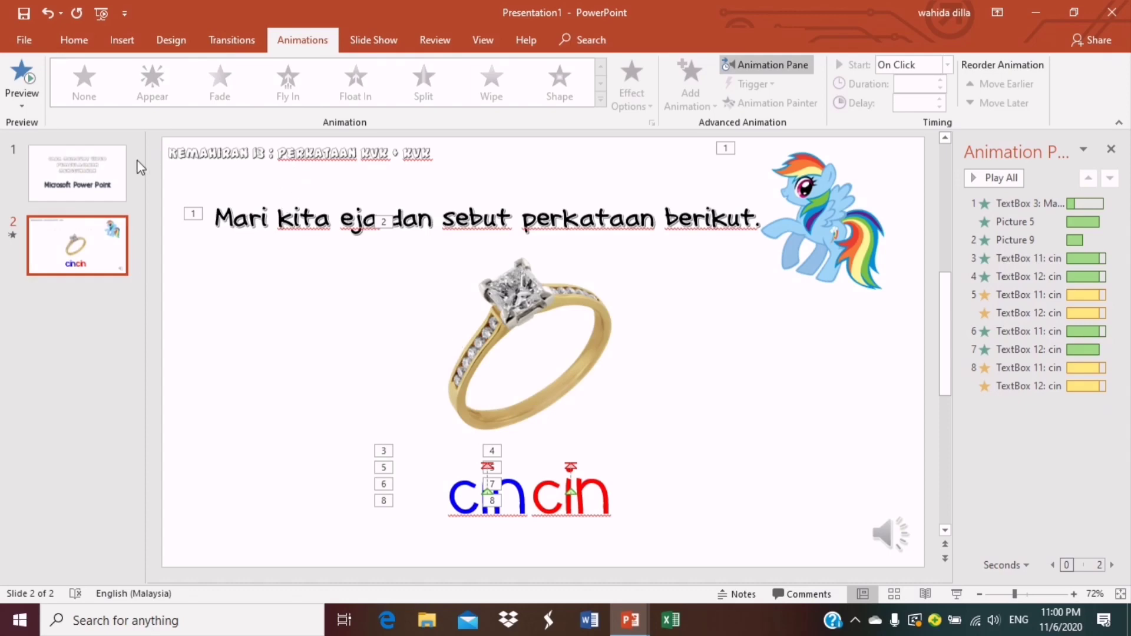
left_click(105, 184)
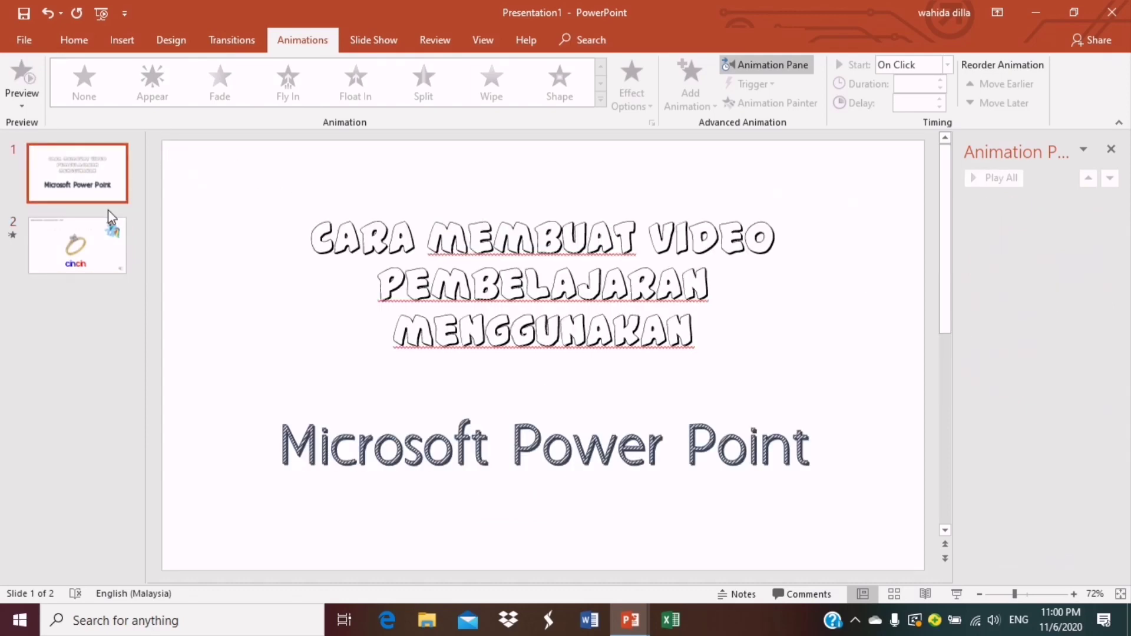
left_click(106, 238)
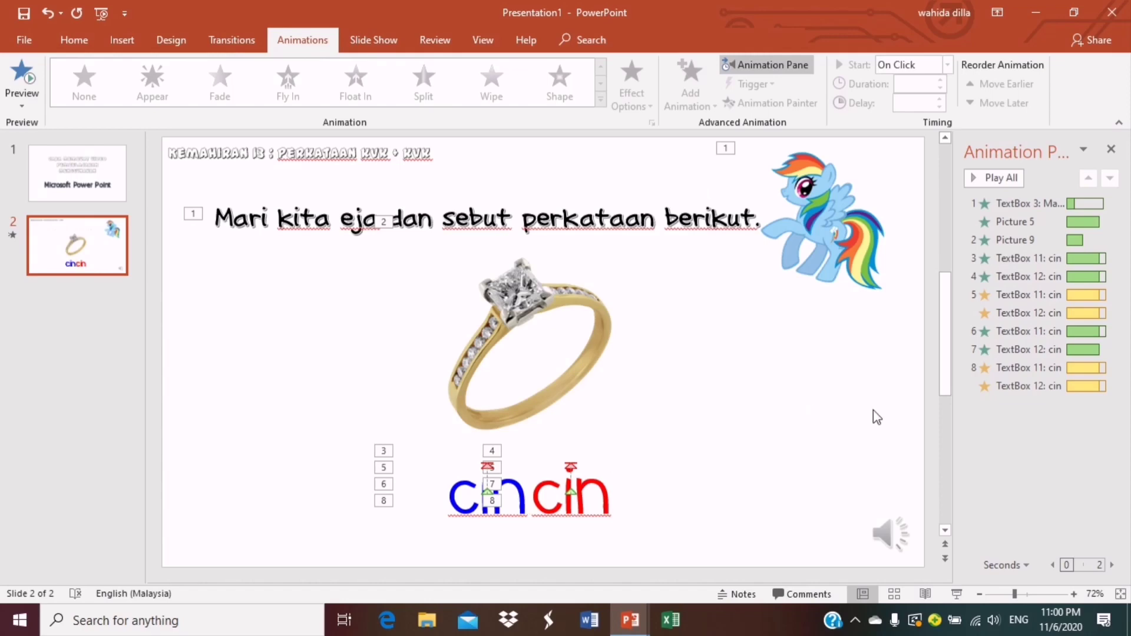
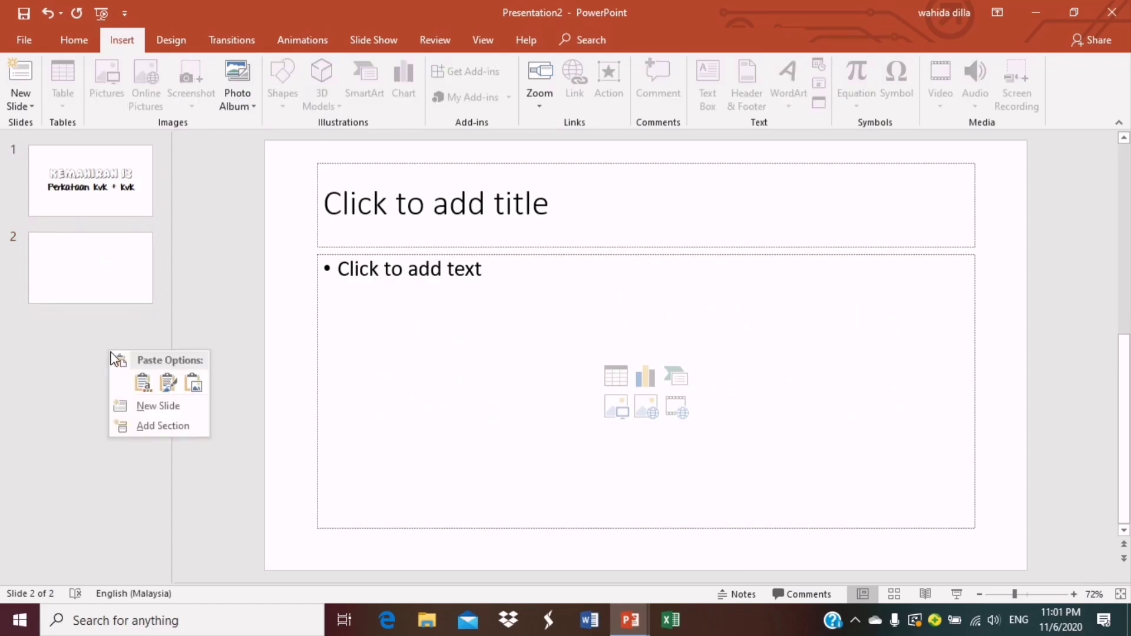
Paste the cincin ring slide with source formatting and delete the empty blank slide
left_click(144, 382)
left_click(92, 275)
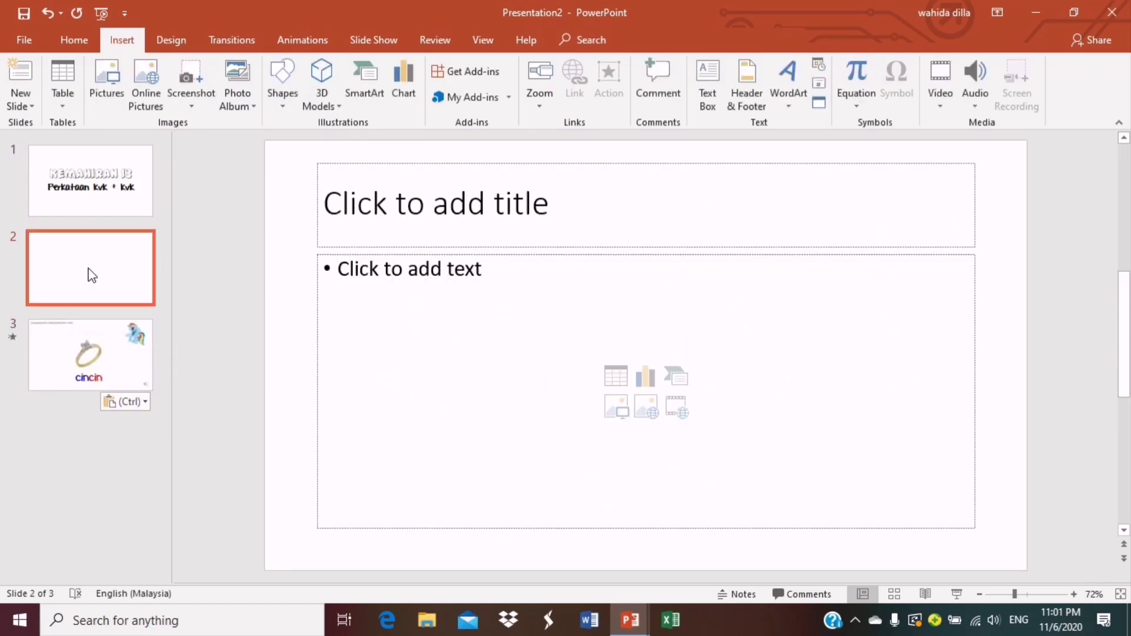
key("Delete")
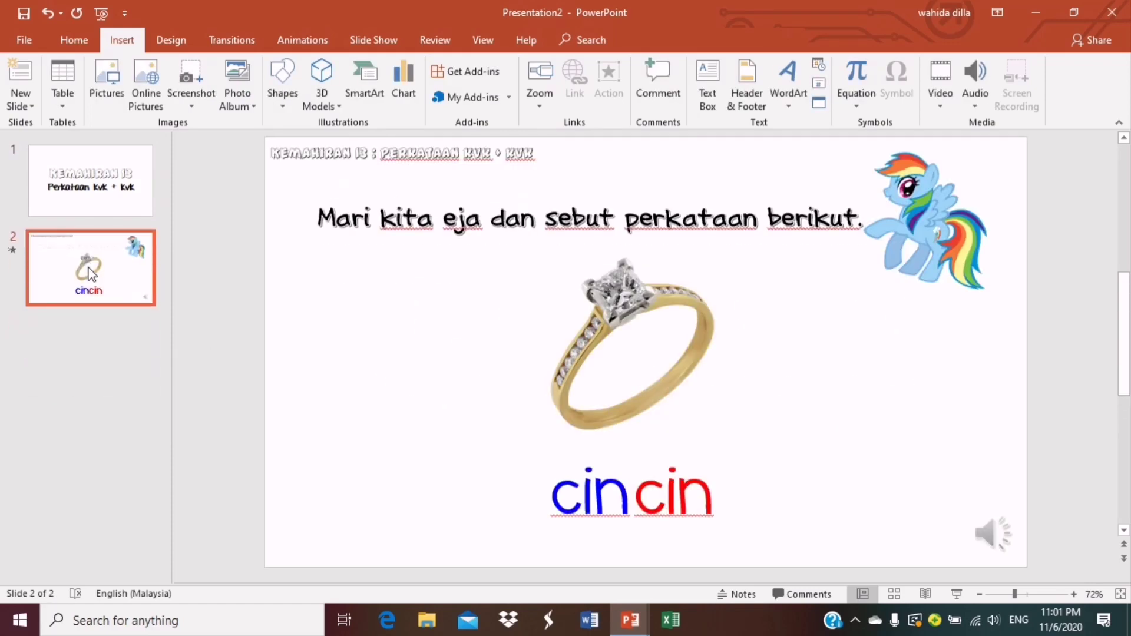
Switch slide 2's background to a picture or texture fill and browse for an image file
left_click(164, 41)
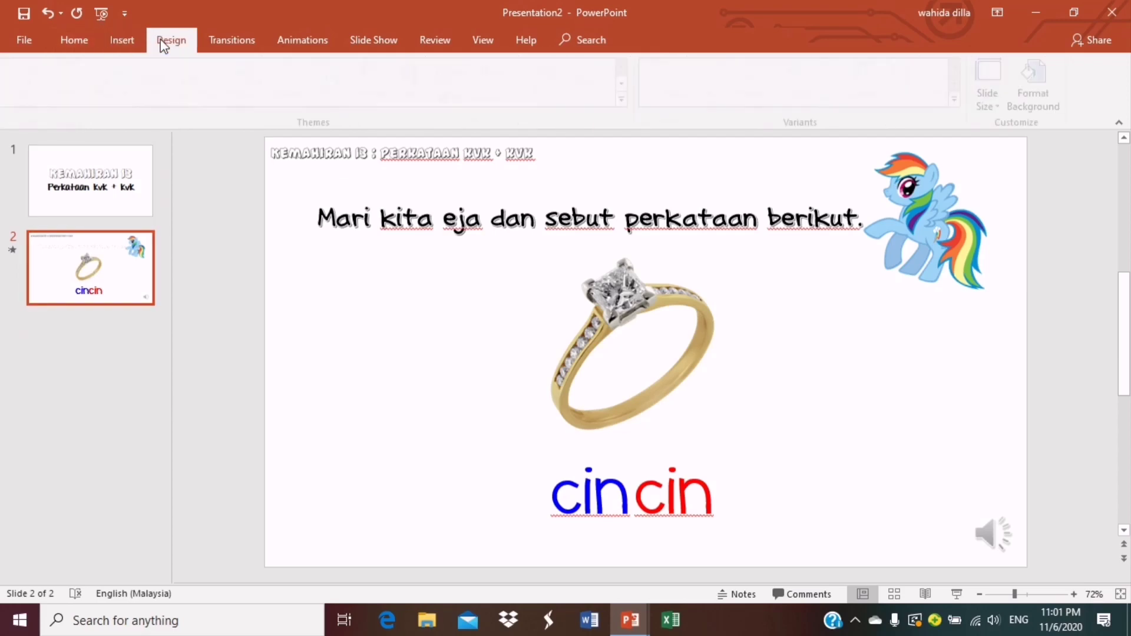
left_click(110, 43)
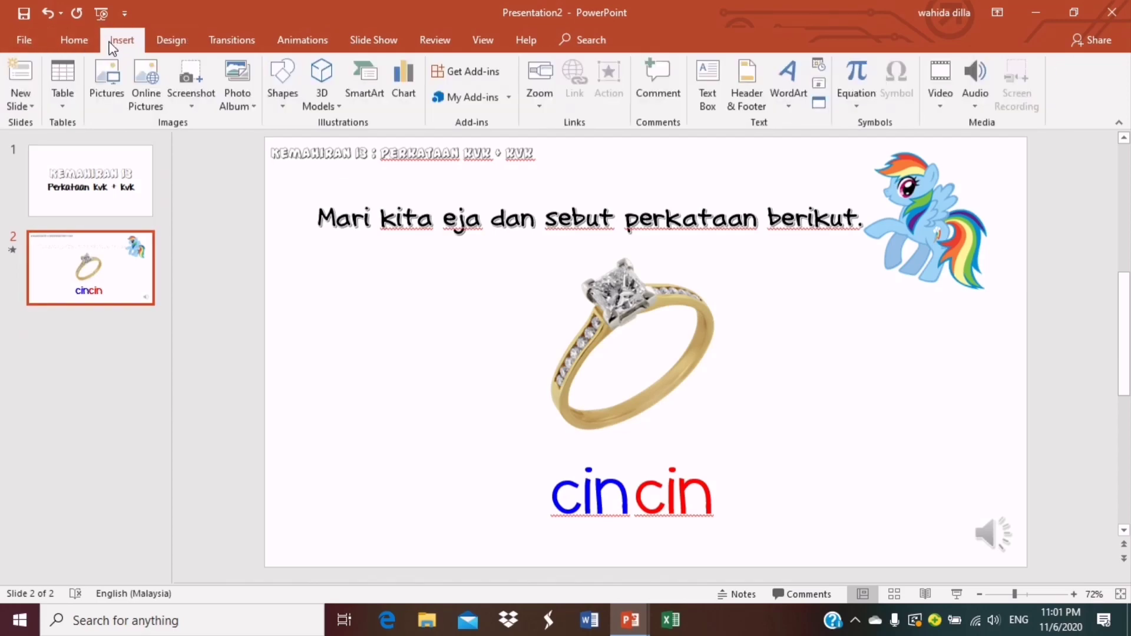
left_click(169, 40)
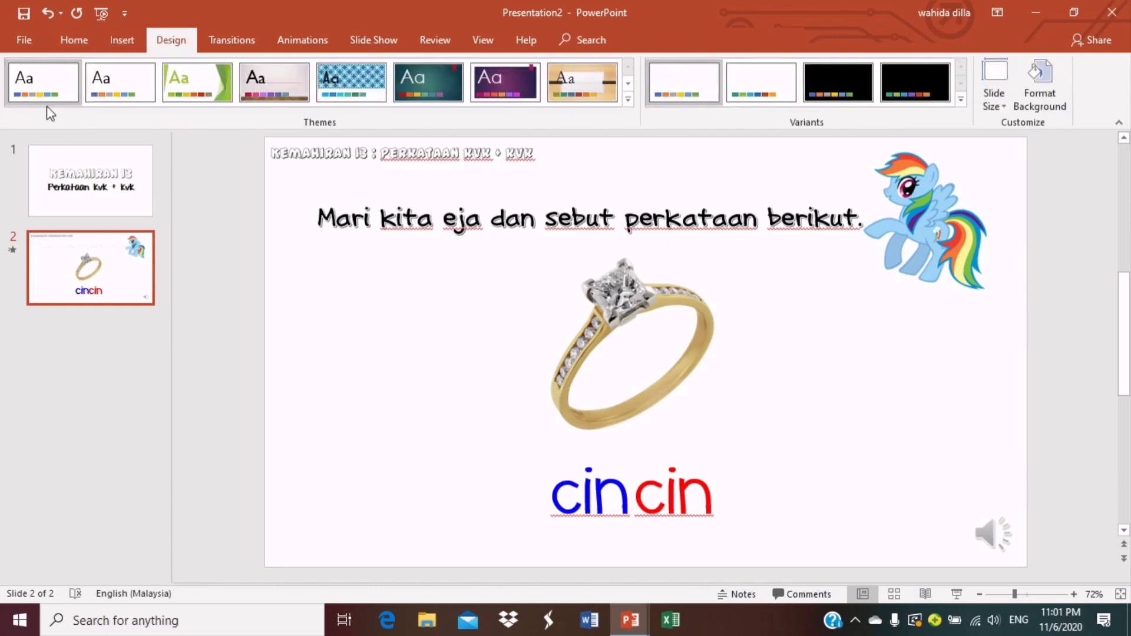
left_click(1040, 89)
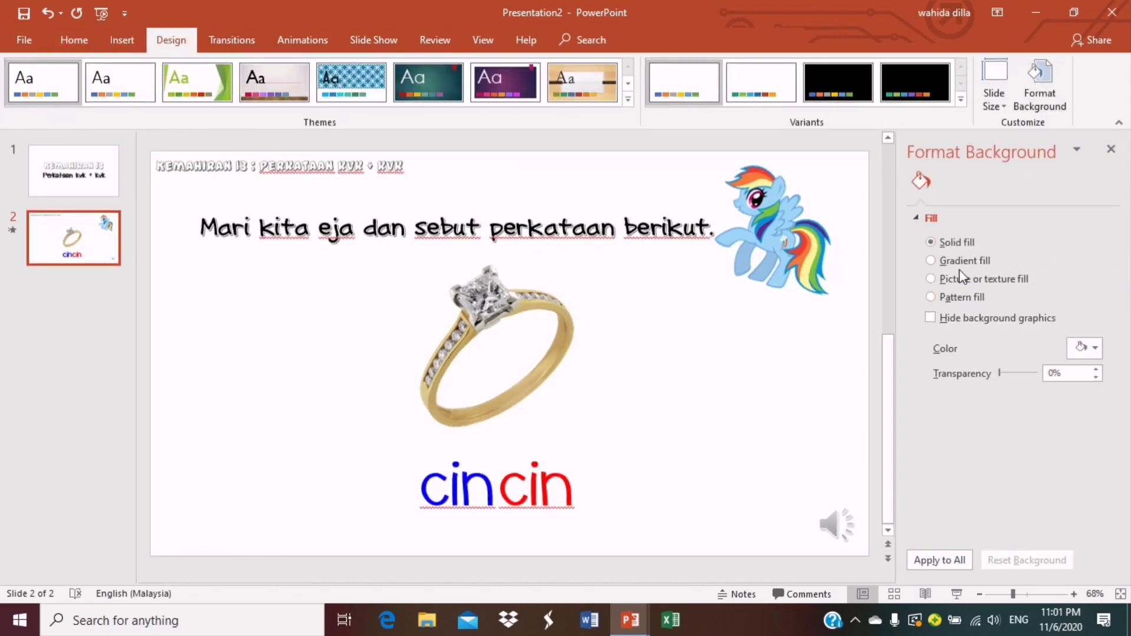
left_click(959, 277)
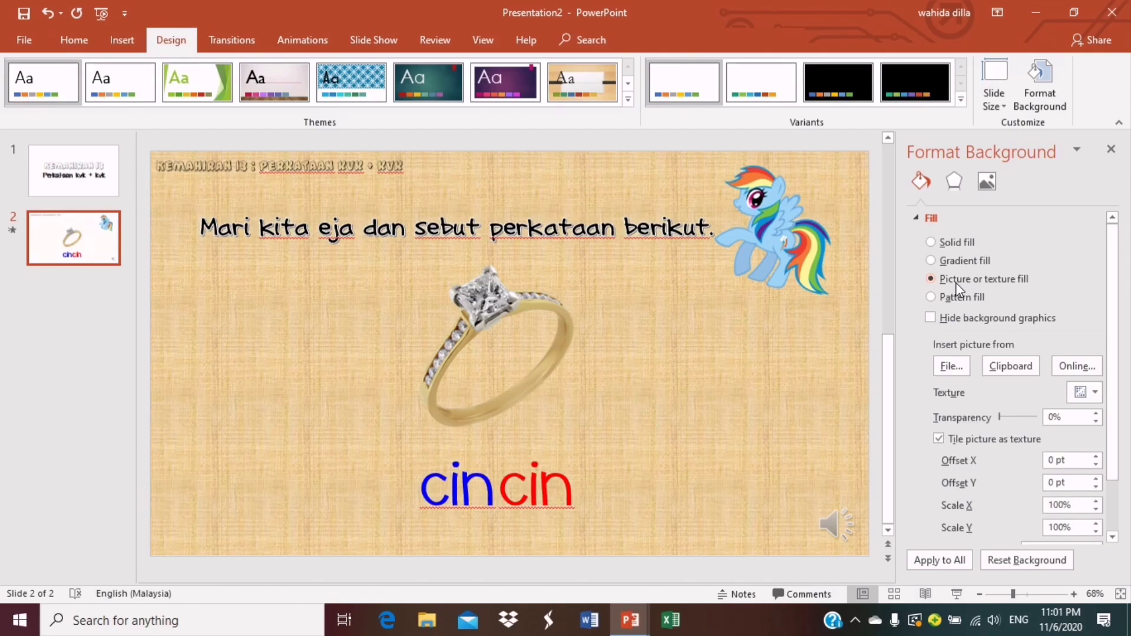
left_click(950, 366)
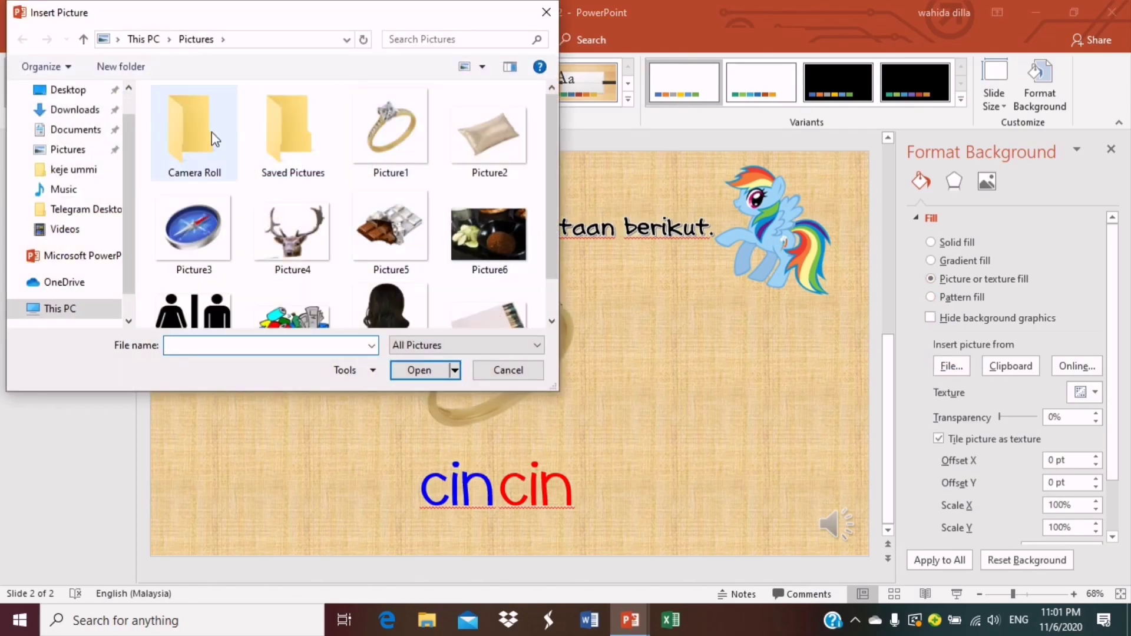
Look through Saved Pictures, Camera Roll and Documents, then close the browser without choosing an image
double_click(288, 137)
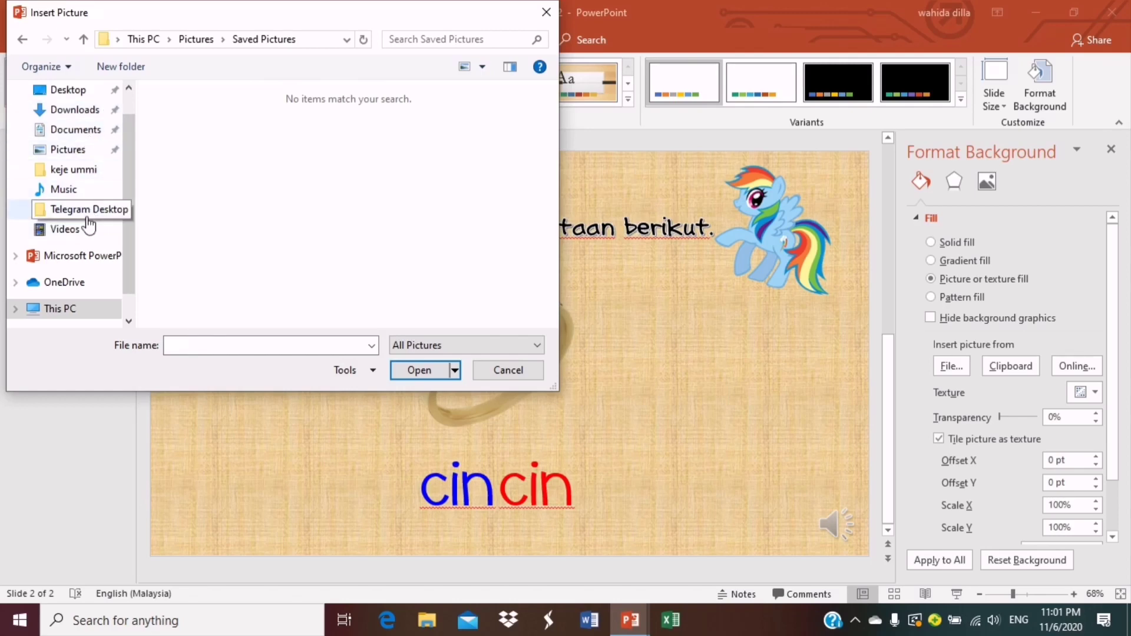
left_click(66, 150)
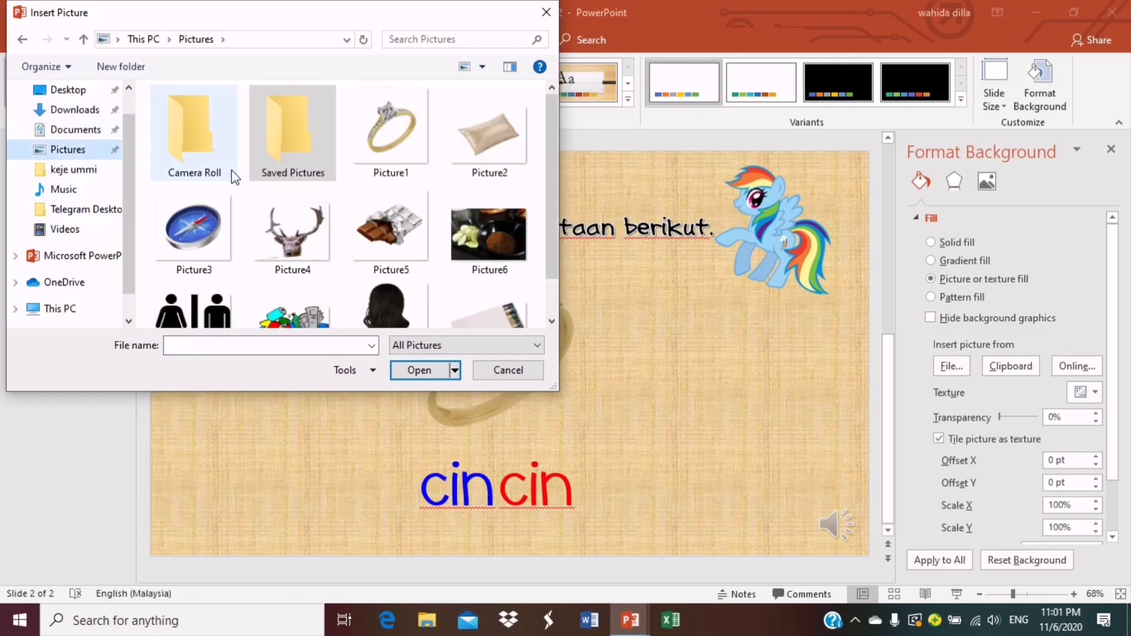
scroll(344, 151, "down", 1)
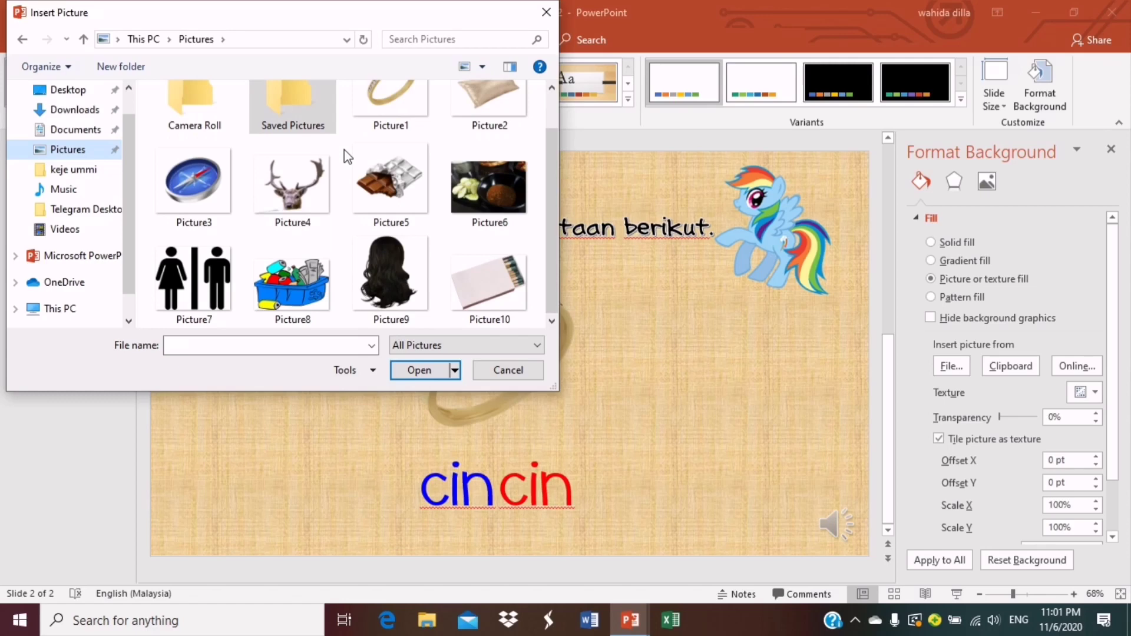
double_click(168, 108)
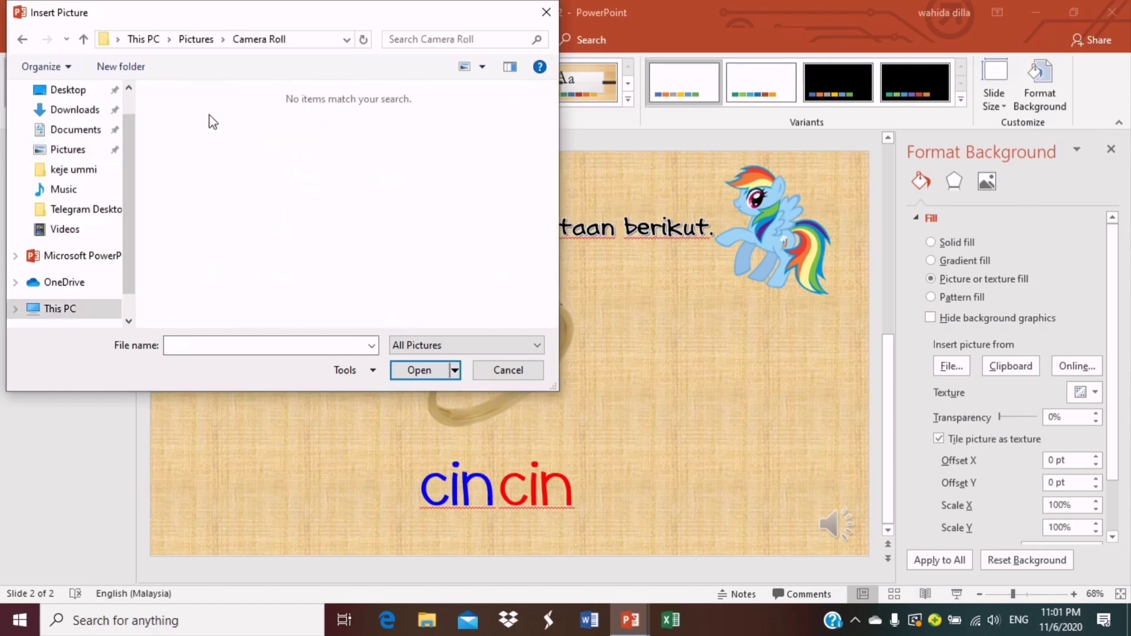
left_click(92, 136)
left_click(73, 155)
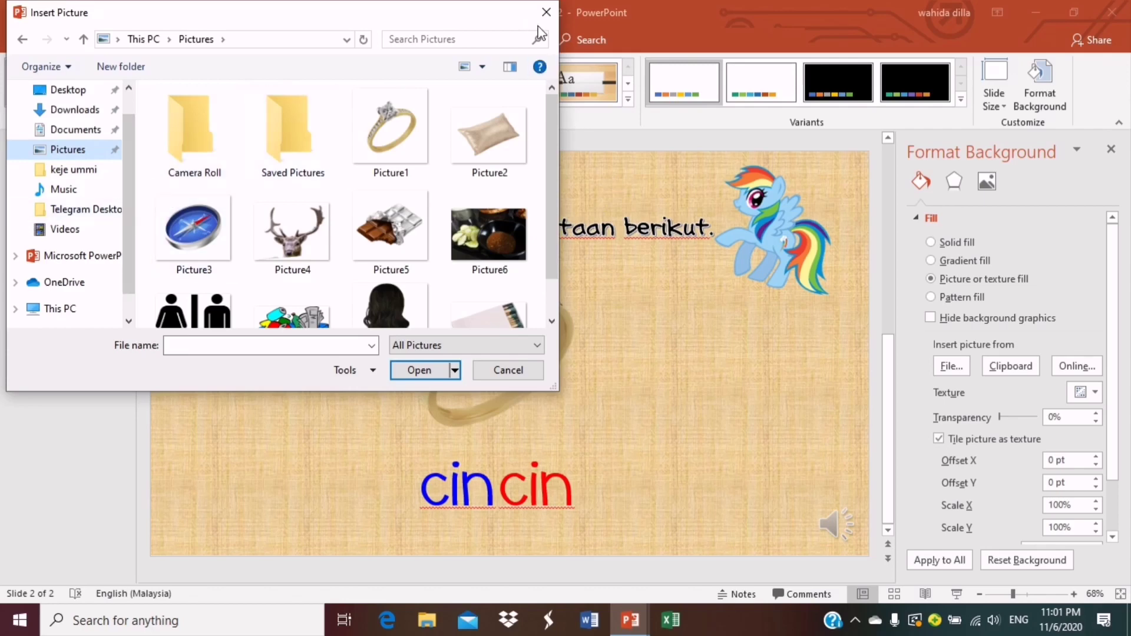
left_click(1093, 368)
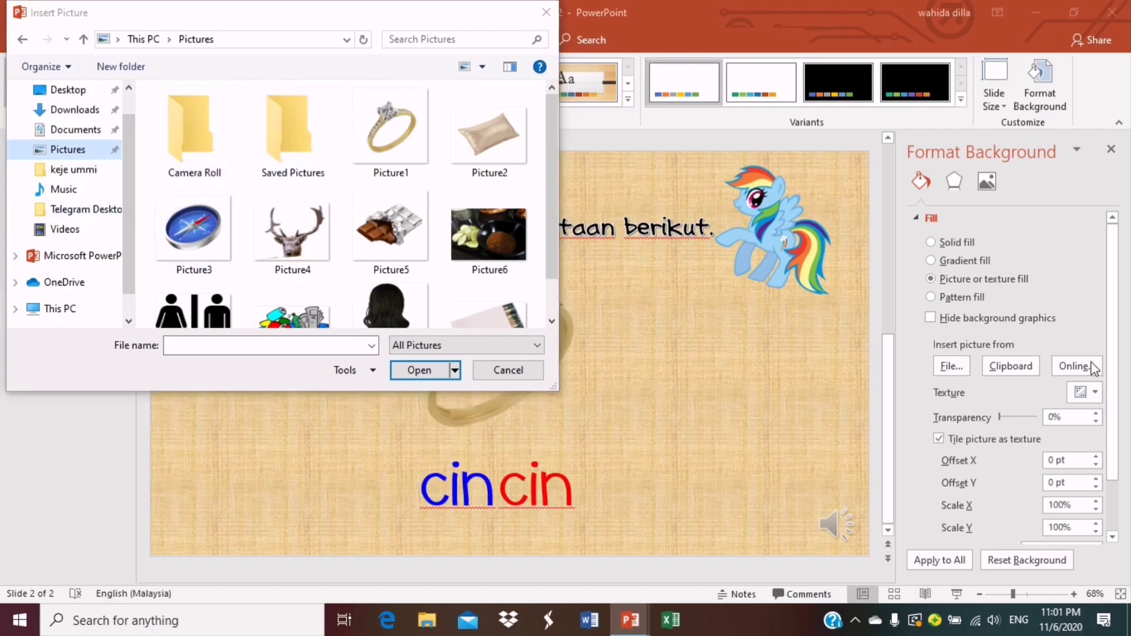
left_click(546, 11)
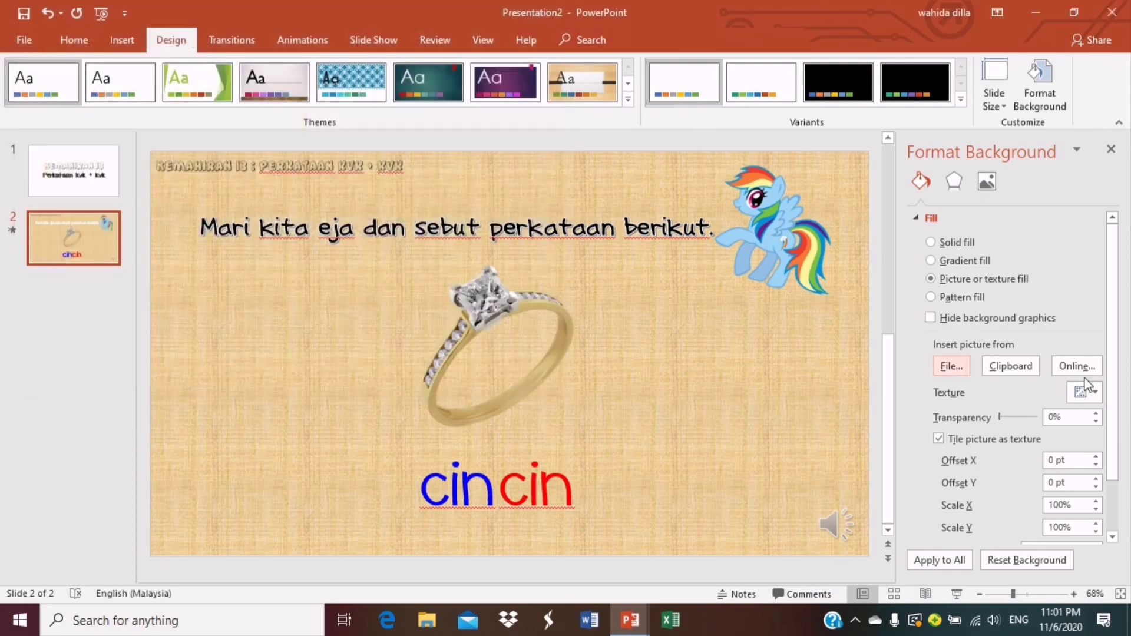
Search online pictures for 'background cute hd'
left_click(1077, 366)
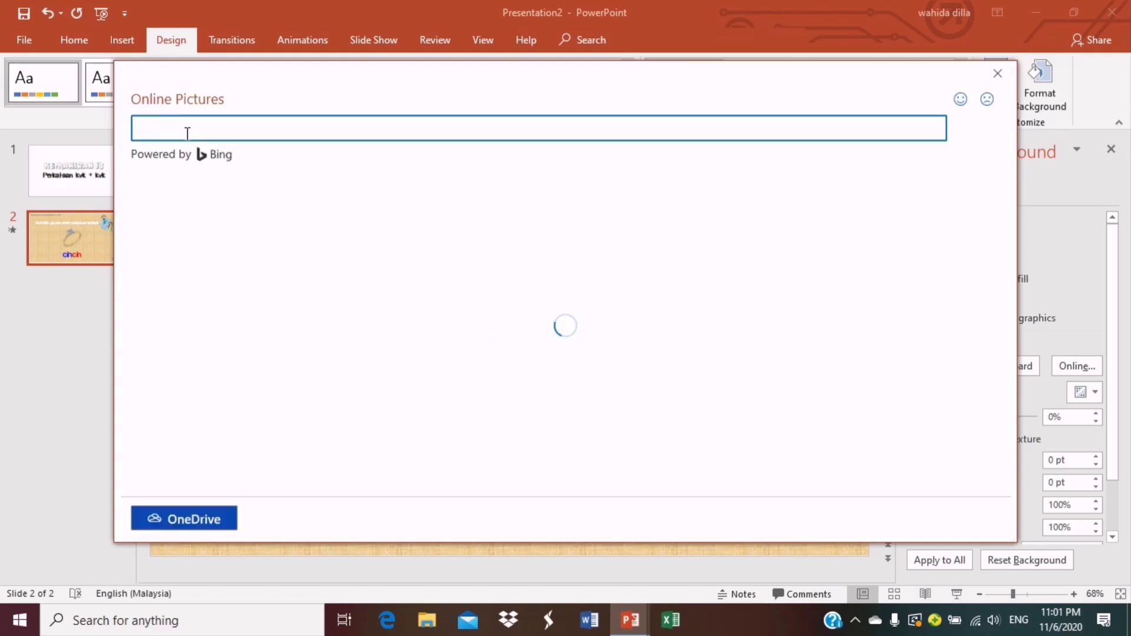
type("background cute hd")
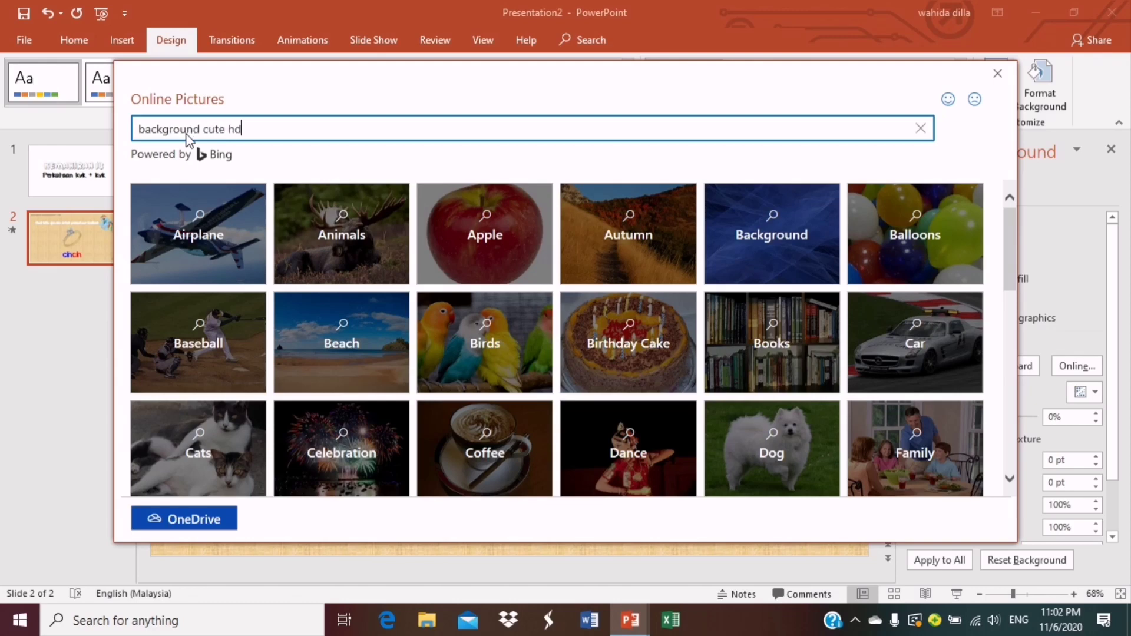
key("Return")
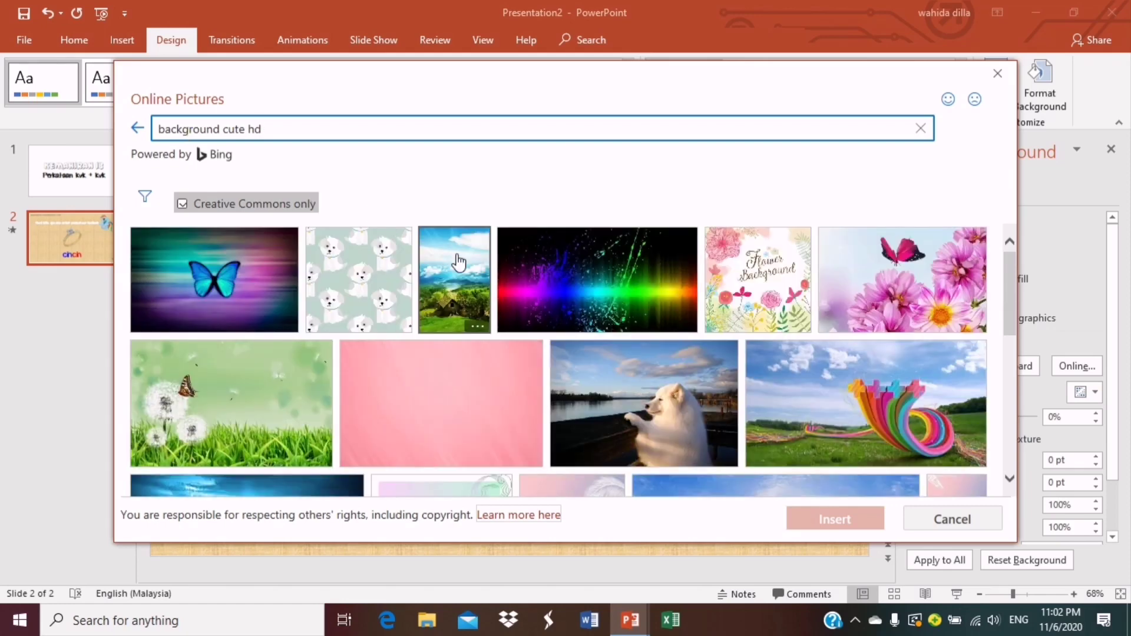
Scroll the search results and select the soft pink background image
scroll(823, 376, "down", 3)
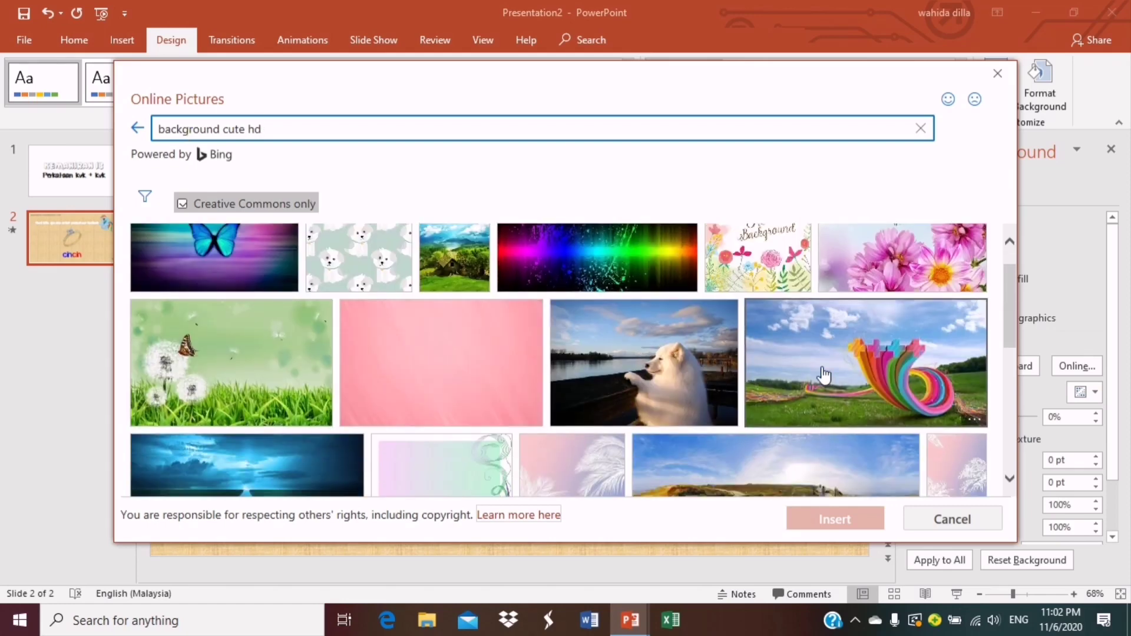
scroll(823, 376, "down", 3)
scroll(823, 376, "down", 2)
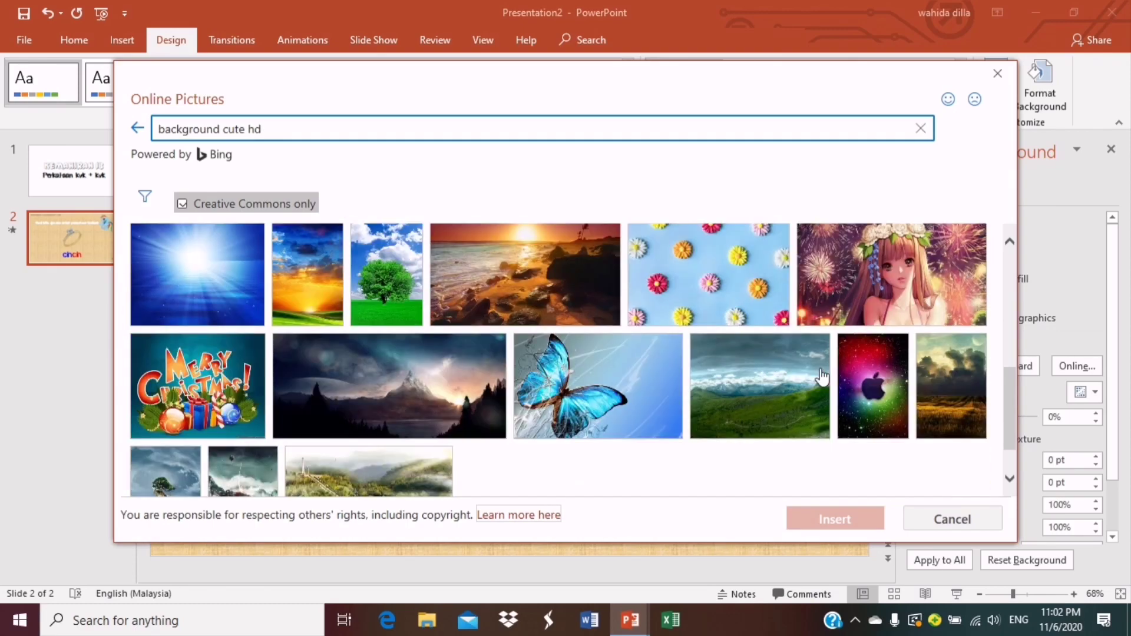
scroll(823, 376, "down", 1)
scroll(823, 376, "up", 1)
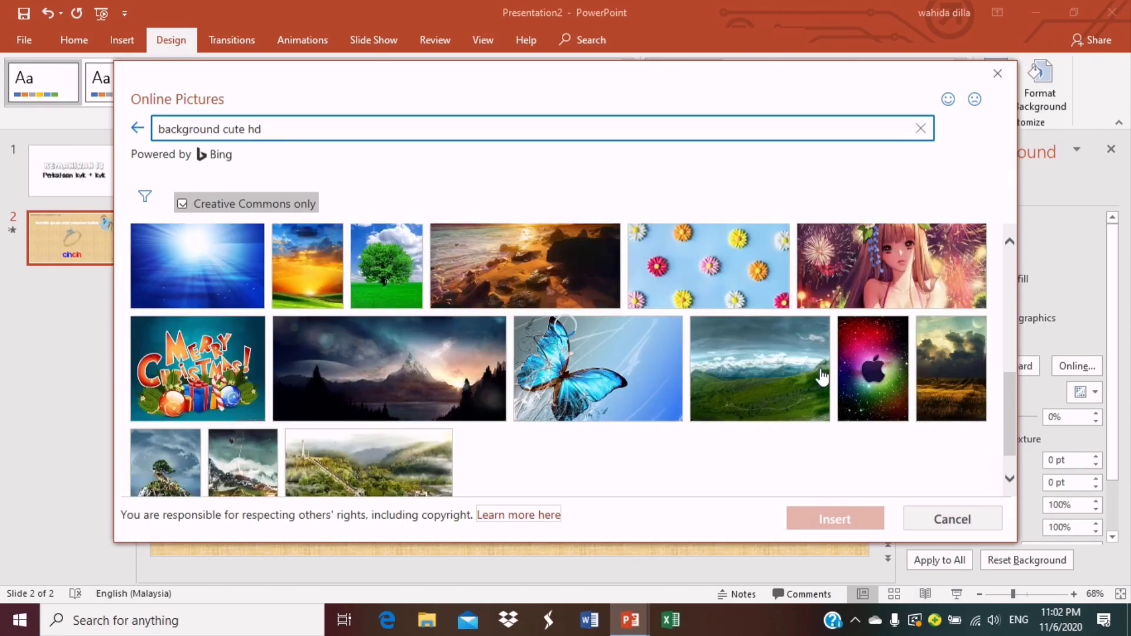
scroll(823, 375, "up", 3)
scroll(823, 376, "up", 3)
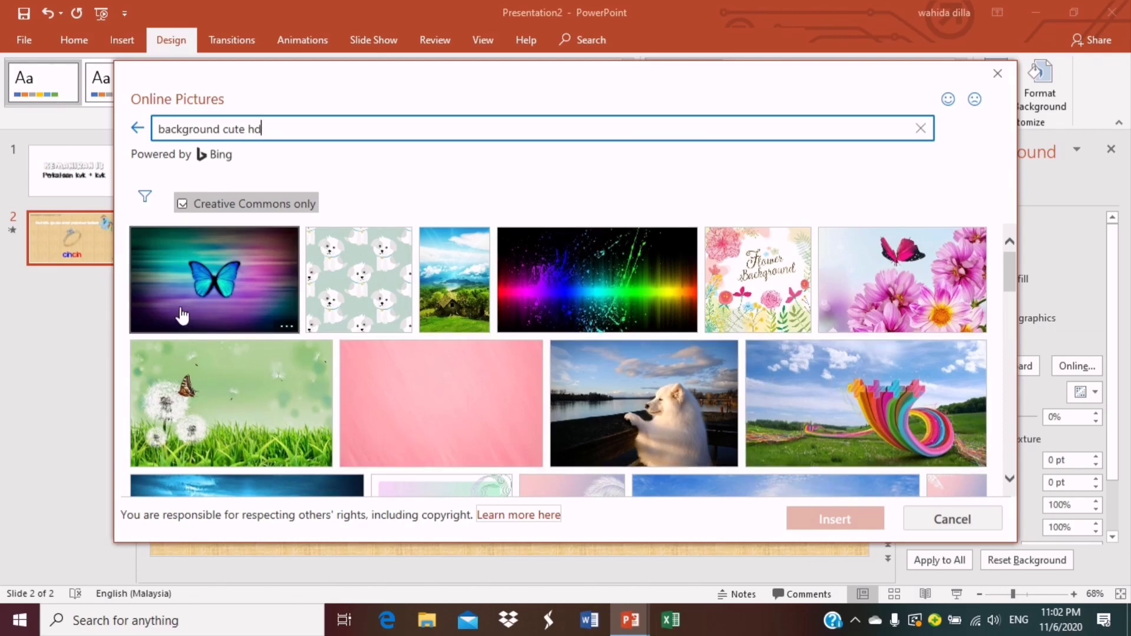
left_click(430, 411)
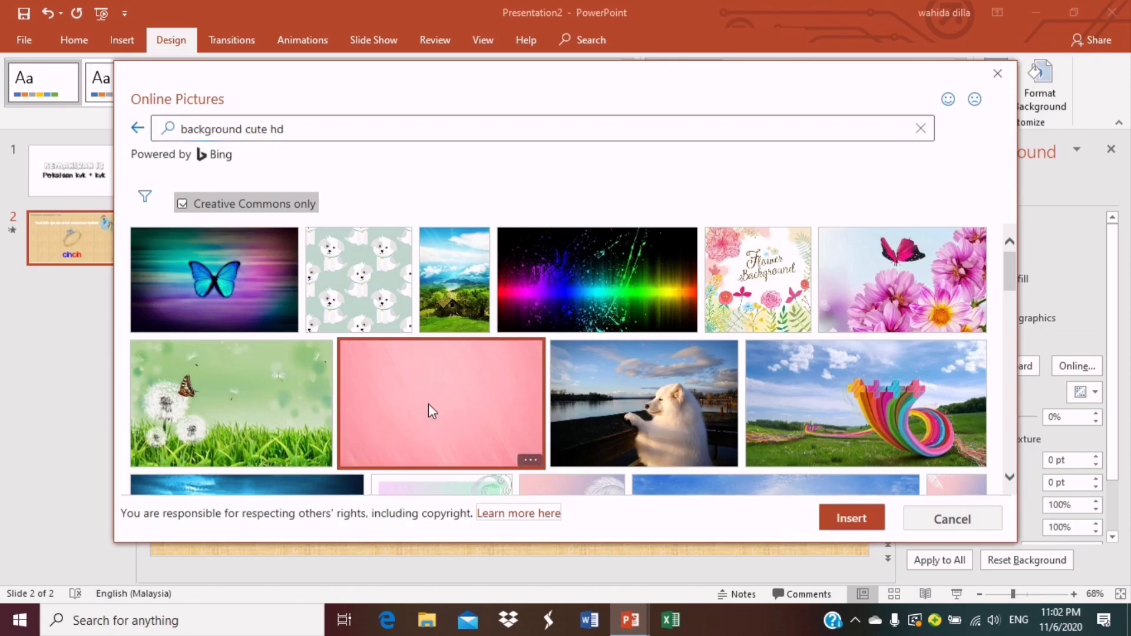
Insert the pink image as slide 2's background, close Format Shape, and show the Animation Pane
left_click(852, 518)
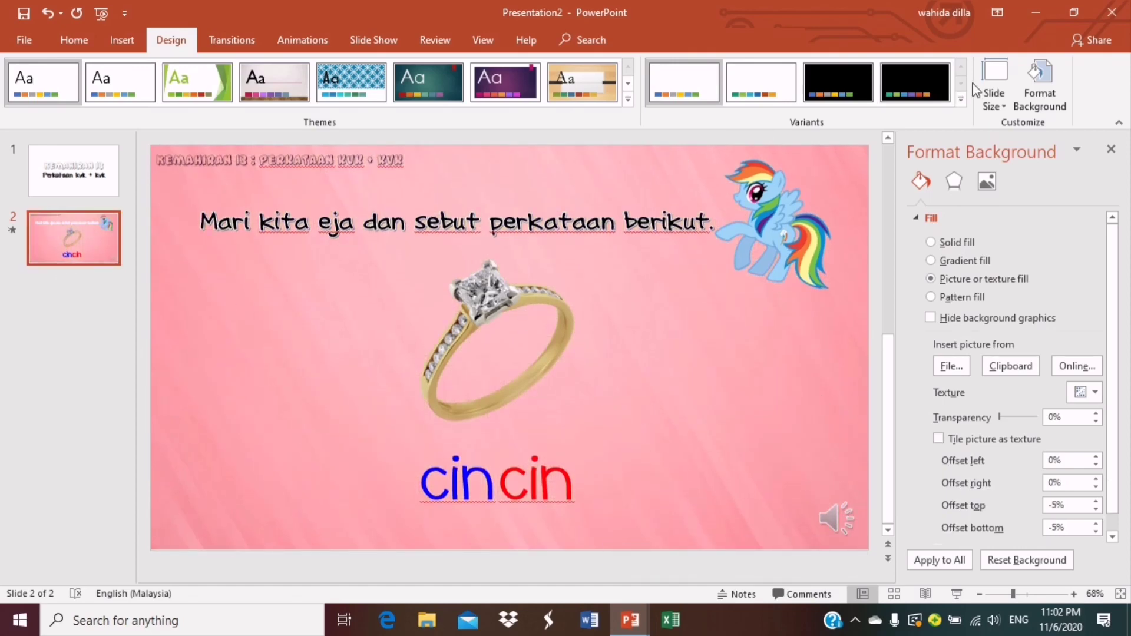
left_click(55, 43)
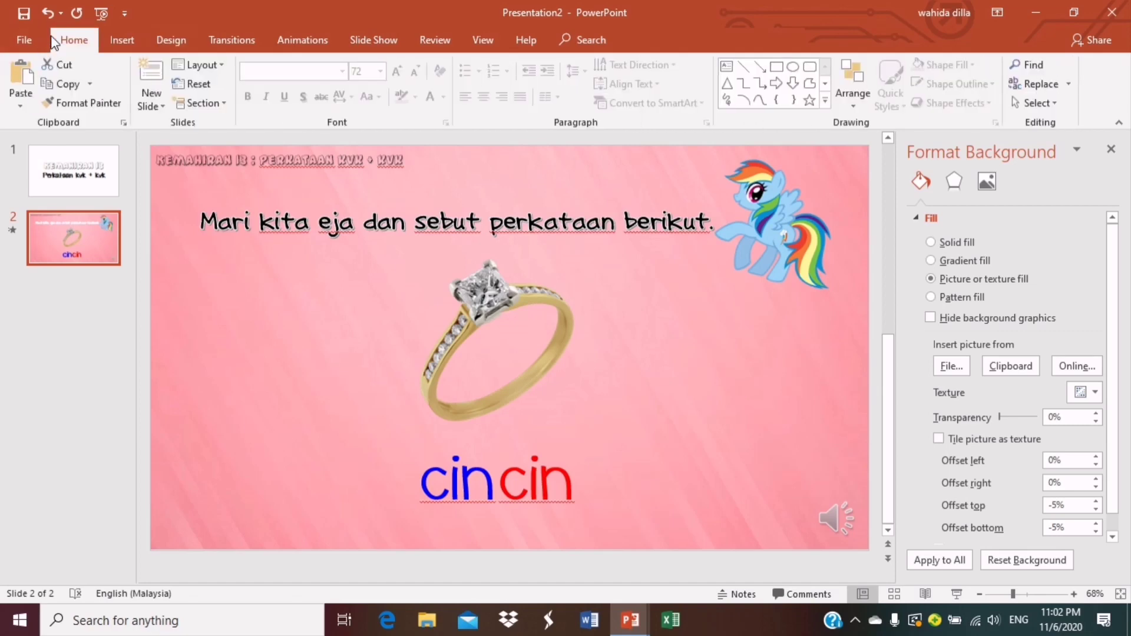
left_click(277, 46)
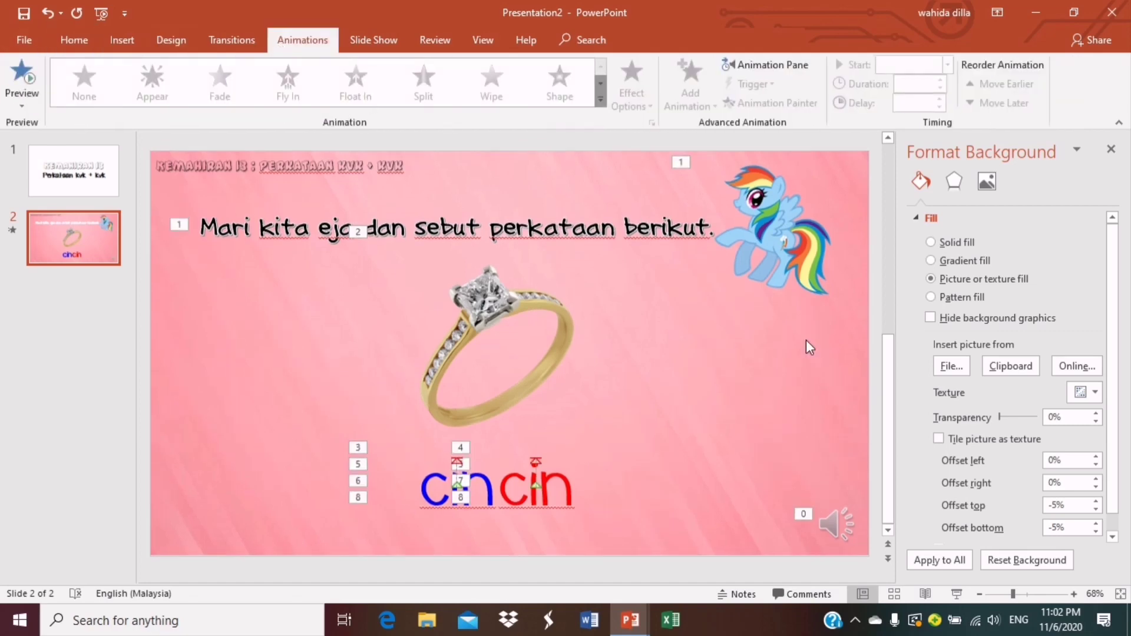
left_click(403, 225)
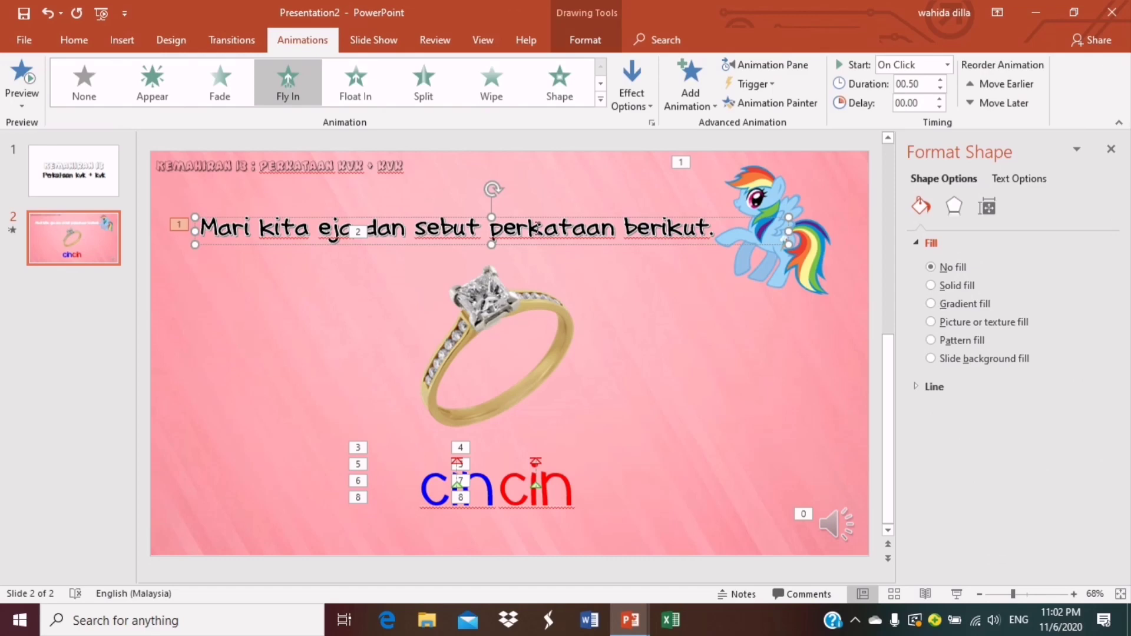
left_click(1111, 149)
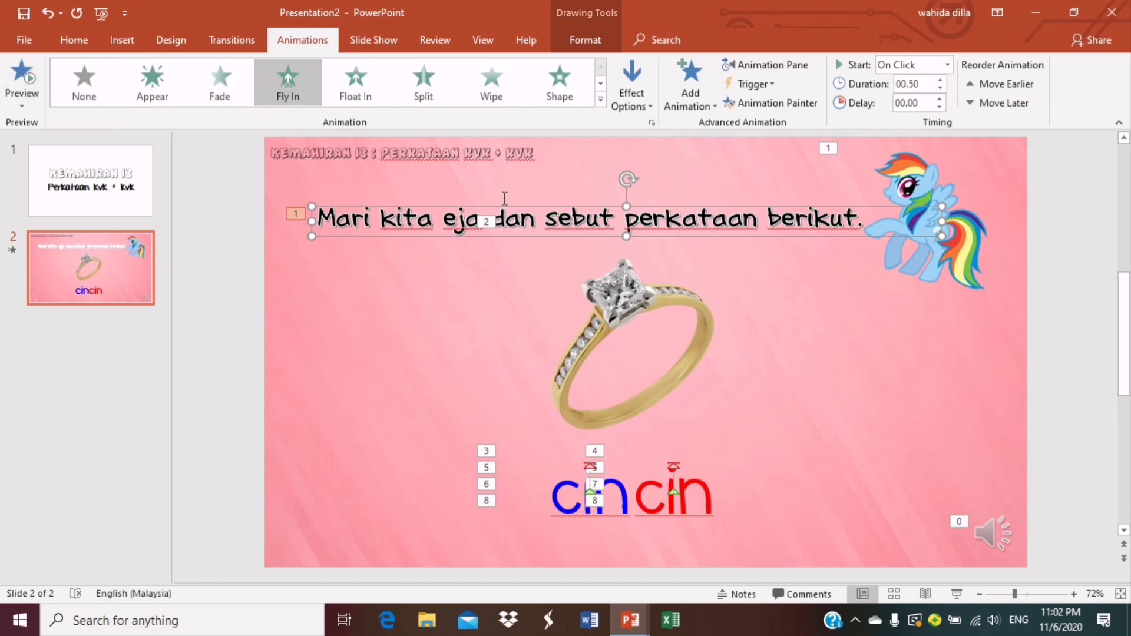
left_click(766, 65)
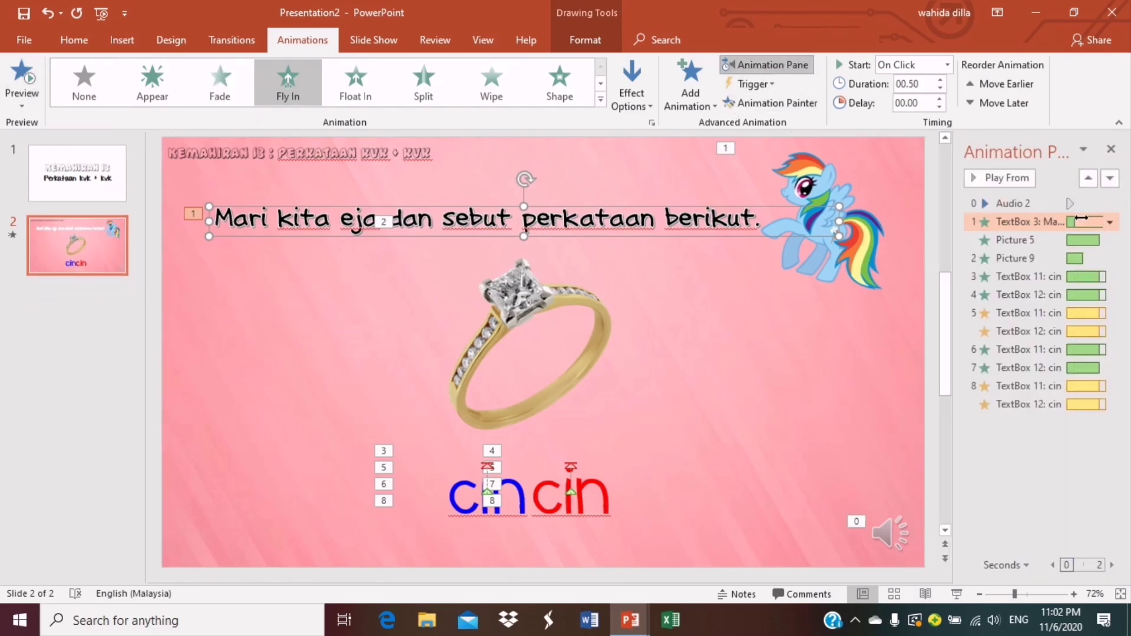
Copy slide 2, then delete the blank slide accidentally inserted after it
right_click(38, 242)
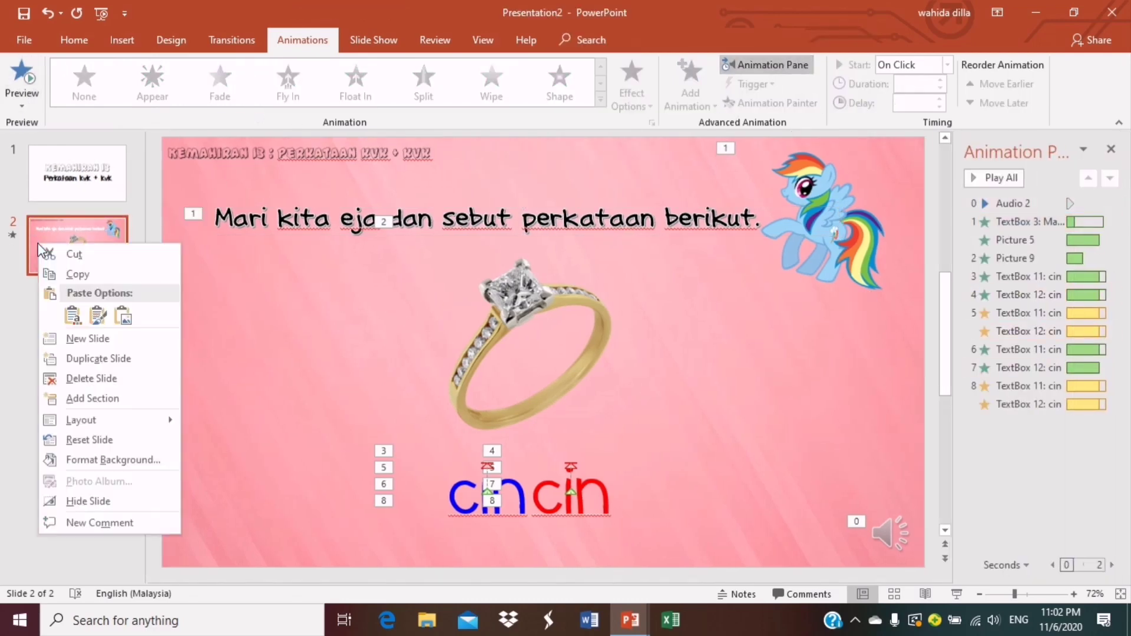
left_click(77, 275)
left_click(77, 279)
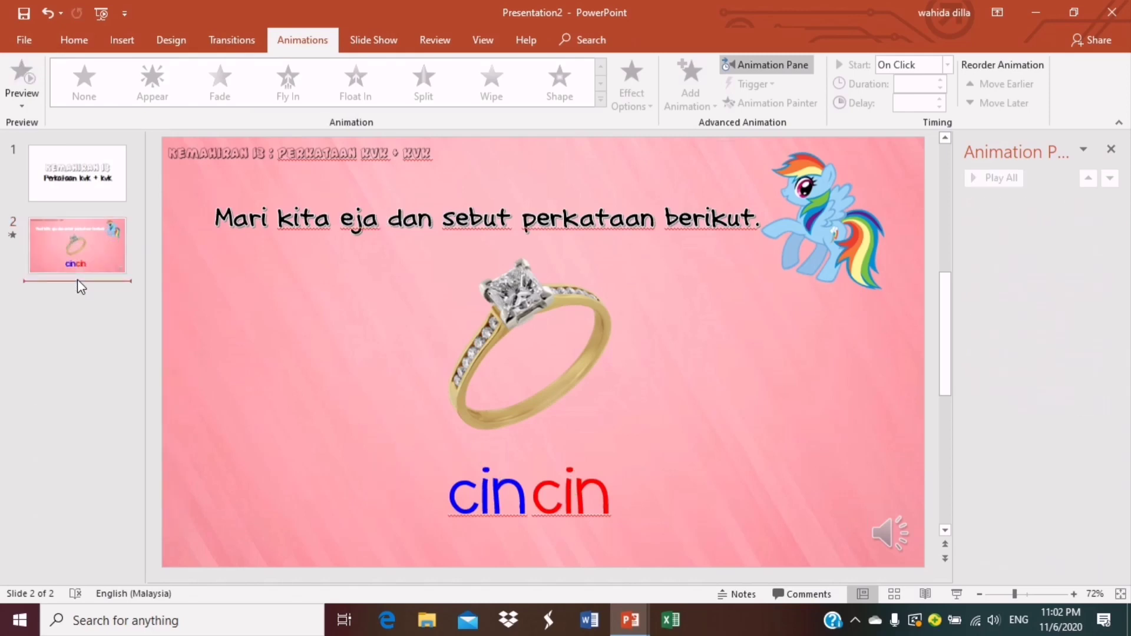
key("ctrl+m")
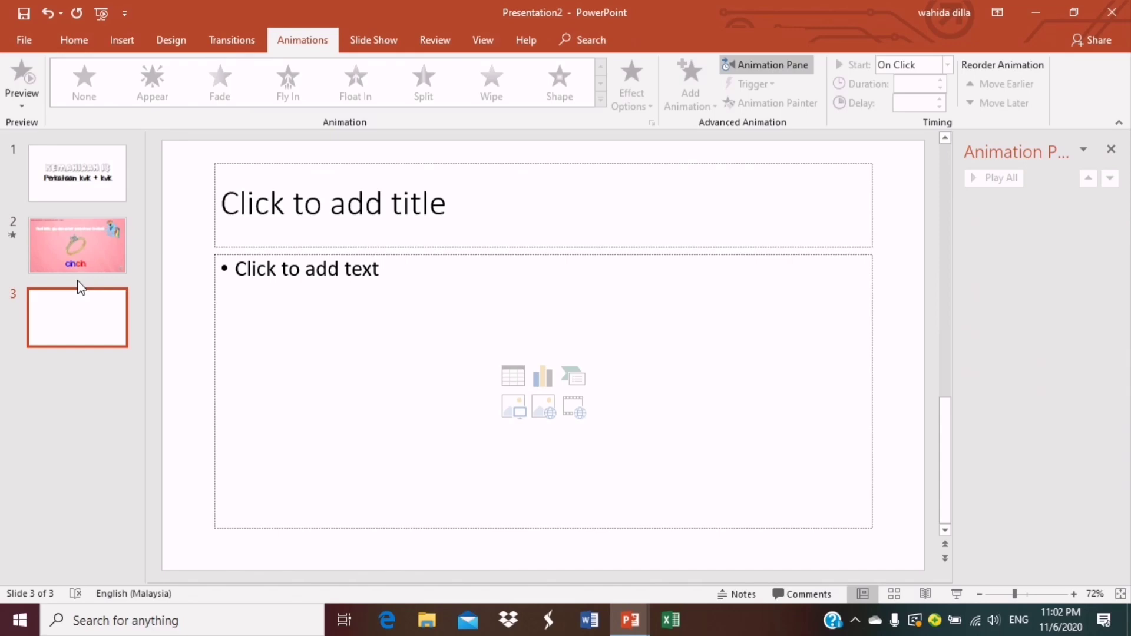
left_click(85, 253)
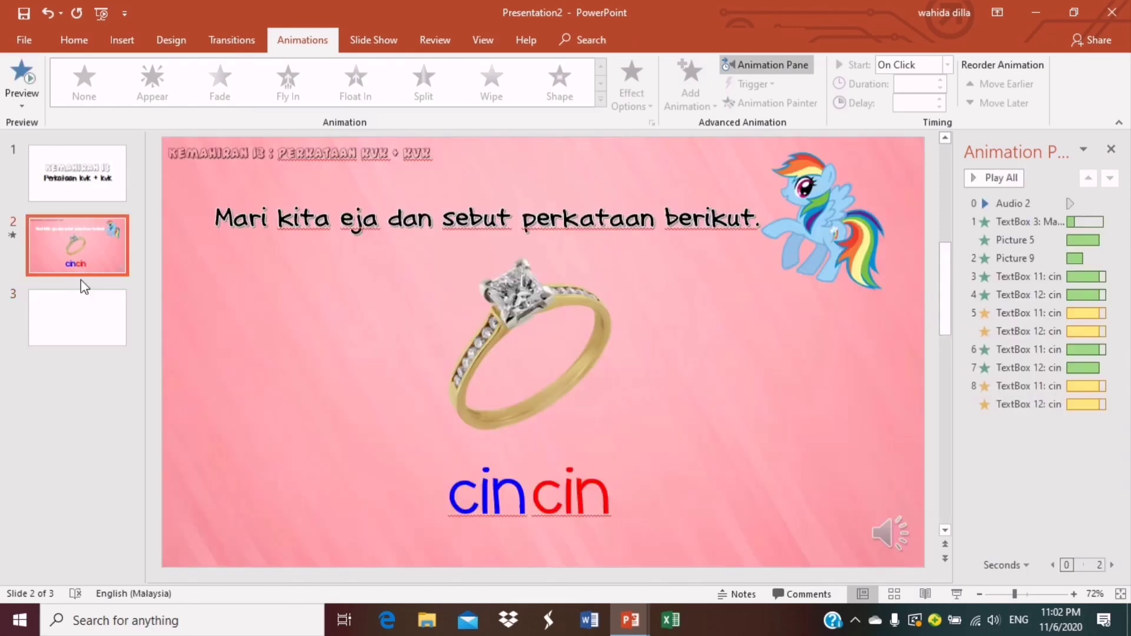
left_click(80, 281)
left_click(94, 324)
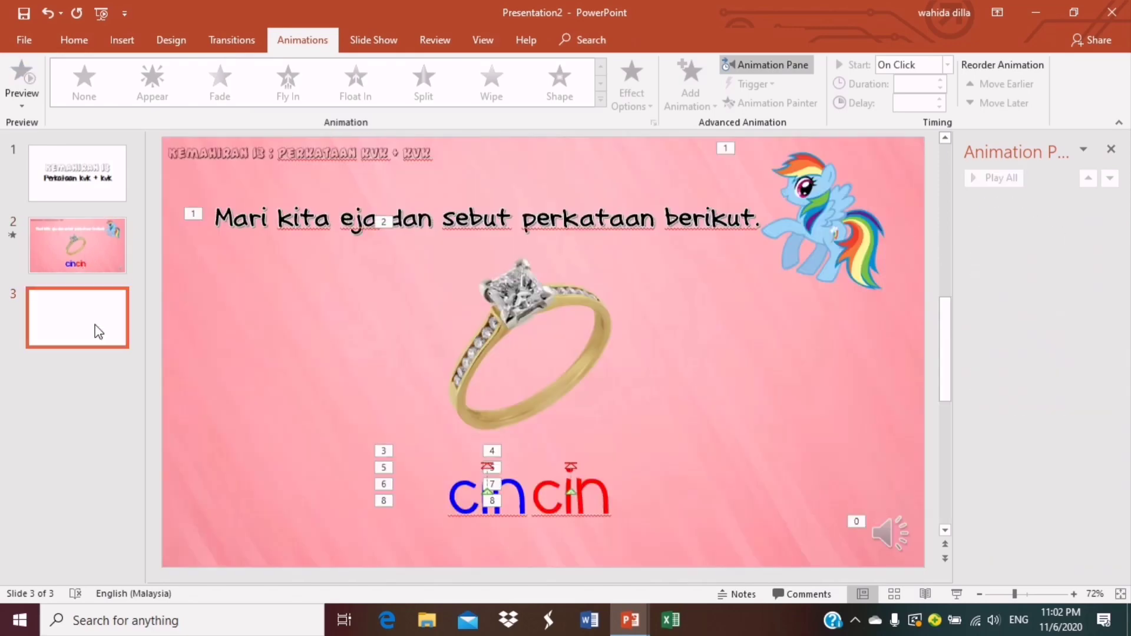
key("Delete")
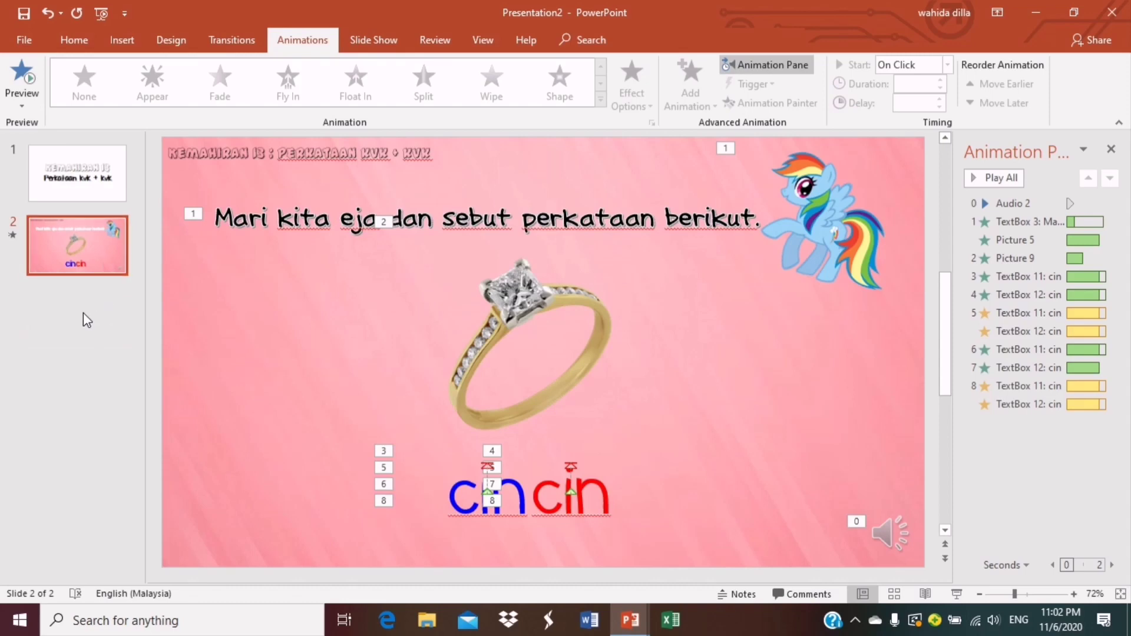
Paste the copied ring slide as slide 3 using the destination theme
left_click(97, 289)
right_click(98, 288)
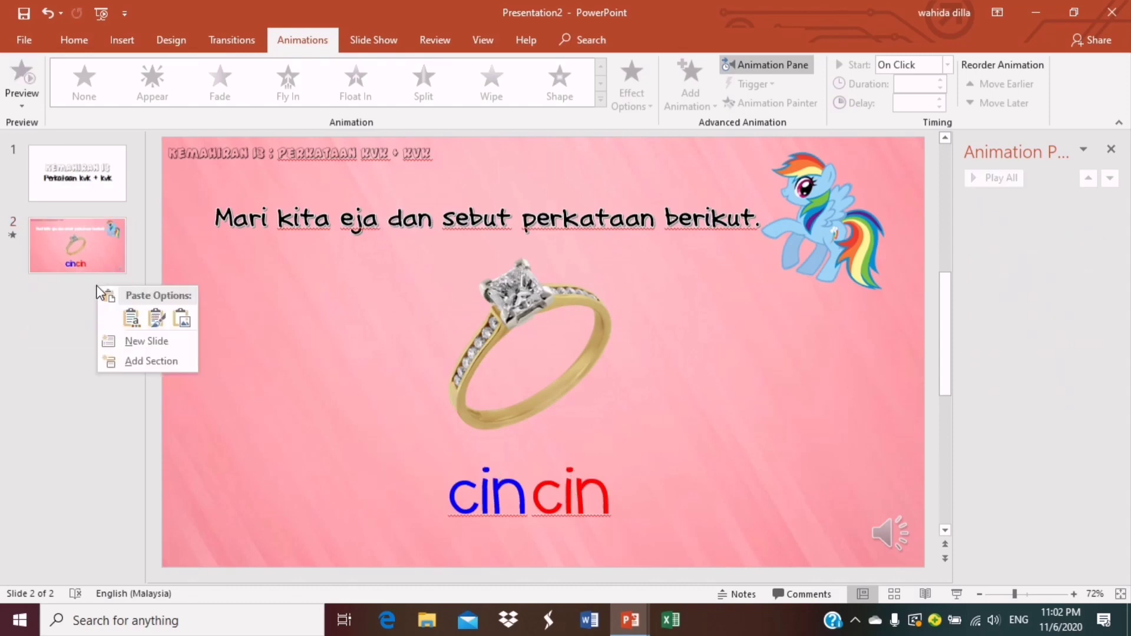
left_click(134, 324)
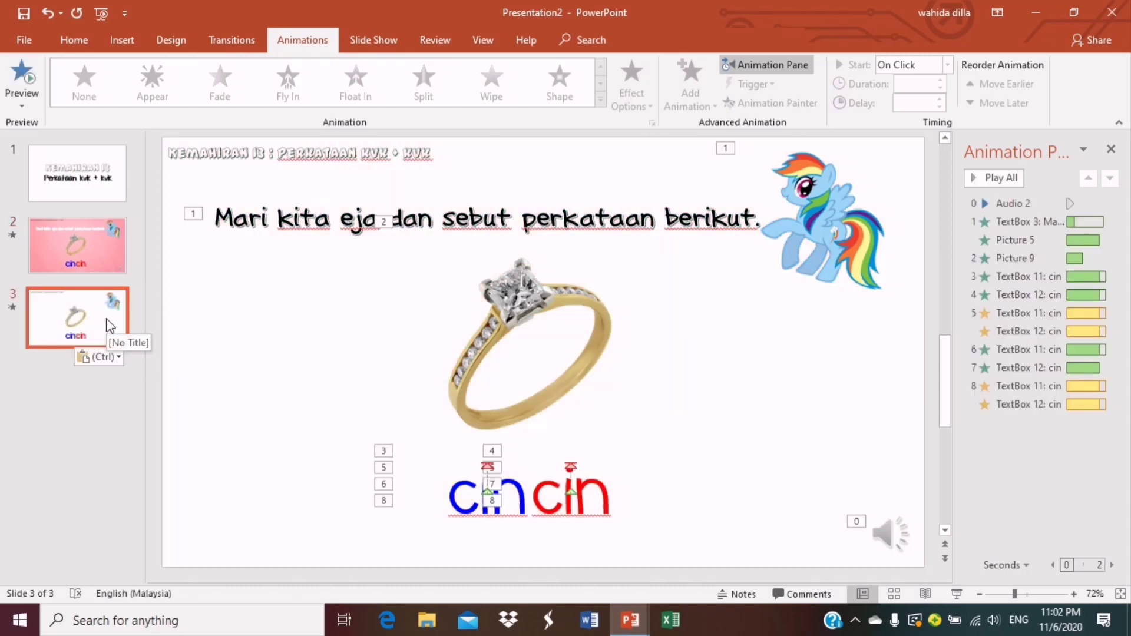
left_click(89, 255)
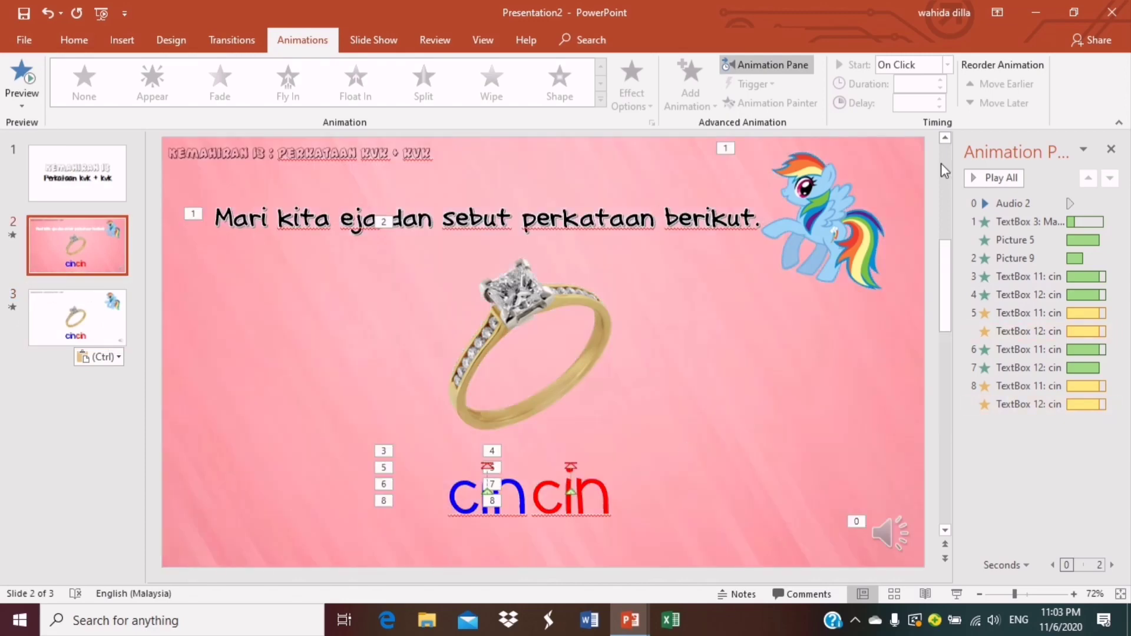
Apply the soft pink picture background to all three slides, then view slide 3
left_click(177, 41)
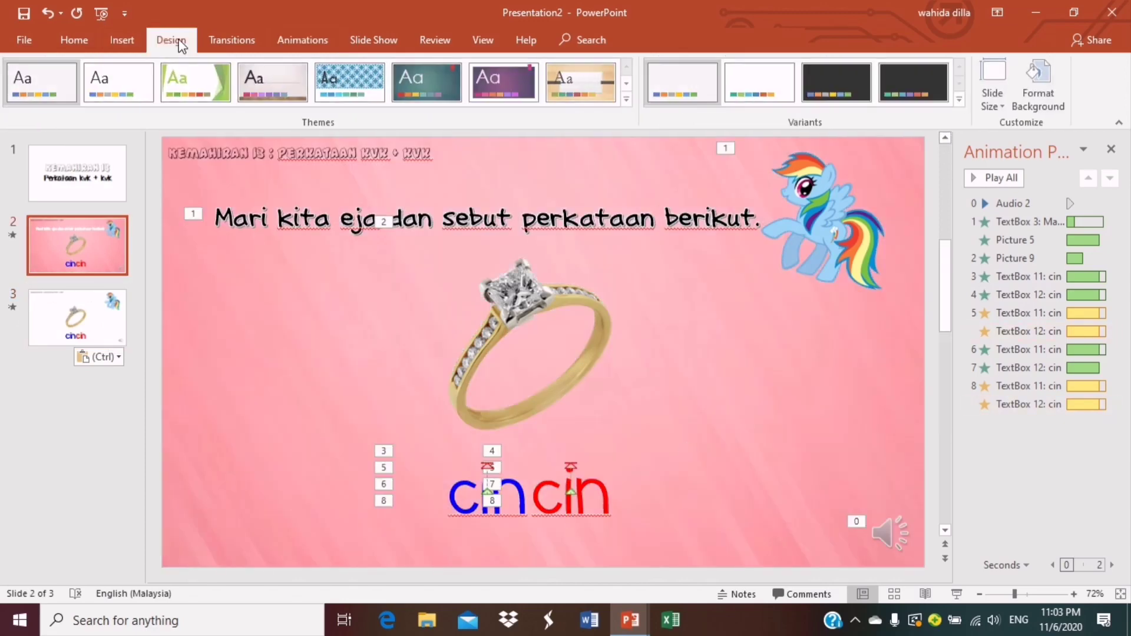
left_click(1038, 83)
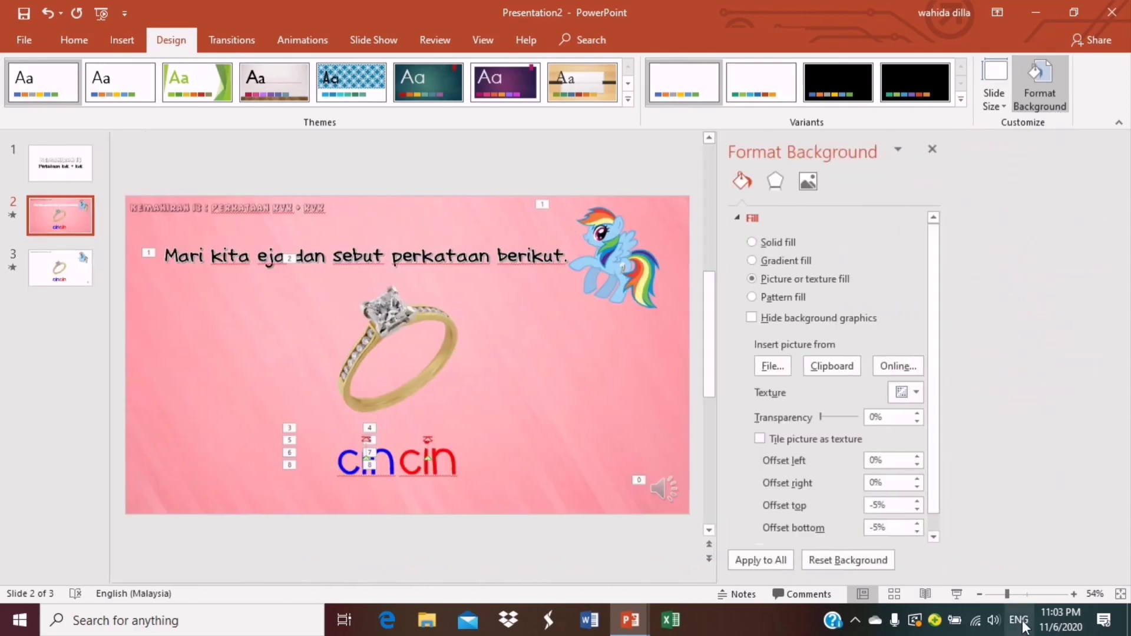
left_click(761, 559)
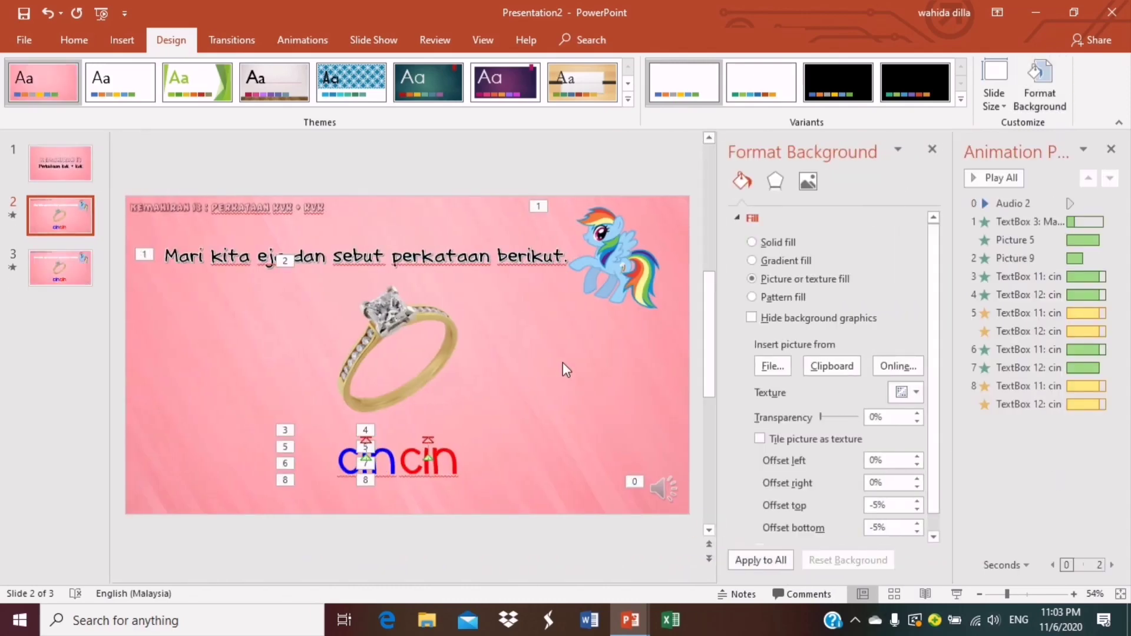
left_click(932, 149)
left_click(79, 338)
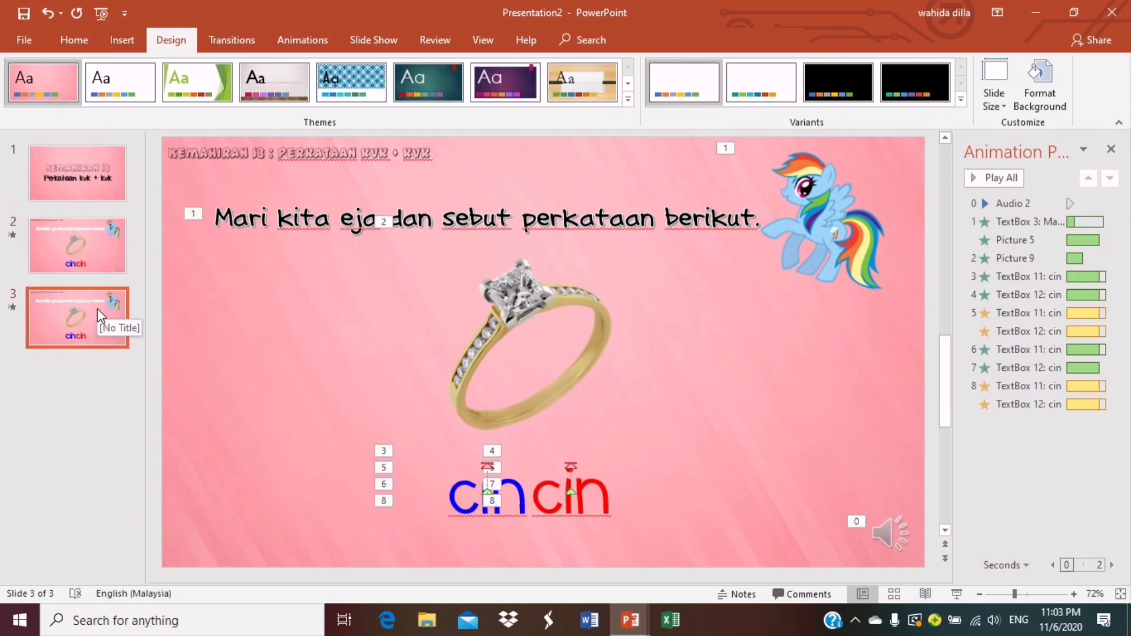
Replace slide 3's ring picture with a WC sign found by searching 'tandas png' online
right_click(510, 315)
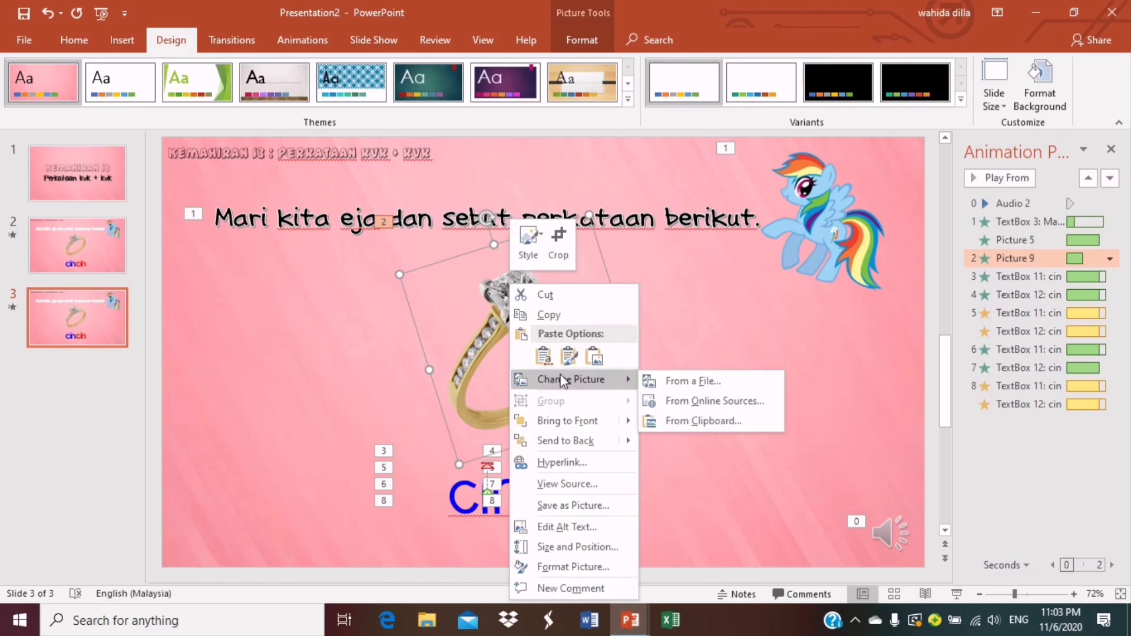
mouse_move(571, 380)
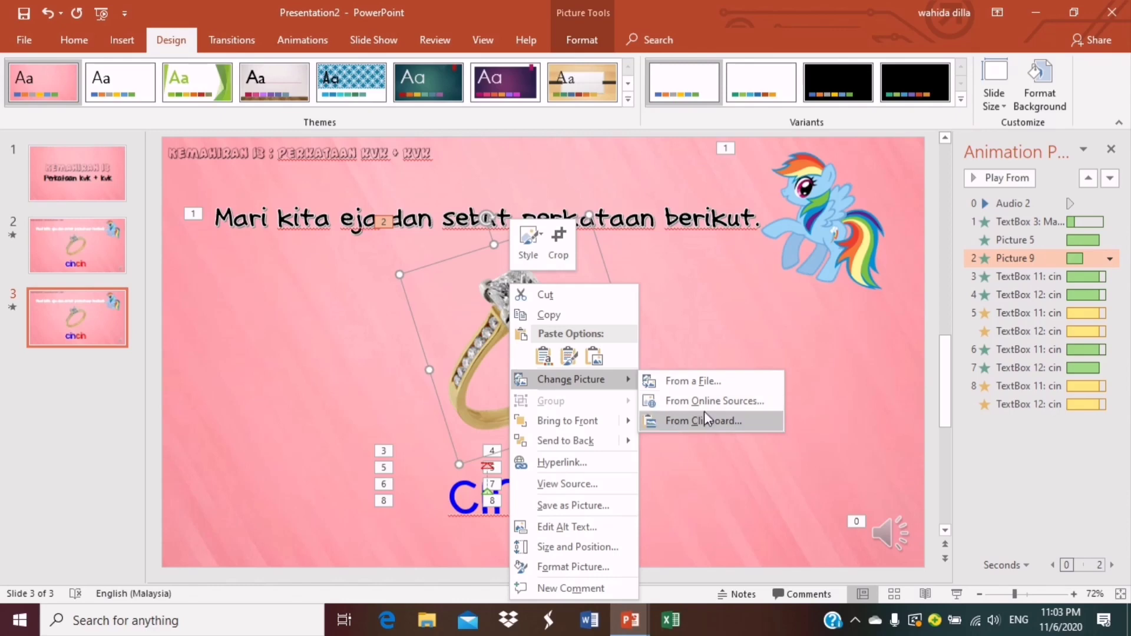
left_click(716, 403)
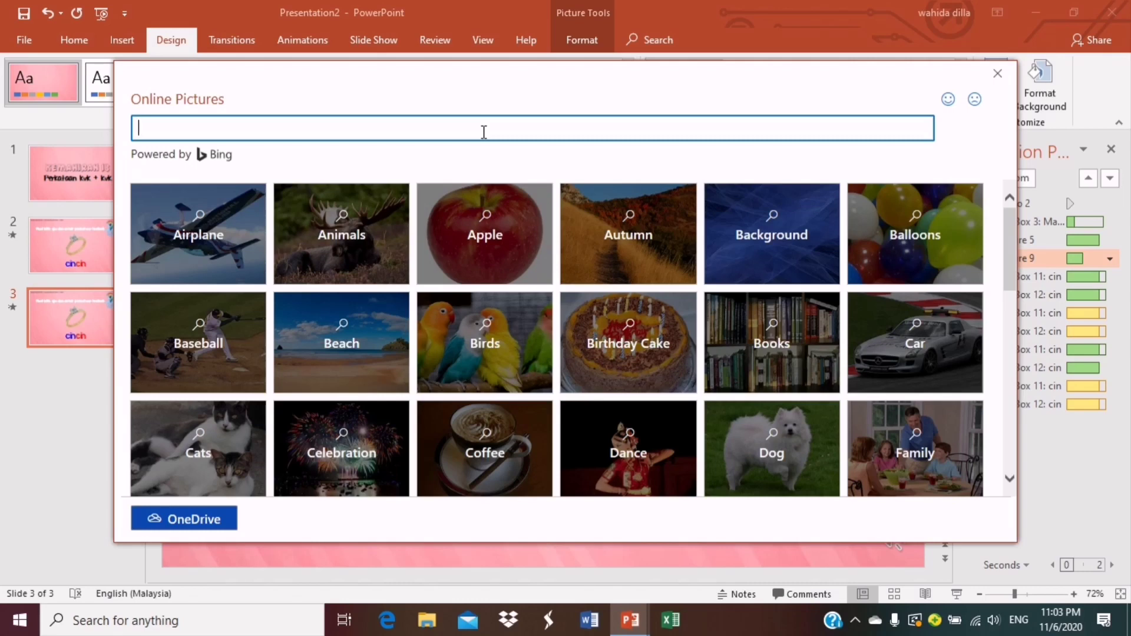
type("tandas pn")
type("g")
key("Return")
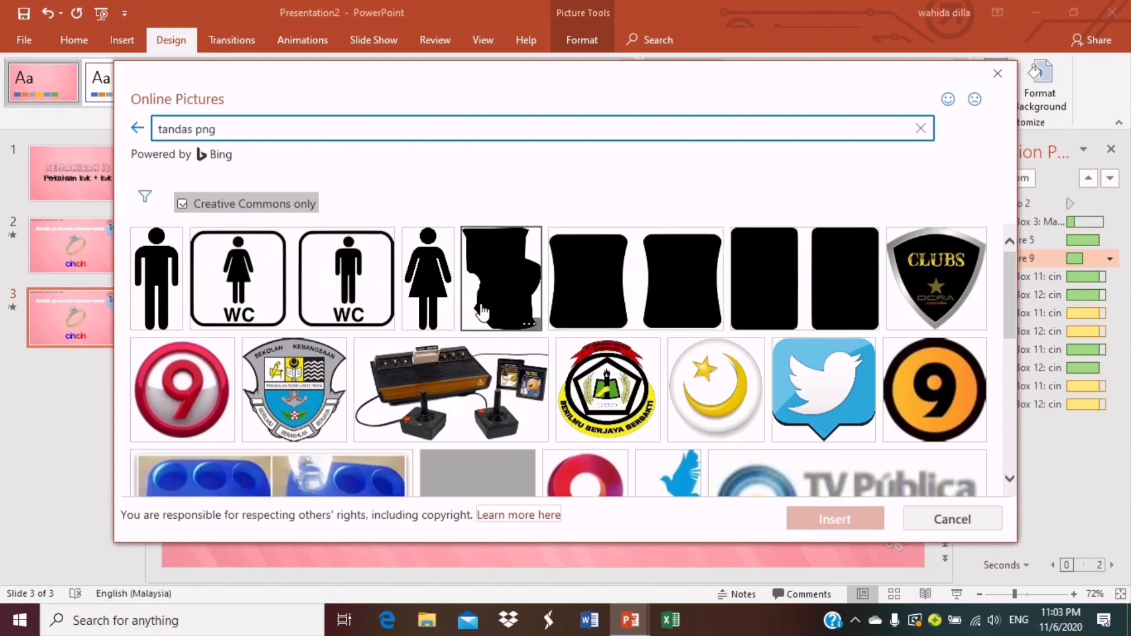
left_click(261, 281)
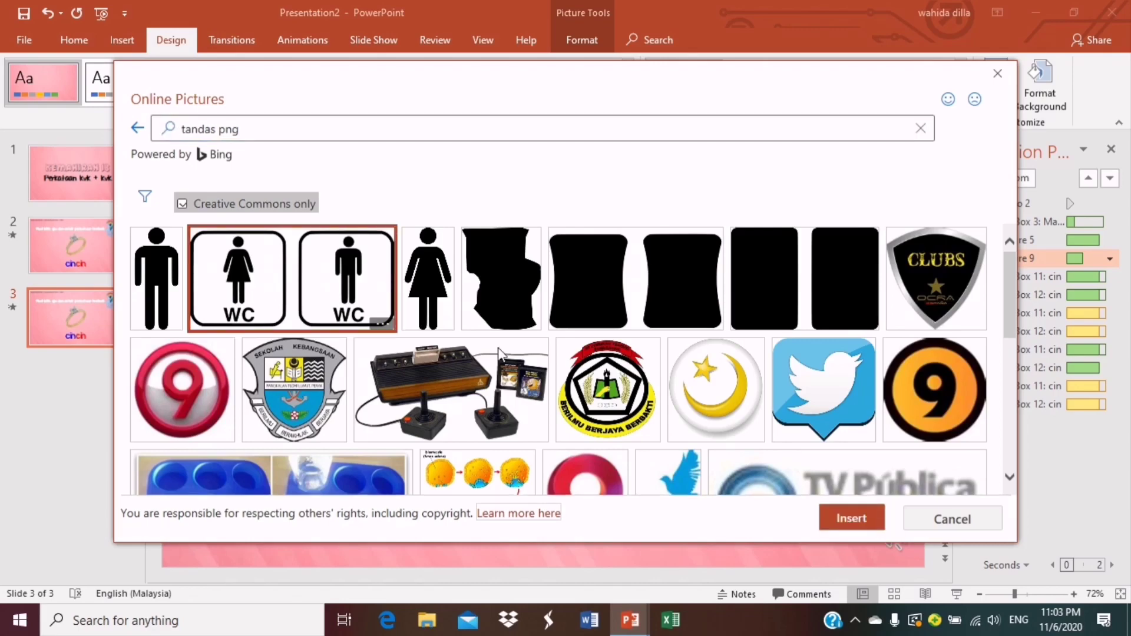
left_click(857, 519)
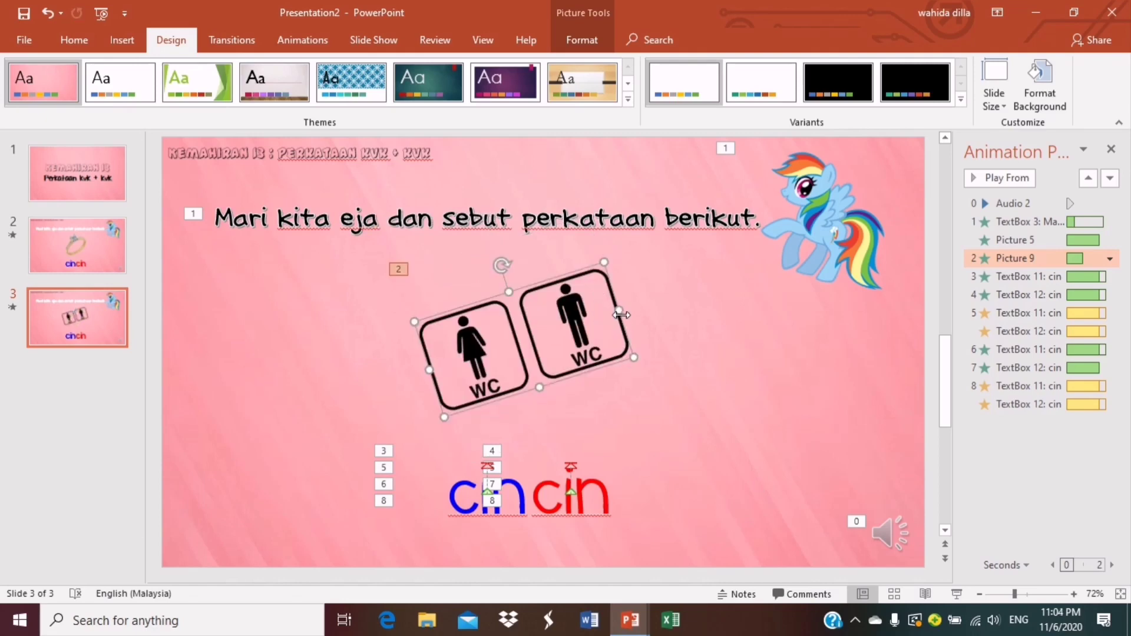
Enlarge the WC sign, rotate it level, and stretch it taller above the words
left_click_drag(619, 310, 735, 318)
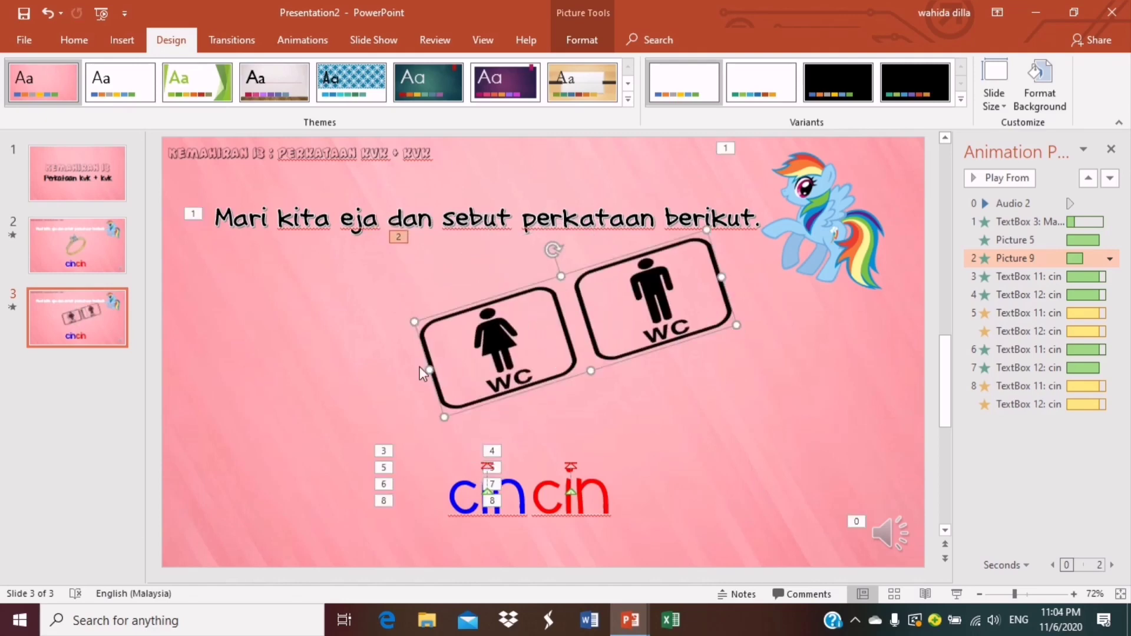
left_click_drag(424, 373, 390, 383)
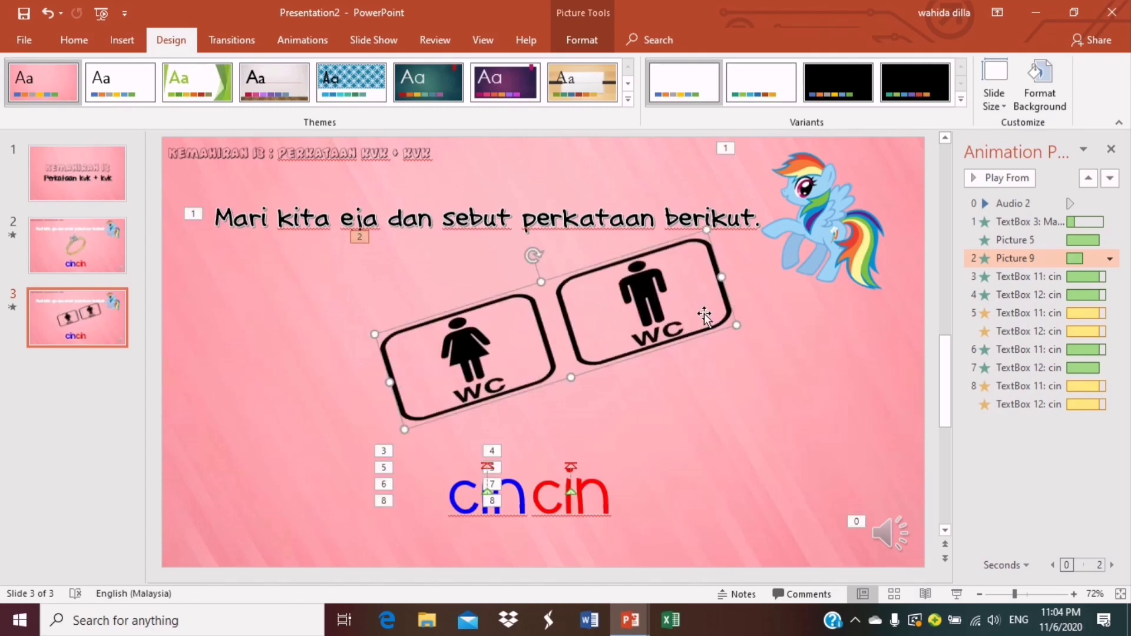
left_click_drag(533, 251, 558, 250)
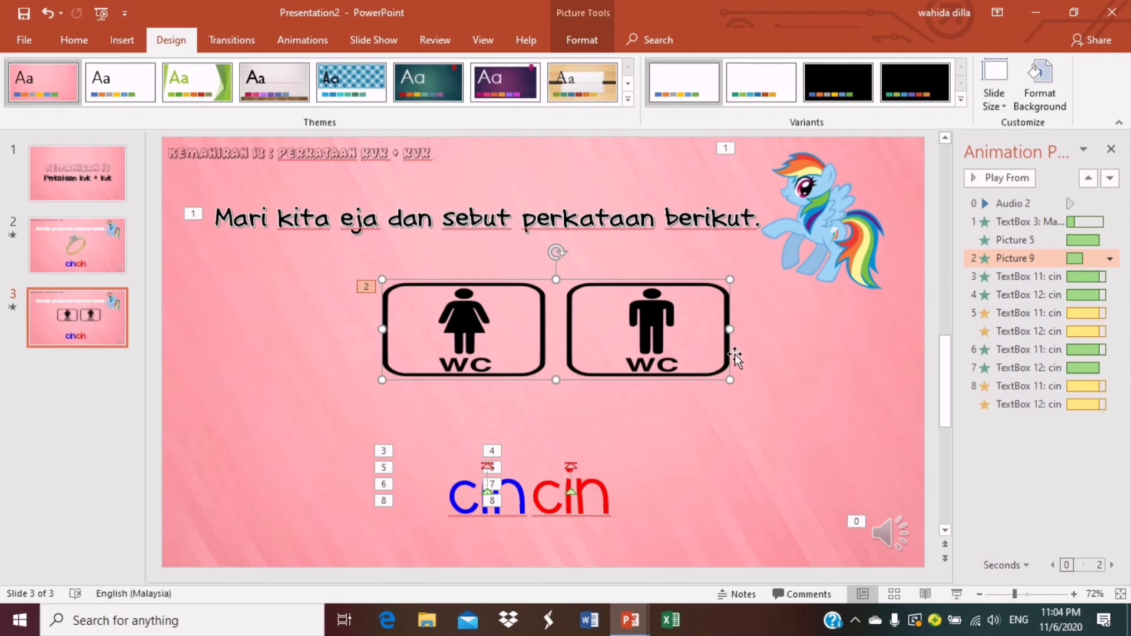
left_click_drag(553, 383, 554, 416)
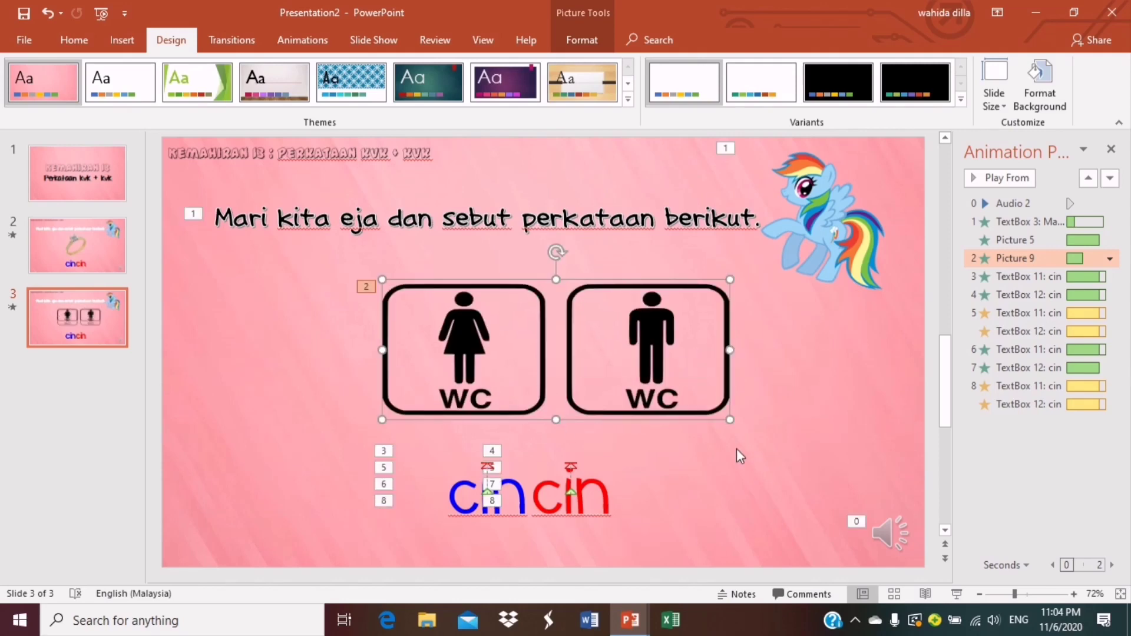
Change the blue 'cin' to 'tan' and the red 'cin' to 'das'
left_click(512, 516)
left_click(454, 499)
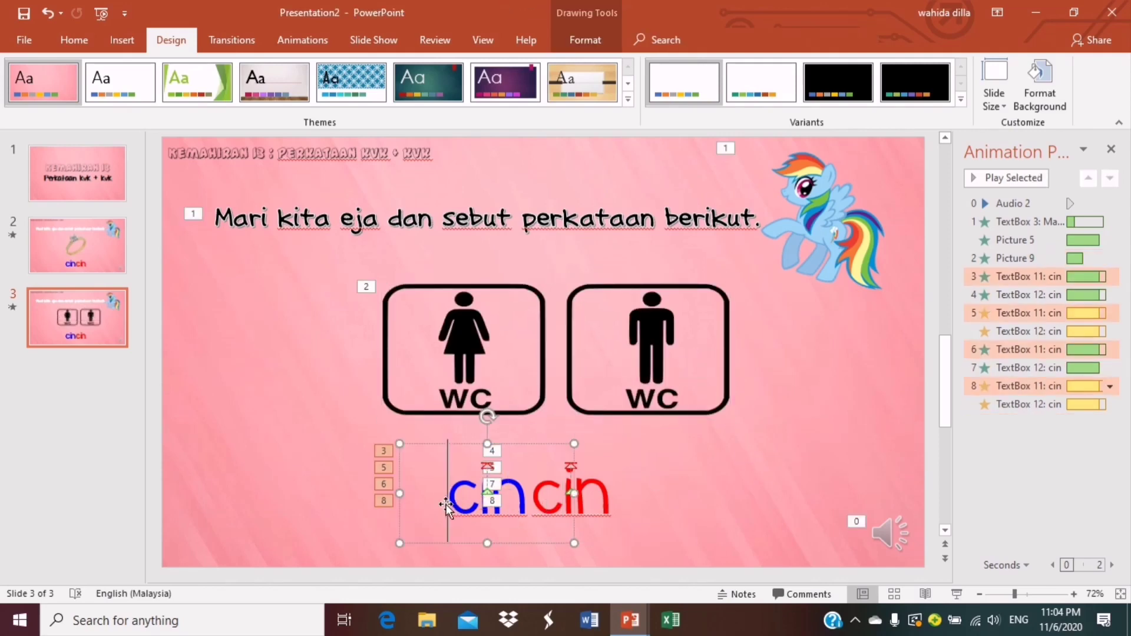
double_click(453, 500)
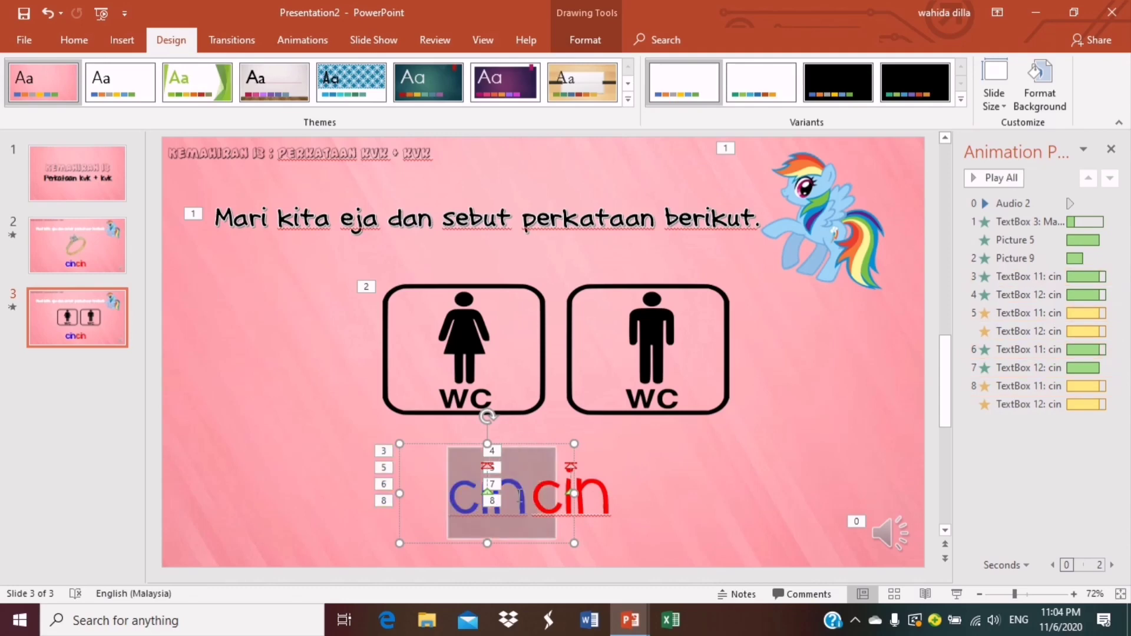
type("tan")
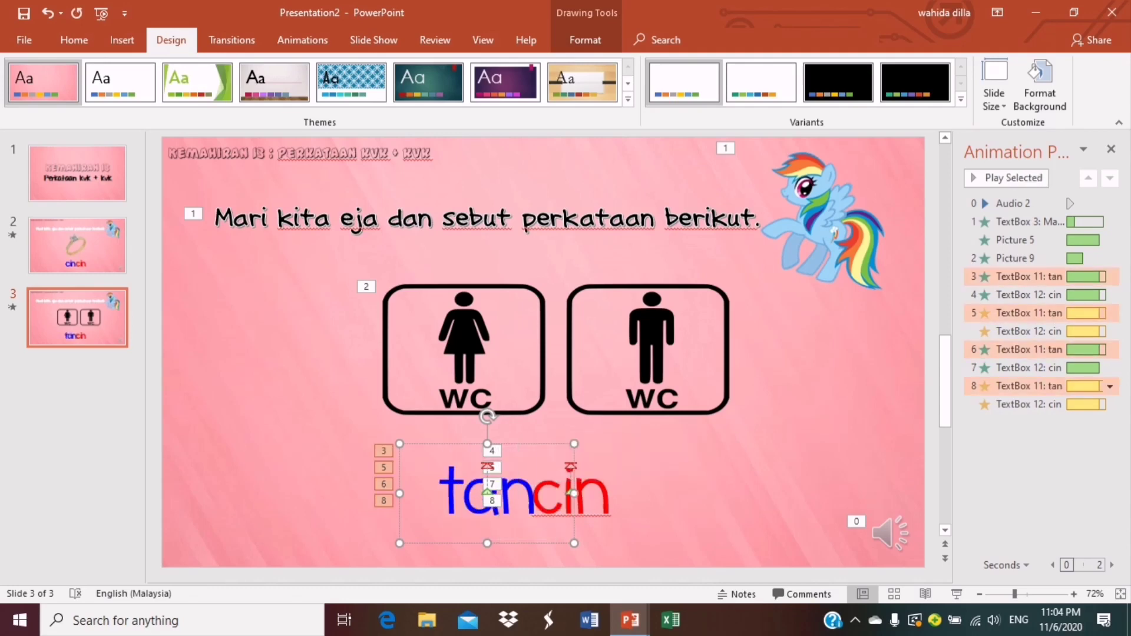
left_click(590, 498)
double_click(554, 494)
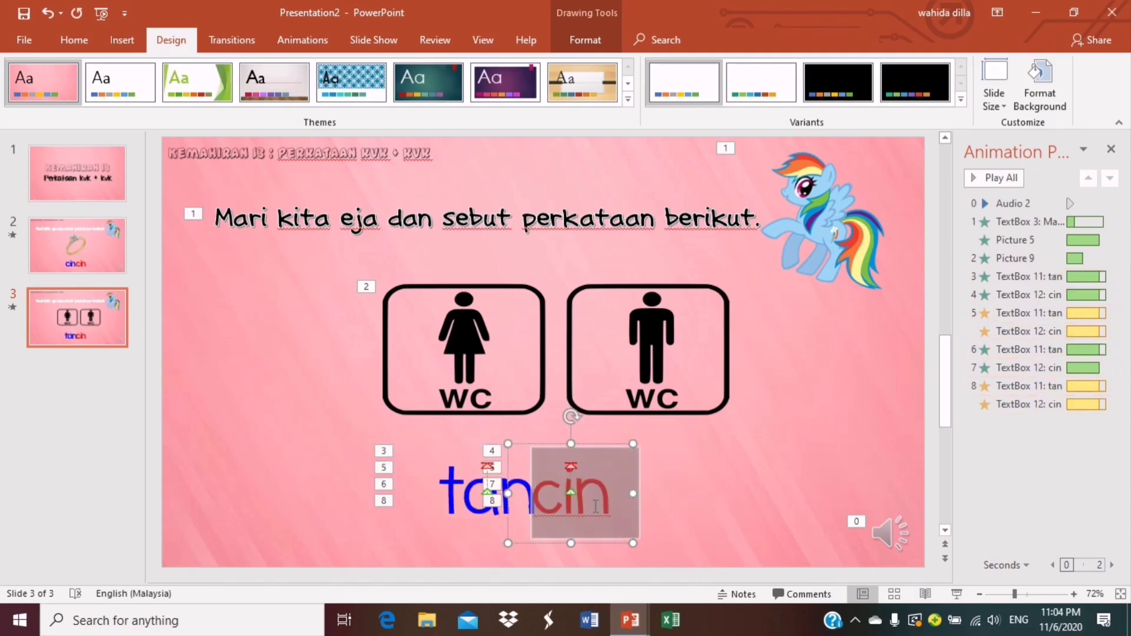
type("das")
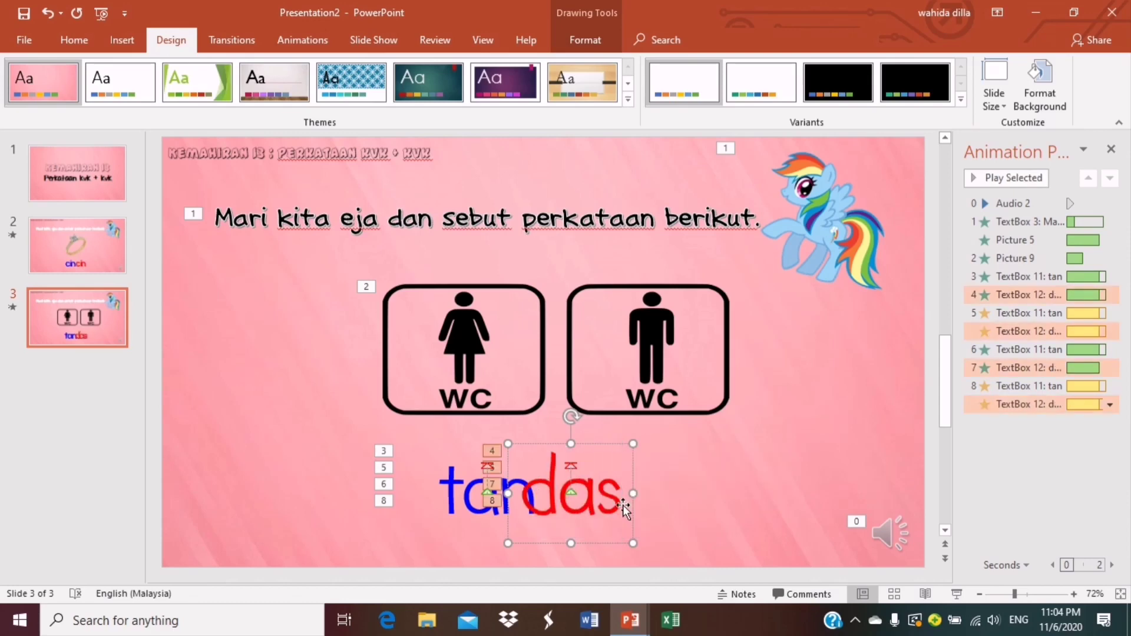
Nudge the red 'das' text box right so it sits just after 'tan'
left_click(672, 500)
left_click(607, 495)
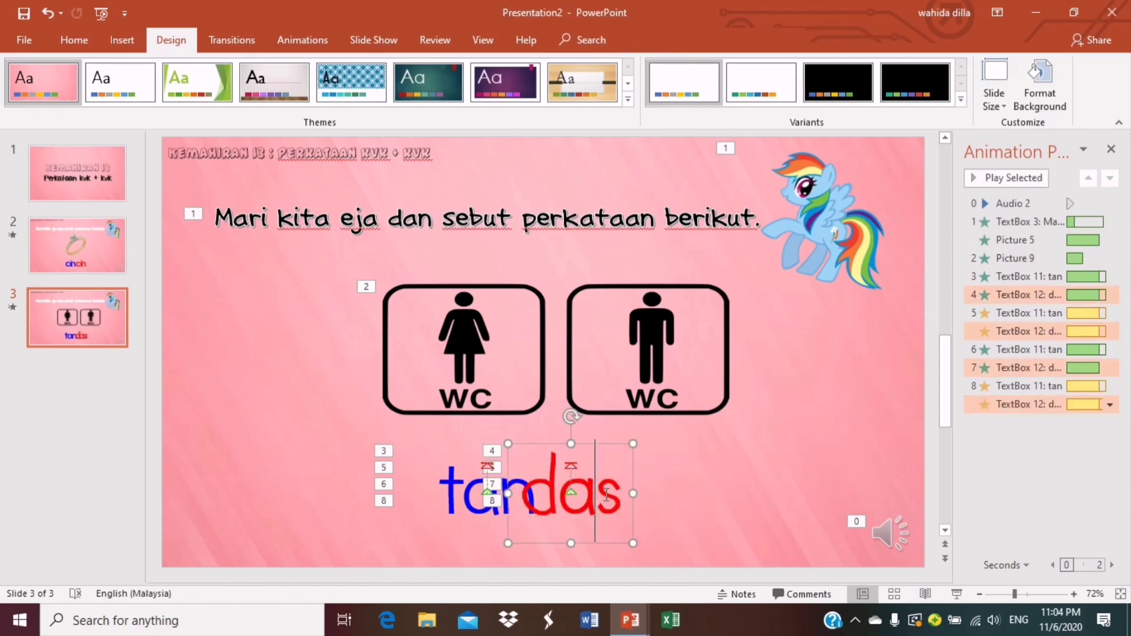
left_click(634, 461)
key("Right")
key("Right")
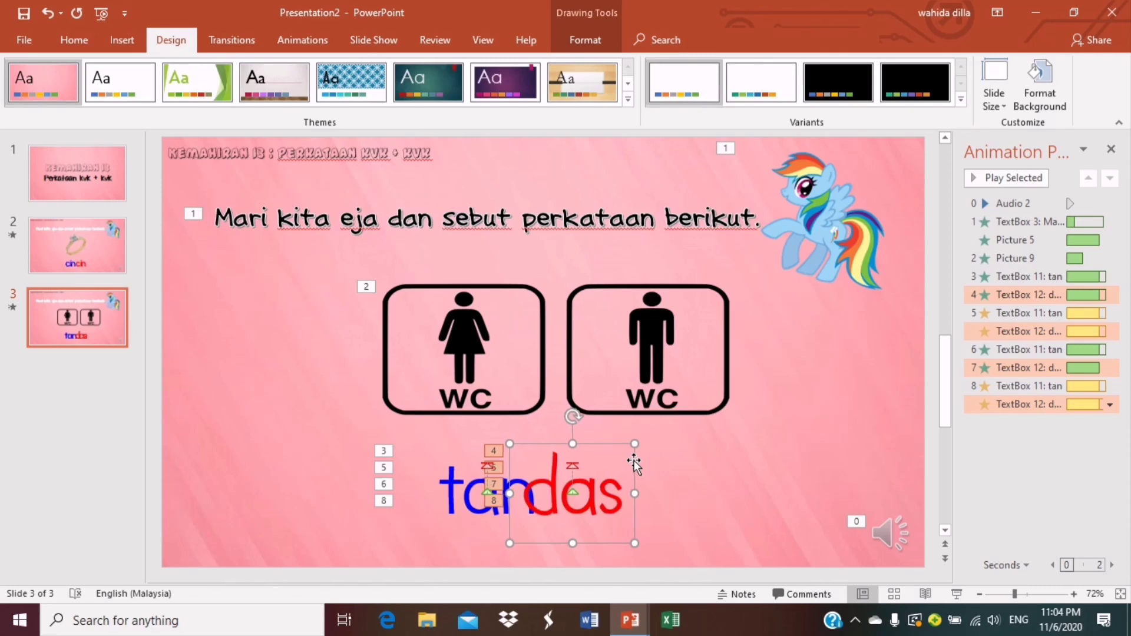
key("Right")
key("Right")
key("Right")
key("Right")
key("Right")
key("Right")
key("Right")
key("Right")
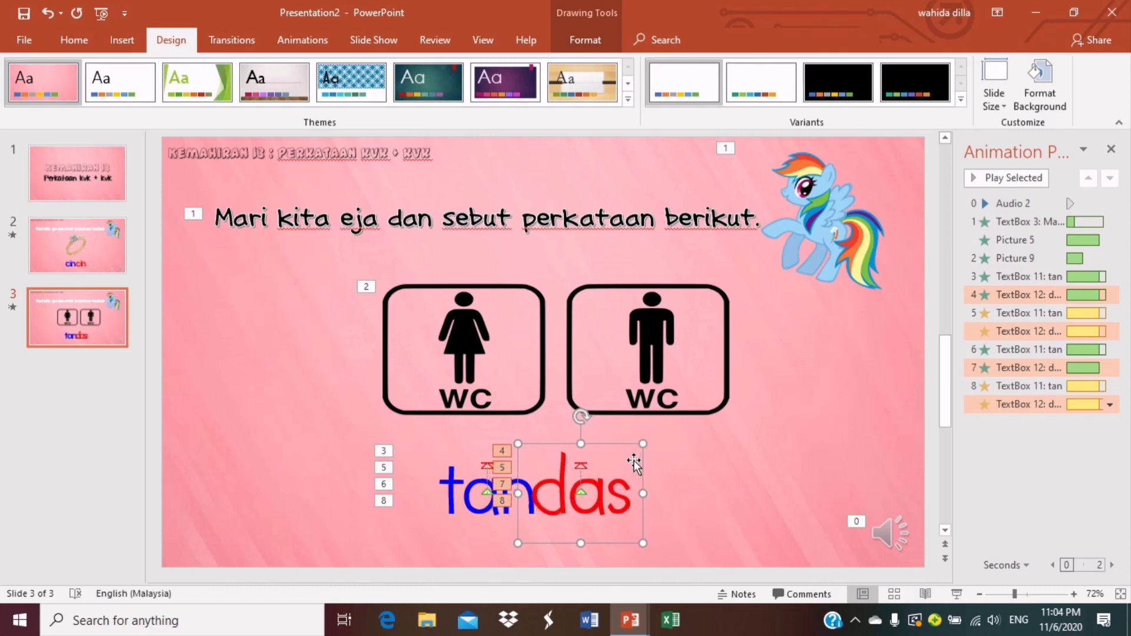
key("Right")
key("Right")
key("Right")
key("Left")
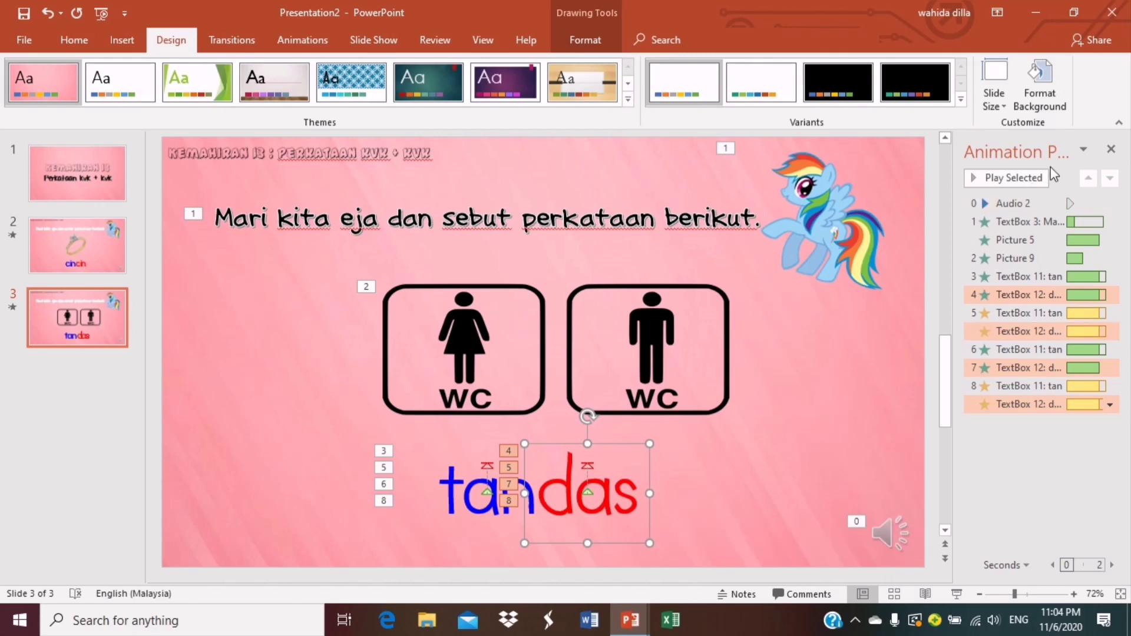
Remove the Audio 2 animation and delete the speaker icon from slide 3
left_click(1041, 206)
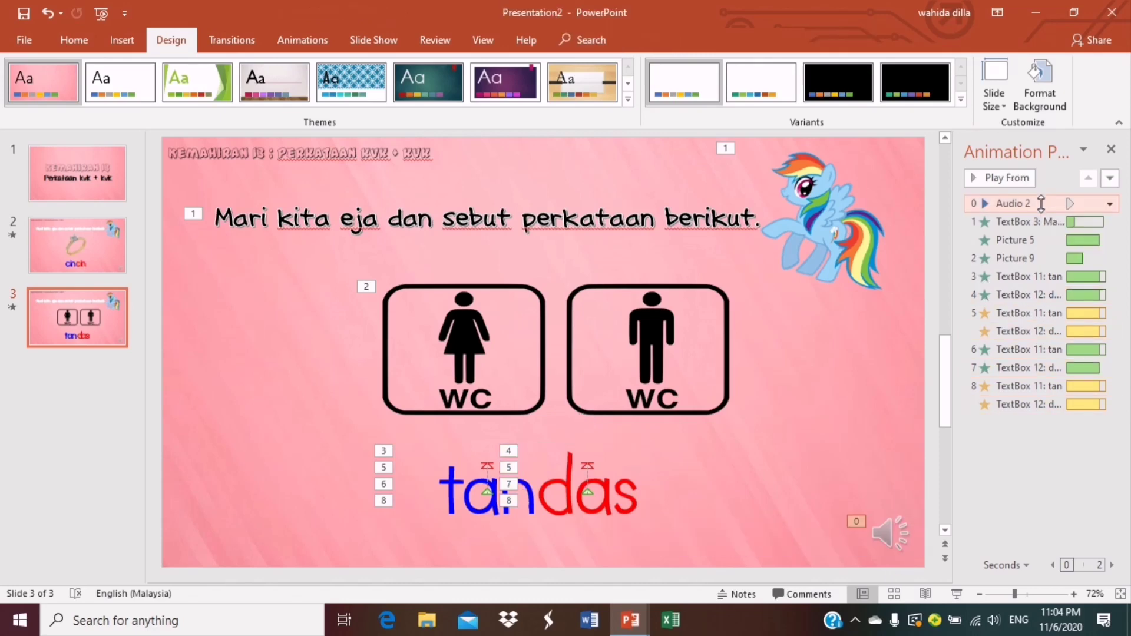
key("Delete")
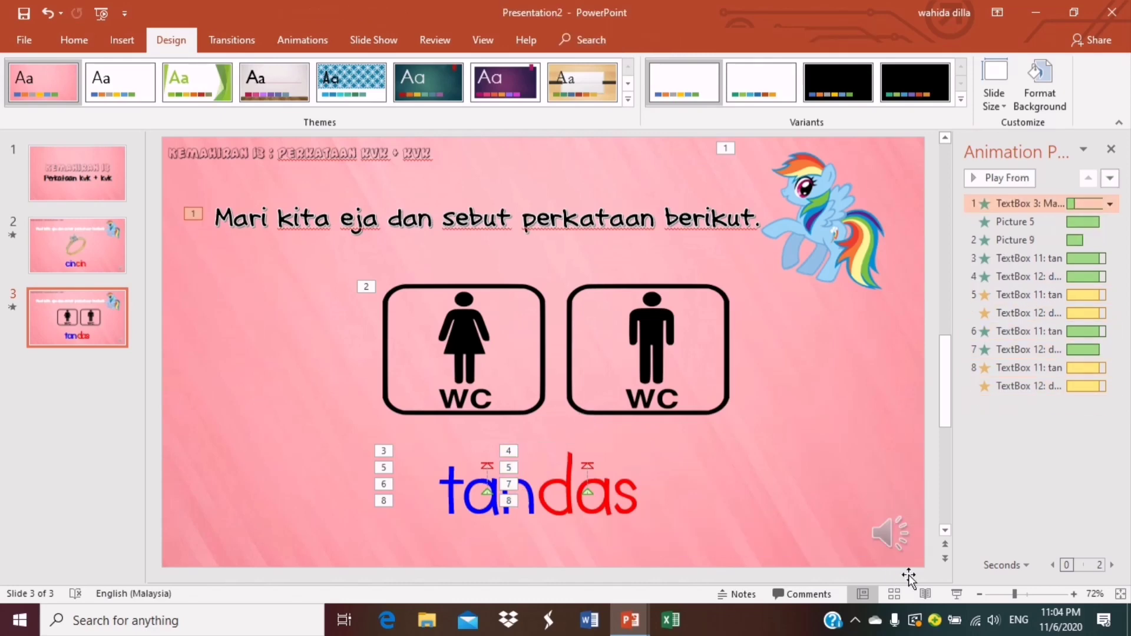
left_click(890, 533)
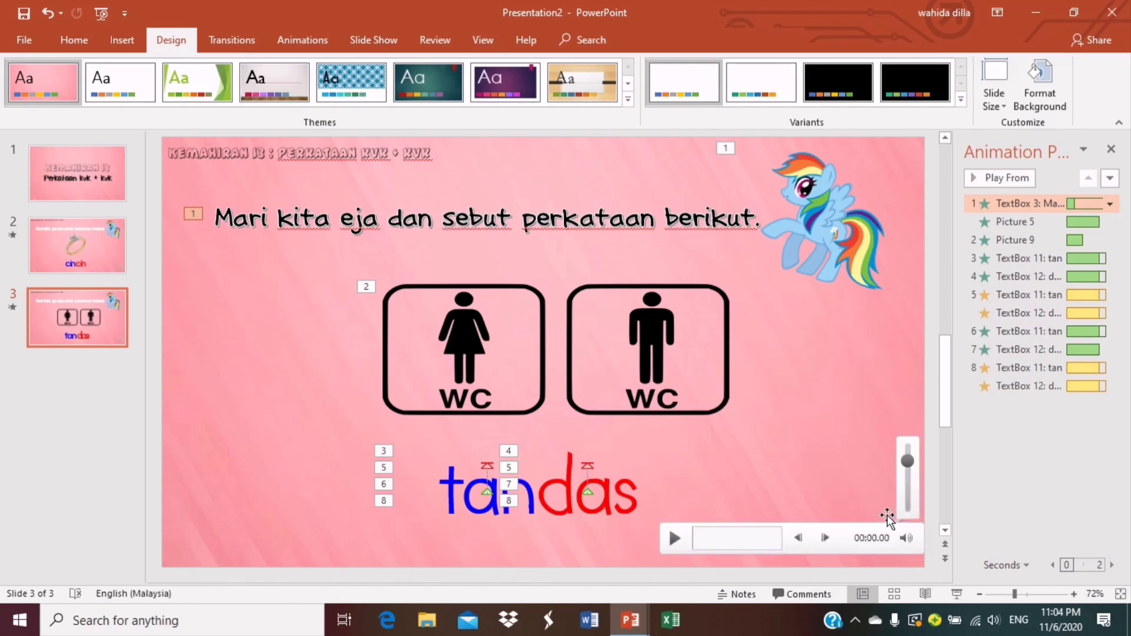
left_click(884, 518)
key("Delete")
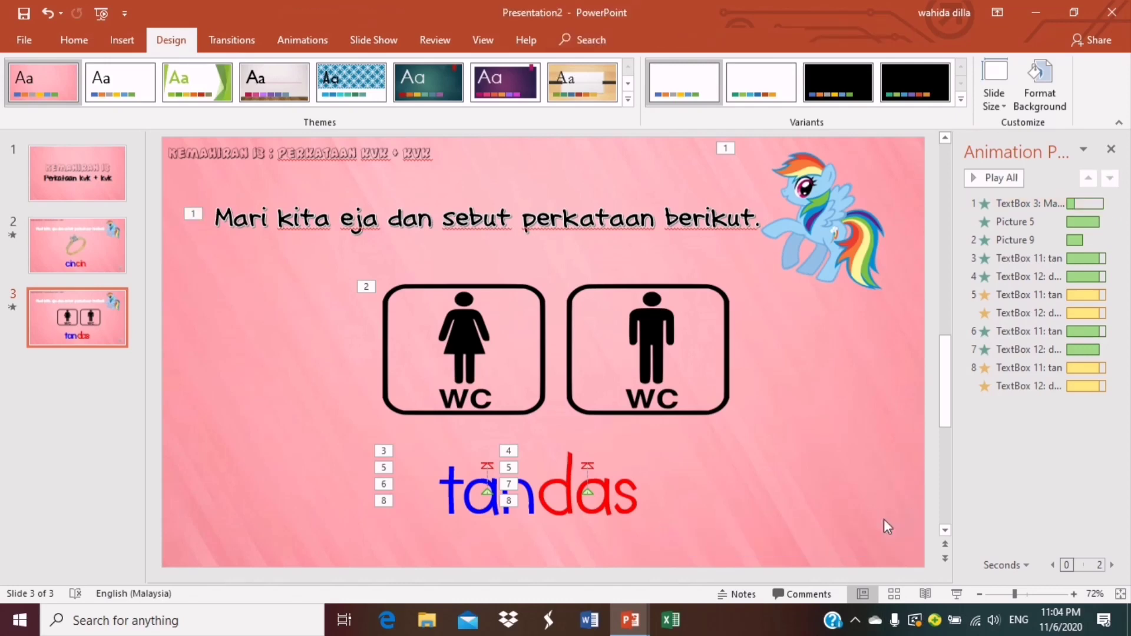
Delete the audio clip's speaker icon on the cincin slide 2
left_click(89, 234)
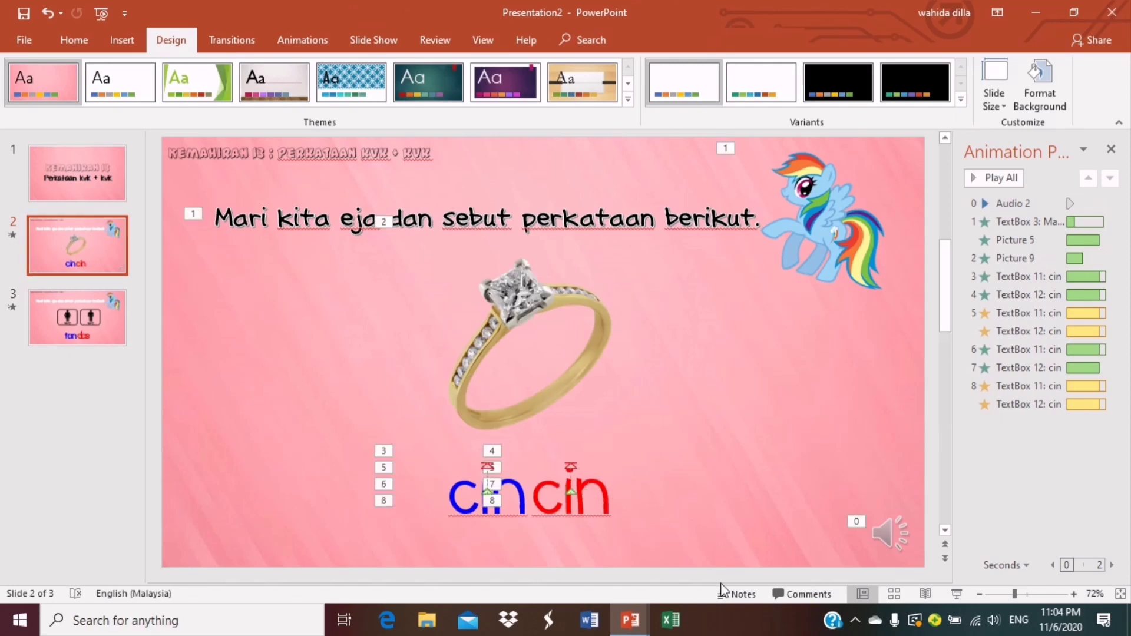
left_click(897, 539)
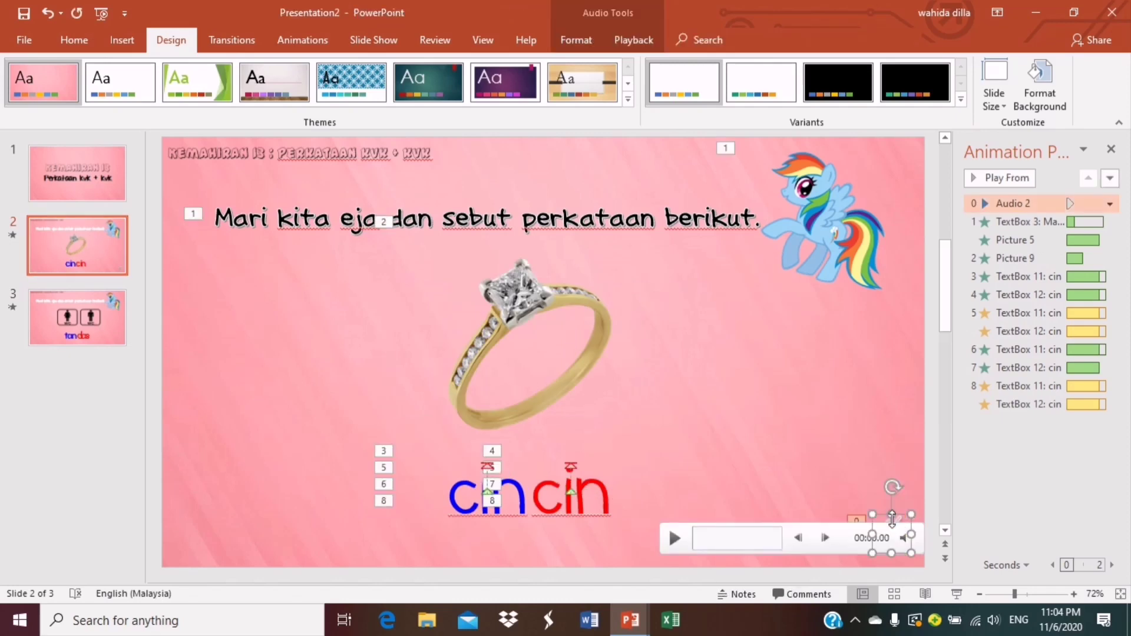
key("Delete")
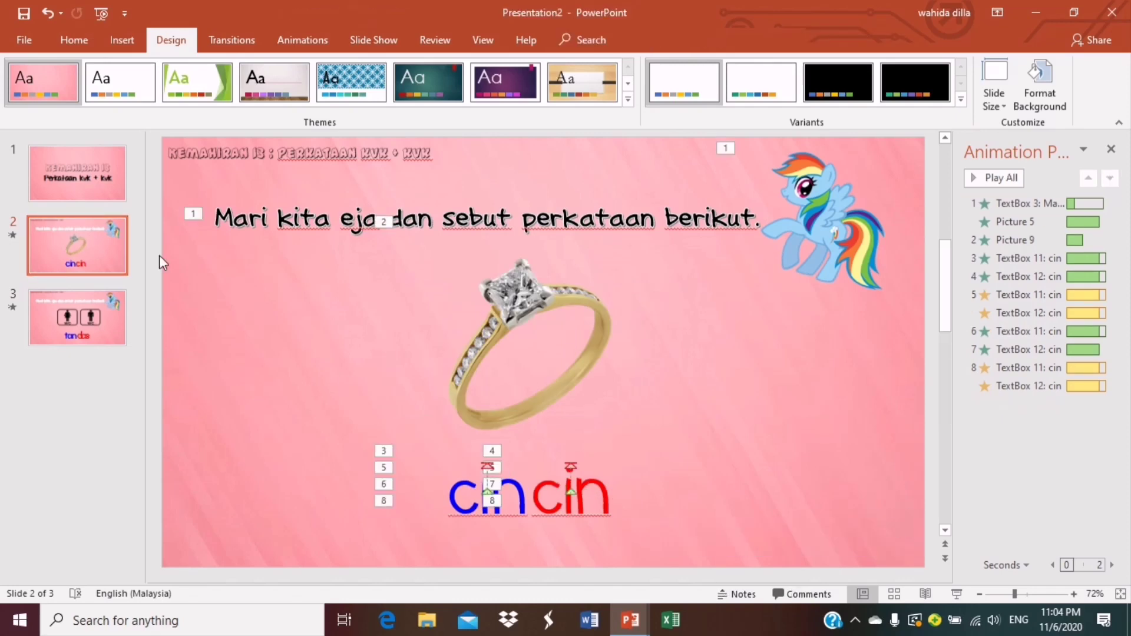
Return to the tandas slide 3 and place the insertion point below its thumbnail
left_click(82, 186)
left_click(81, 254)
left_click(76, 316)
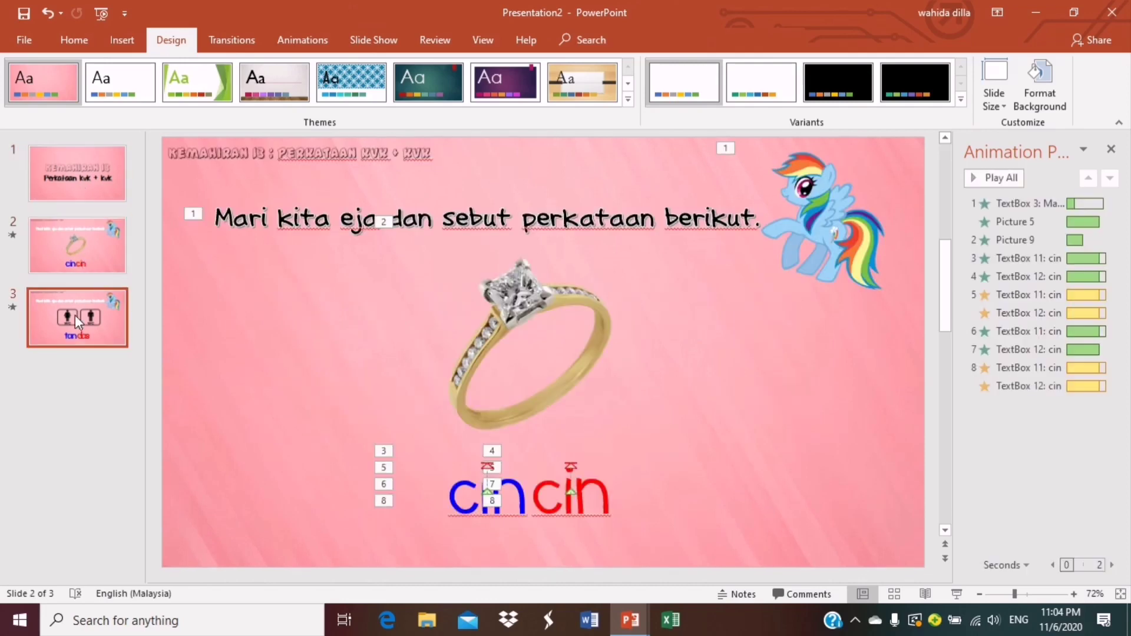
left_click(55, 268)
left_click(58, 317)
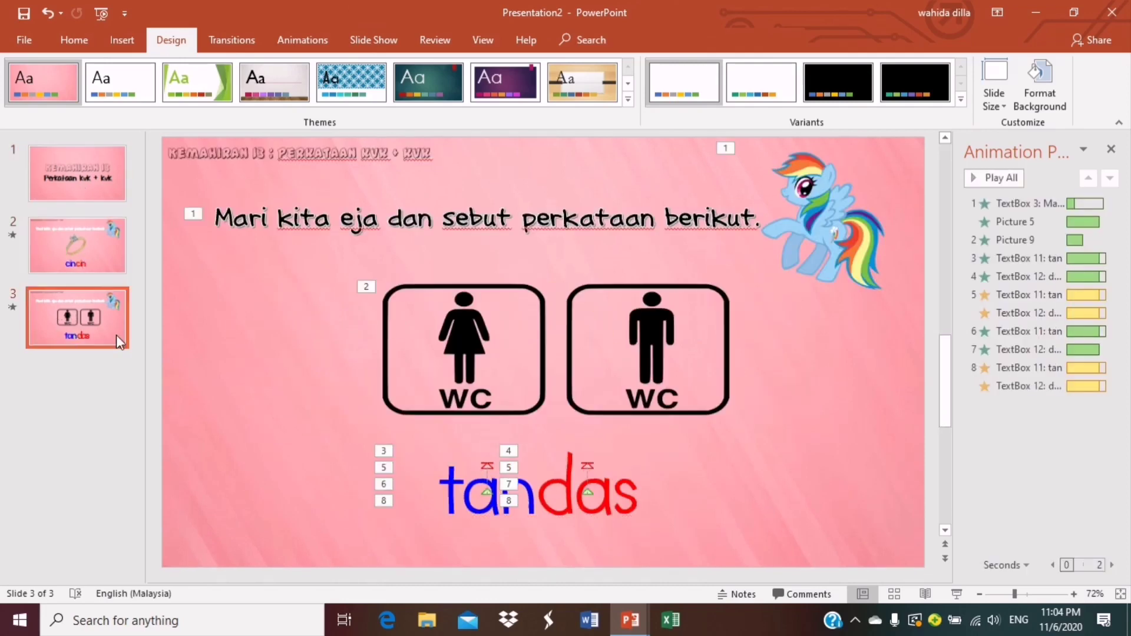
left_click(89, 376)
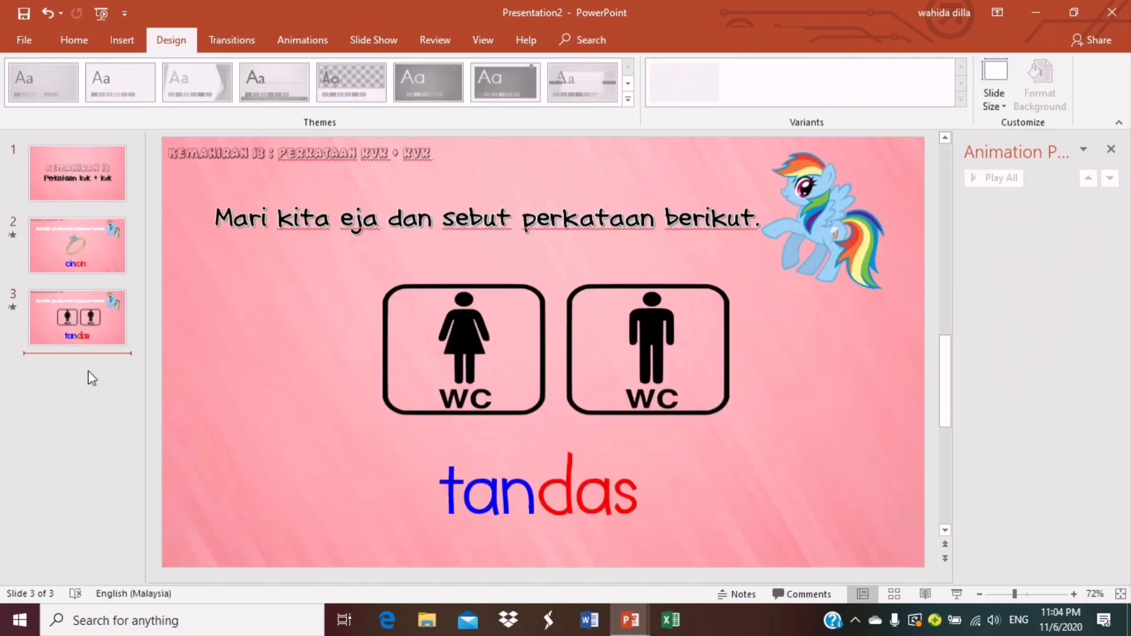
Paste the copied cincin slide after slide 3 and again after slide 4, giving five slides
right_click(91, 378)
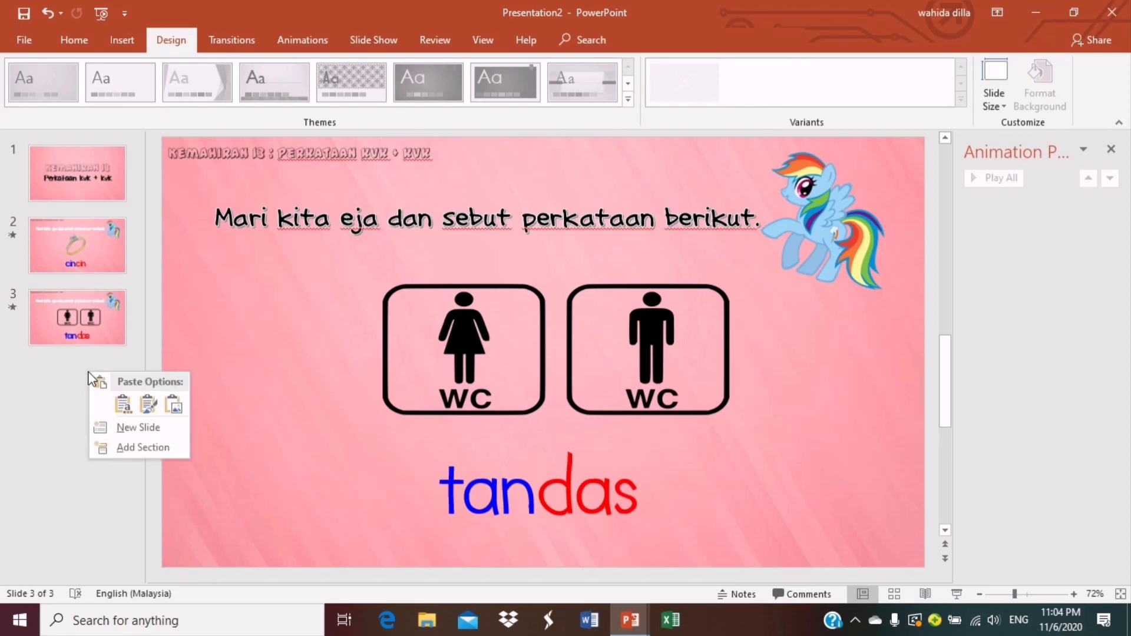
left_click(122, 404)
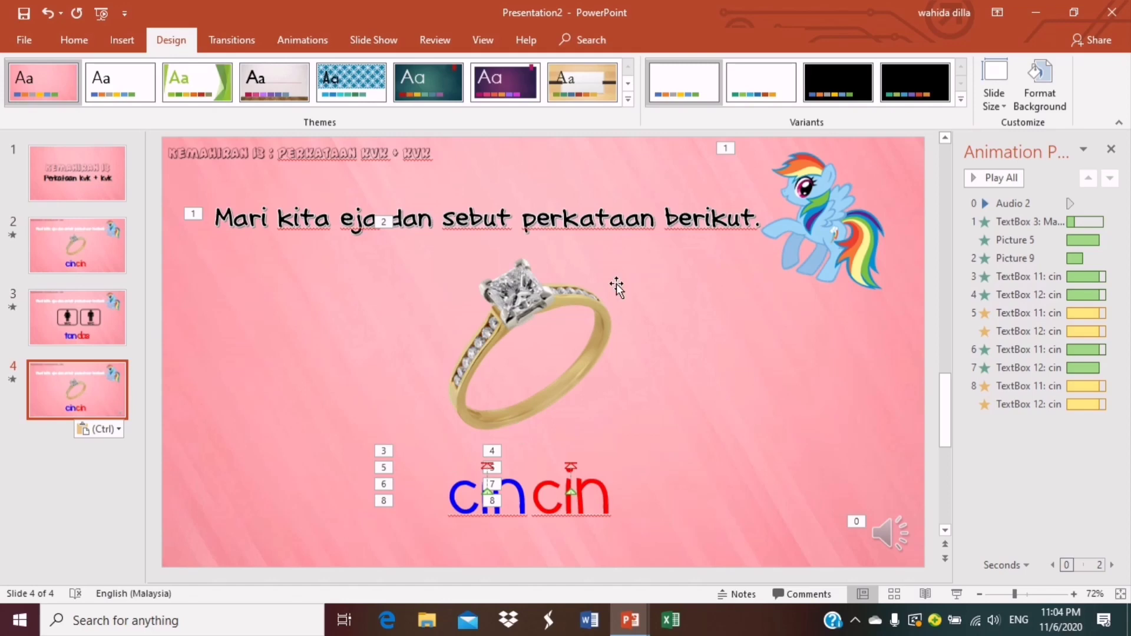
left_click(81, 469)
right_click(83, 463)
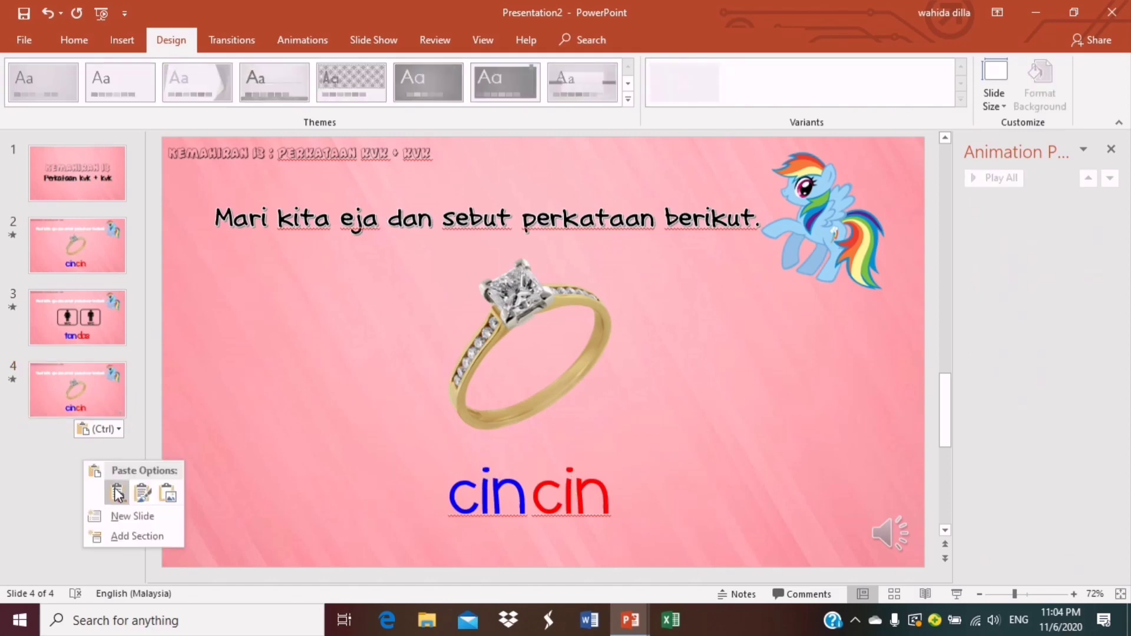
left_click(117, 493)
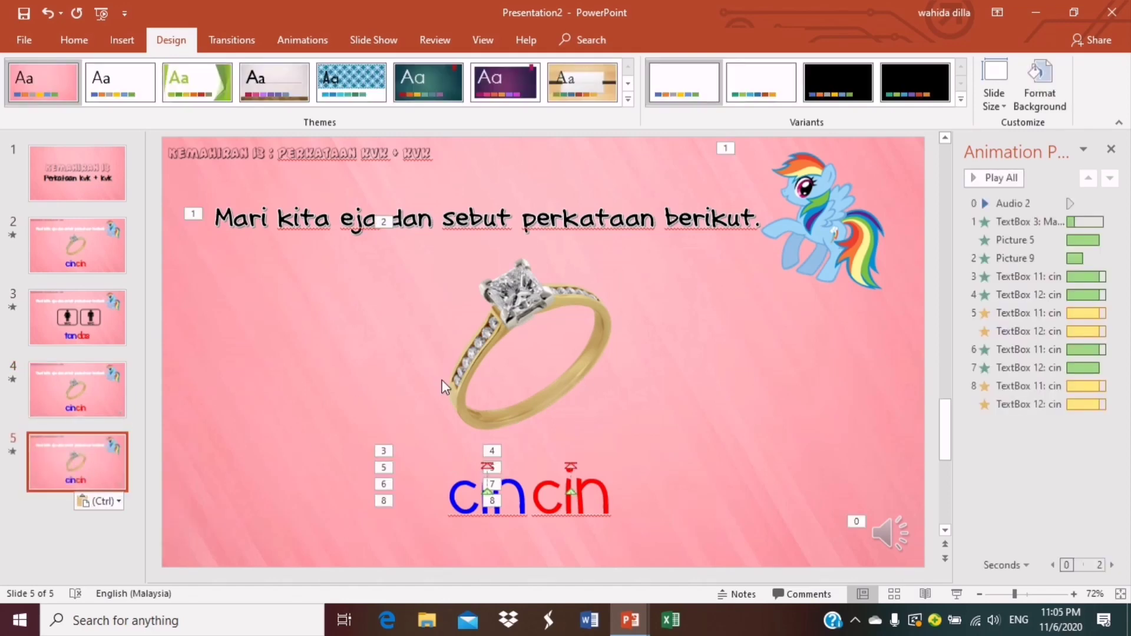
left_click(501, 376)
Replace the ring picture through Online Pictures, first searching for 'rambut png'
right_click(501, 376)
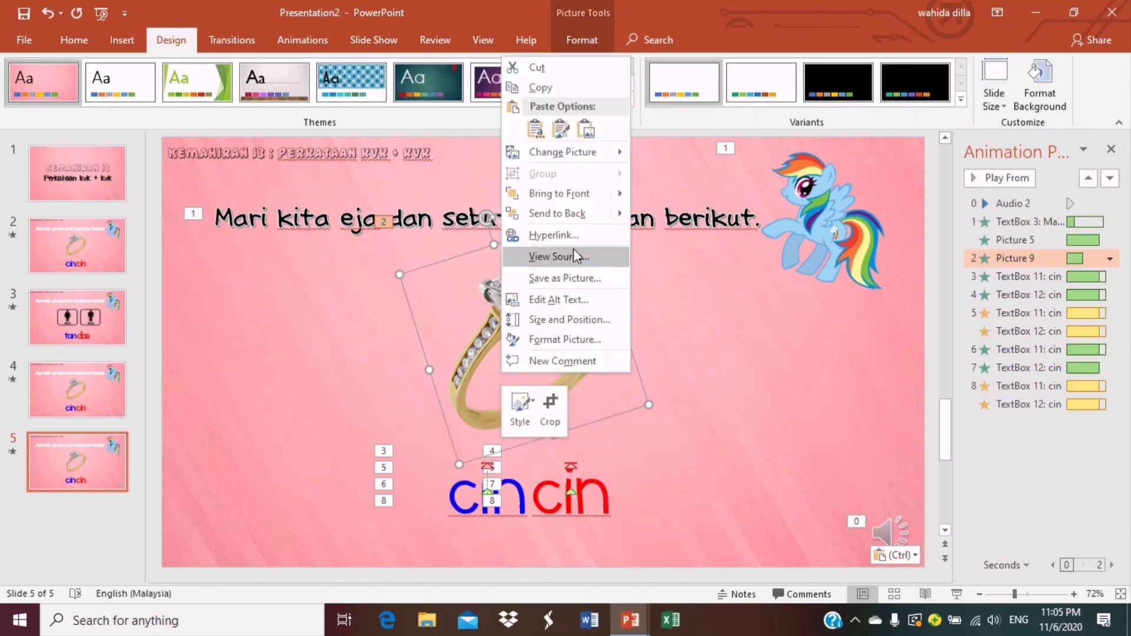
mouse_move(562, 152)
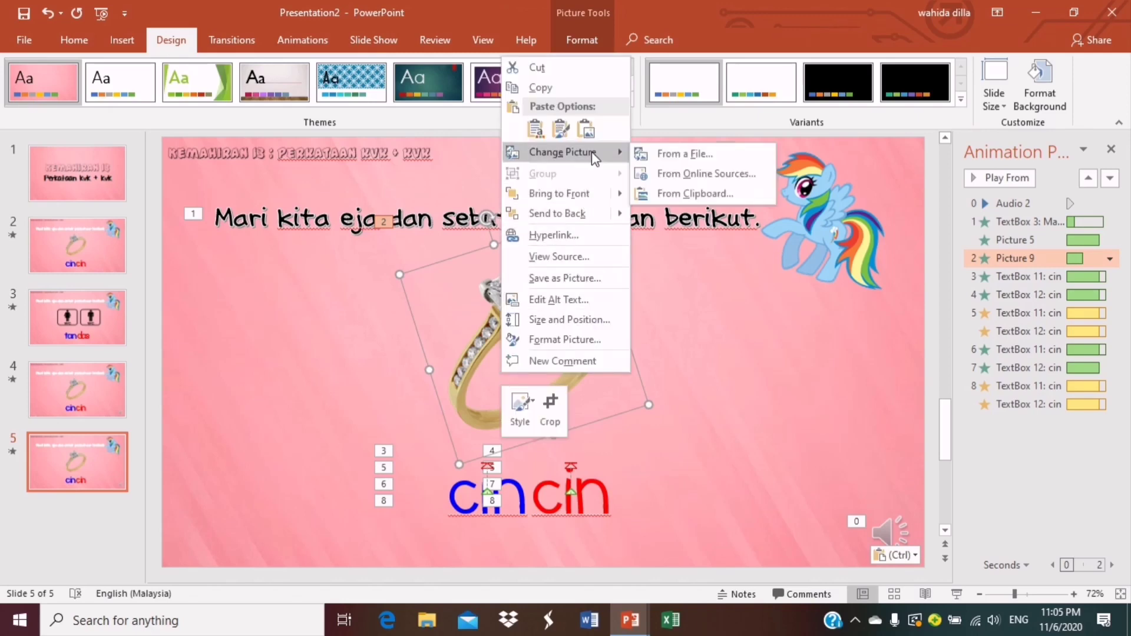
left_click(680, 175)
type("rambut png")
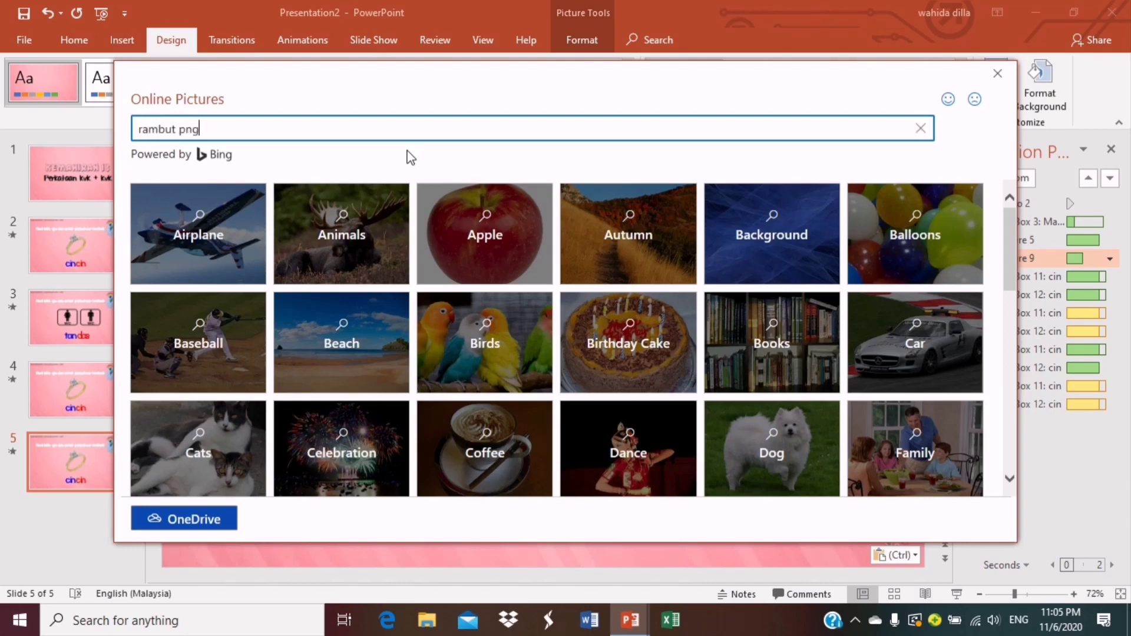
key("Return")
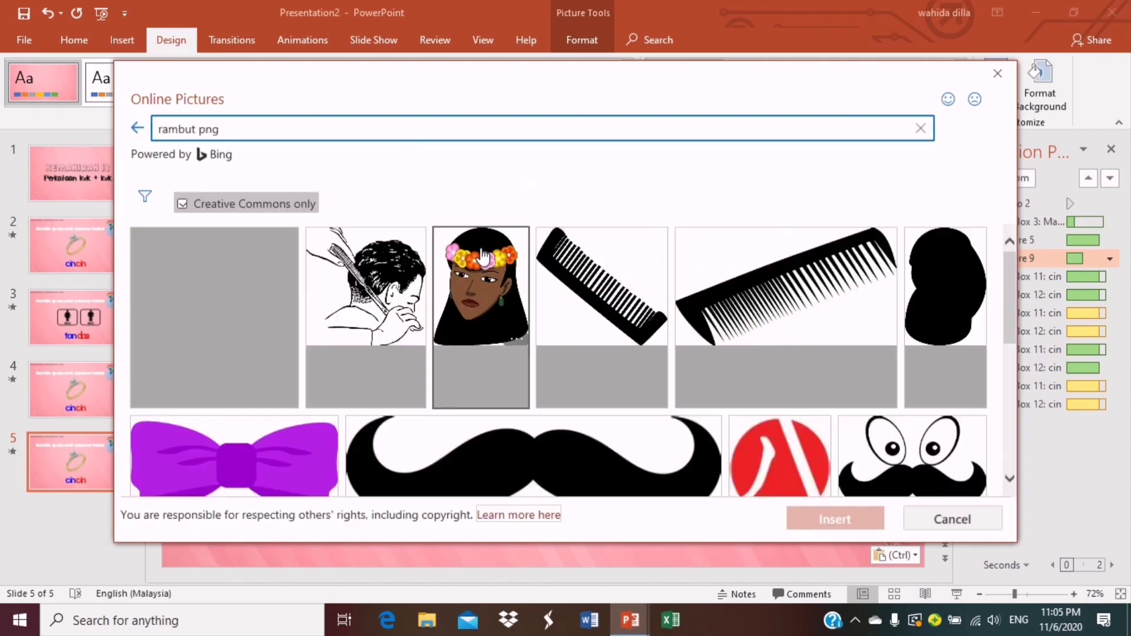
scroll(777, 330, "down", 2)
scroll(776, 330, "down", 3)
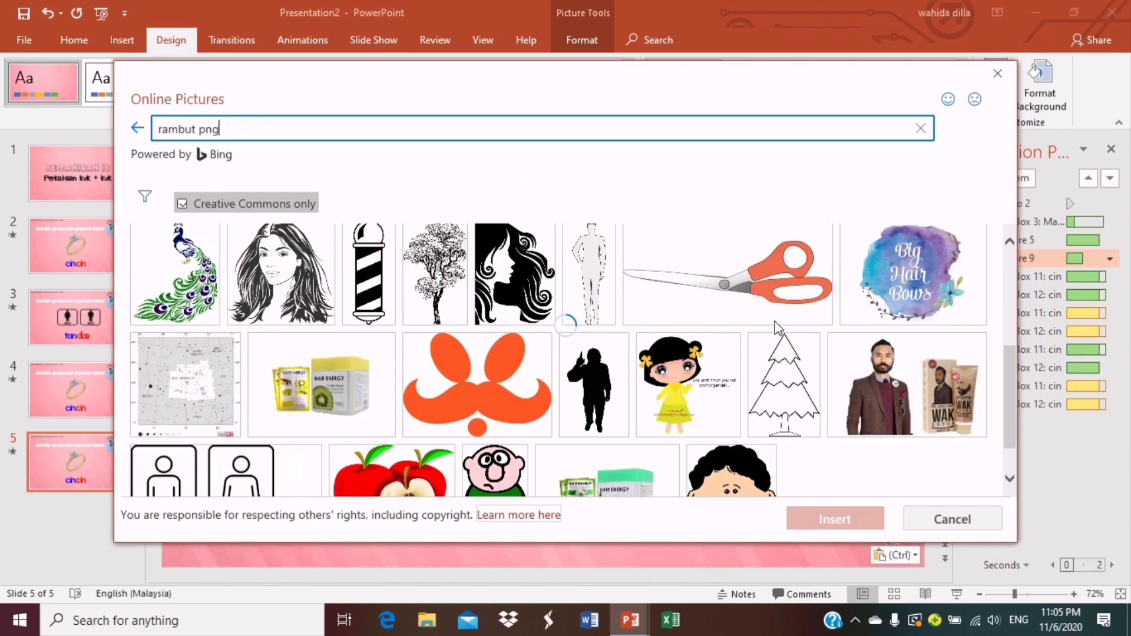
Change the search to 'hair png' and pick the long black wavy hair picture
double_click(194, 130)
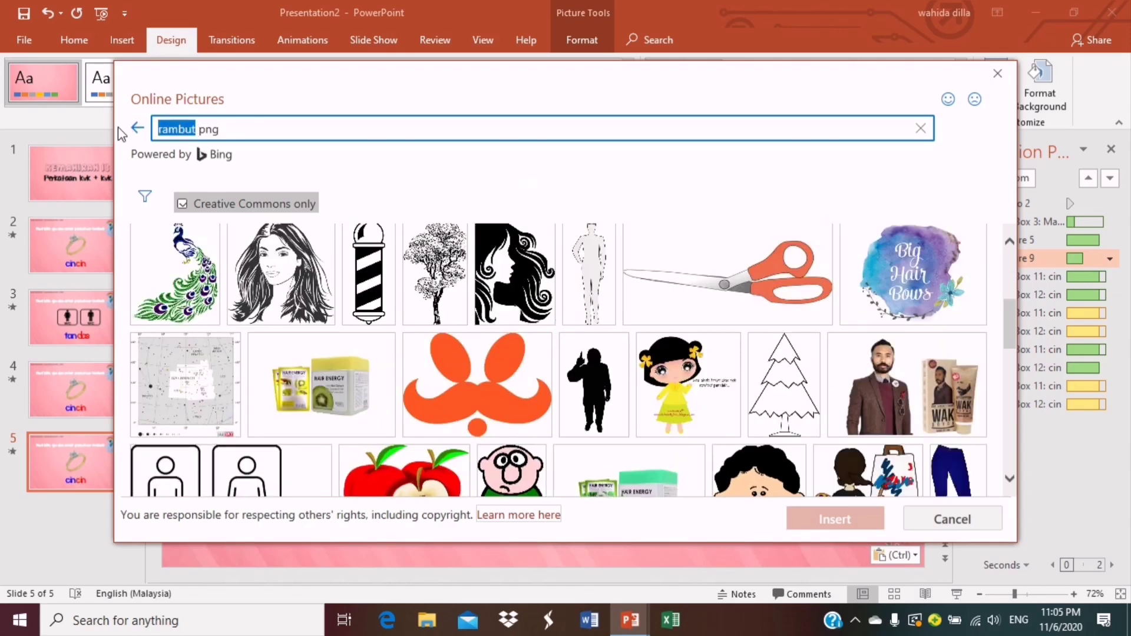
type("hair")
key("Return")
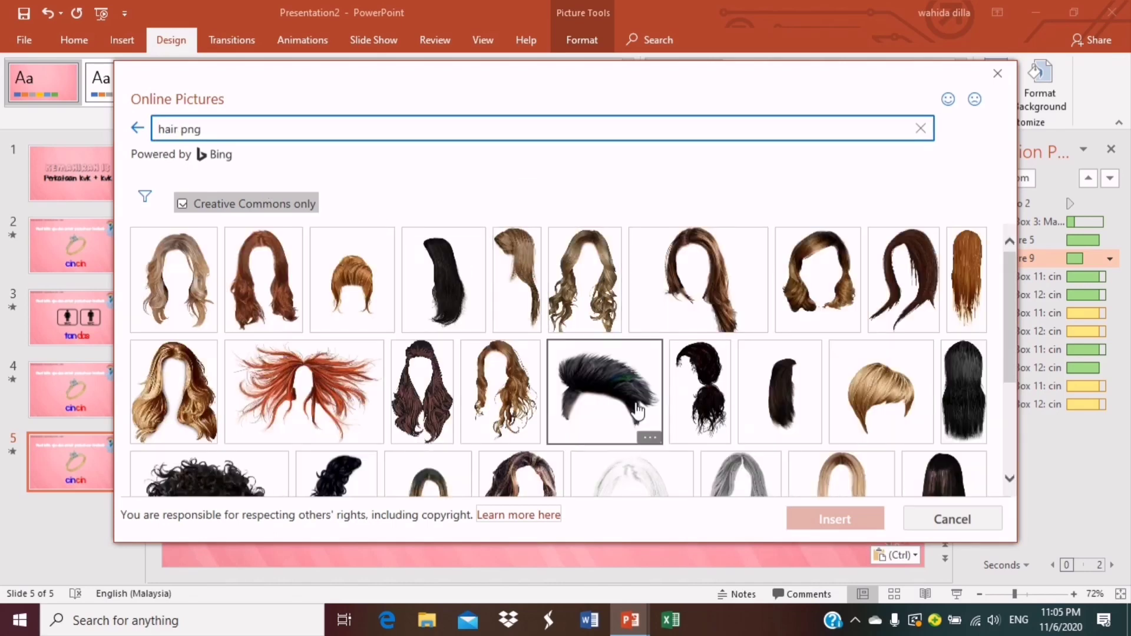
scroll(637, 411, "down", 1)
scroll(745, 411, "down", 1)
scroll(745, 411, "down", 2)
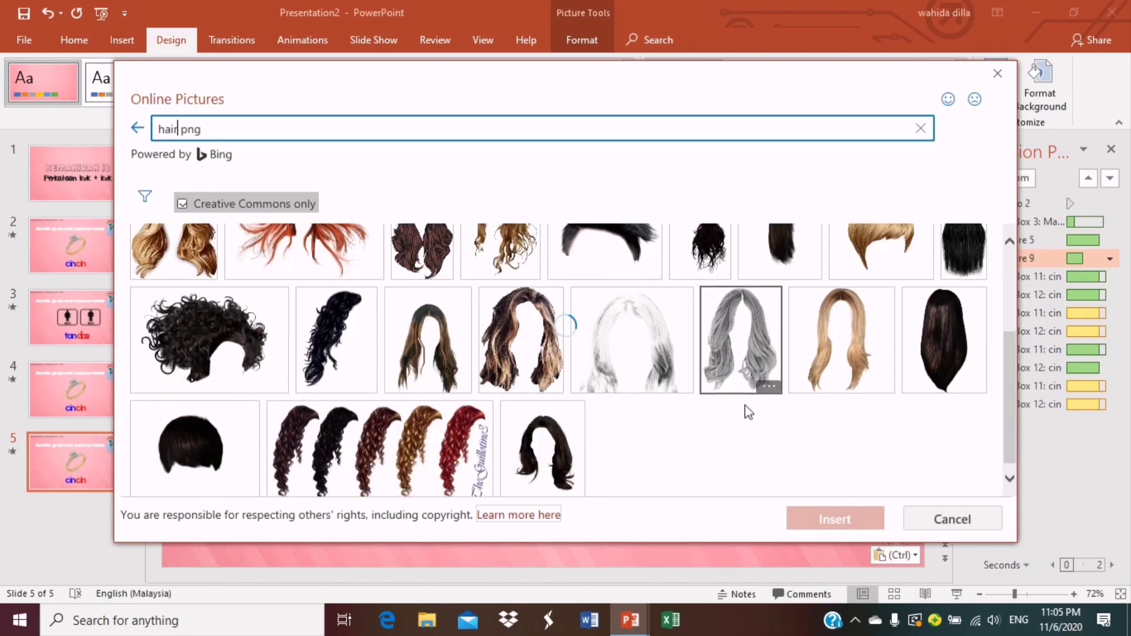
scroll(745, 410, "down", 4)
scroll(745, 411, "down", 1)
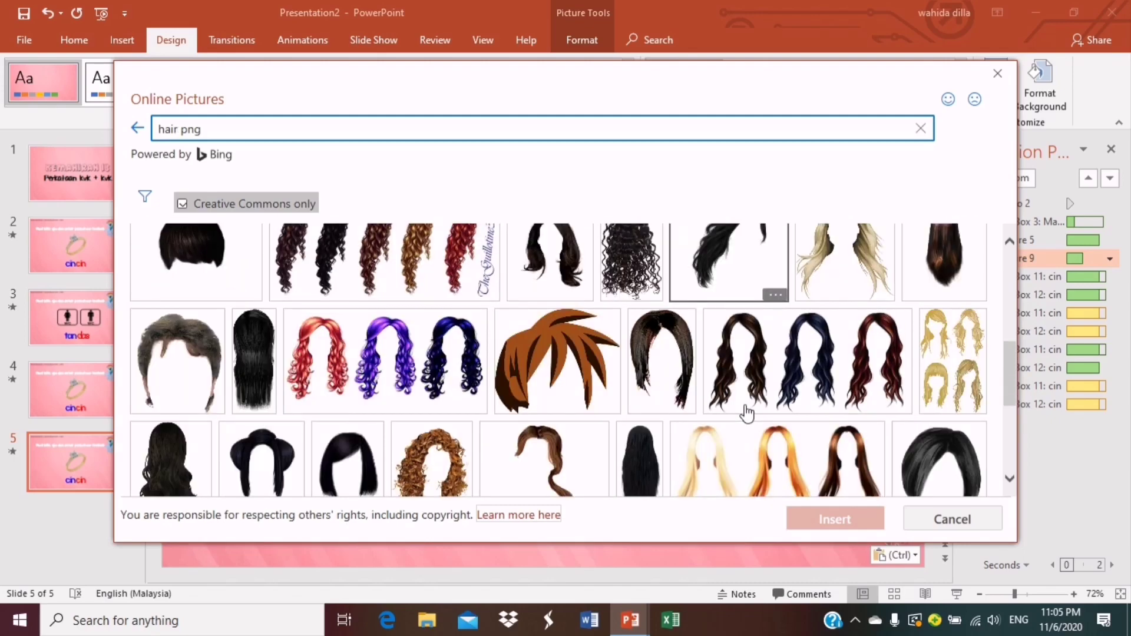
scroll(747, 411, "down", 1)
left_click(187, 453)
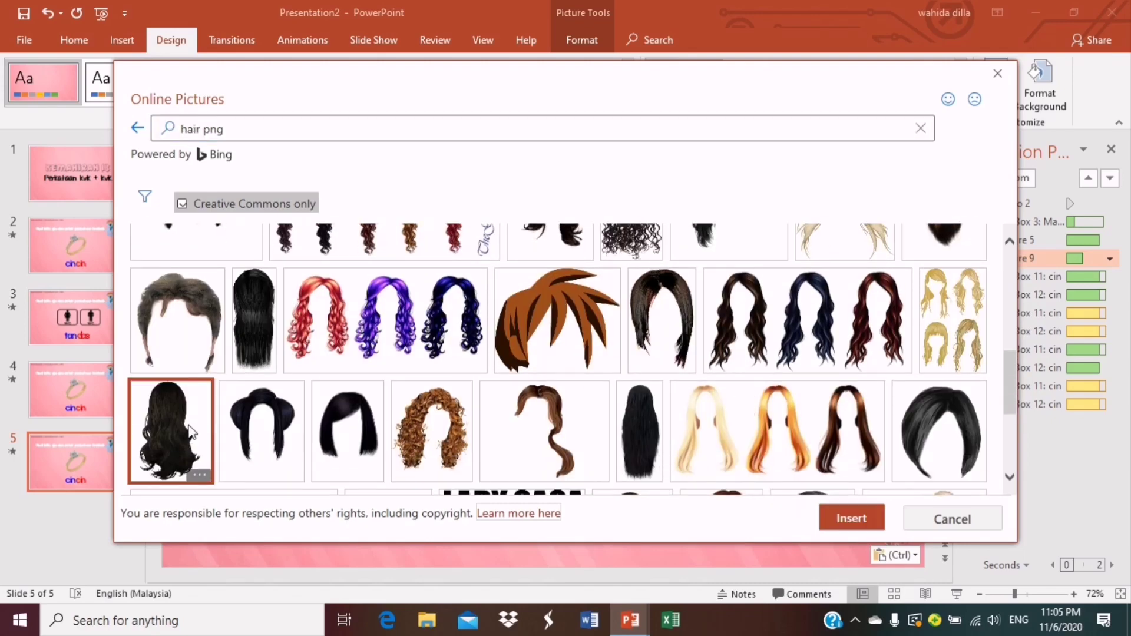
Insert the hair picture, rotate it upright, and delete its attribution caption
left_click(835, 519)
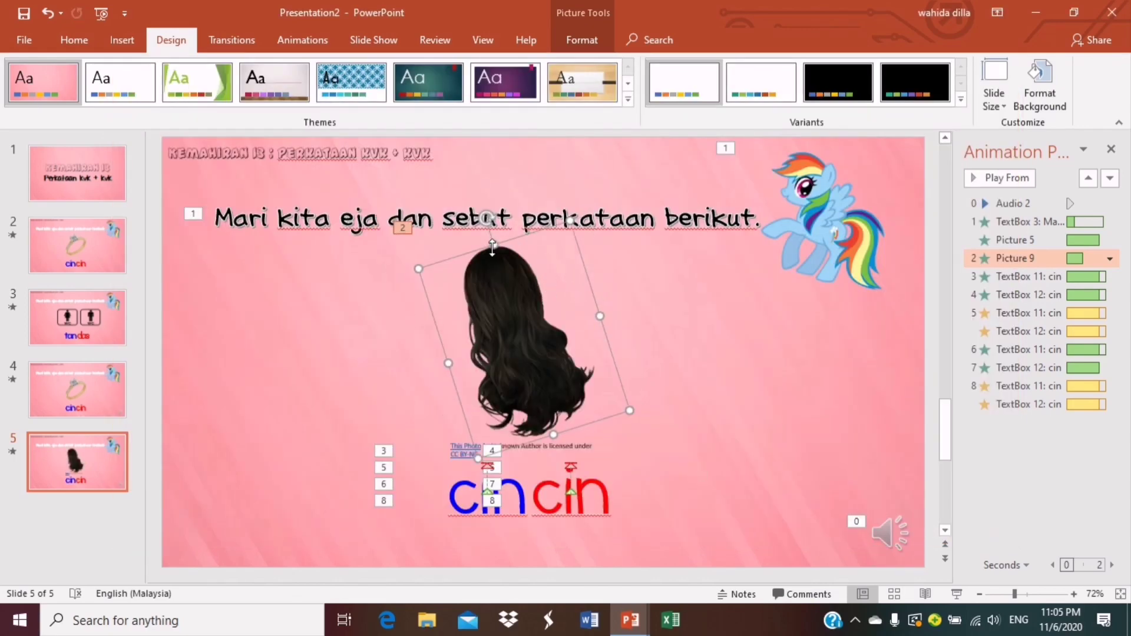
left_click_drag(486, 218, 523, 213)
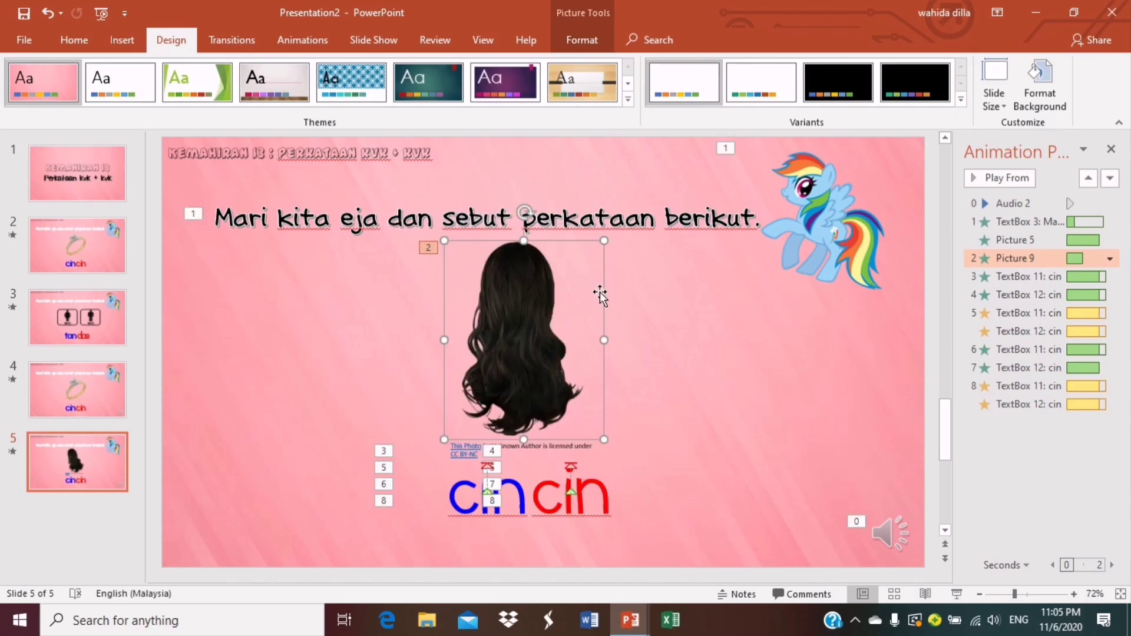
left_click(572, 451)
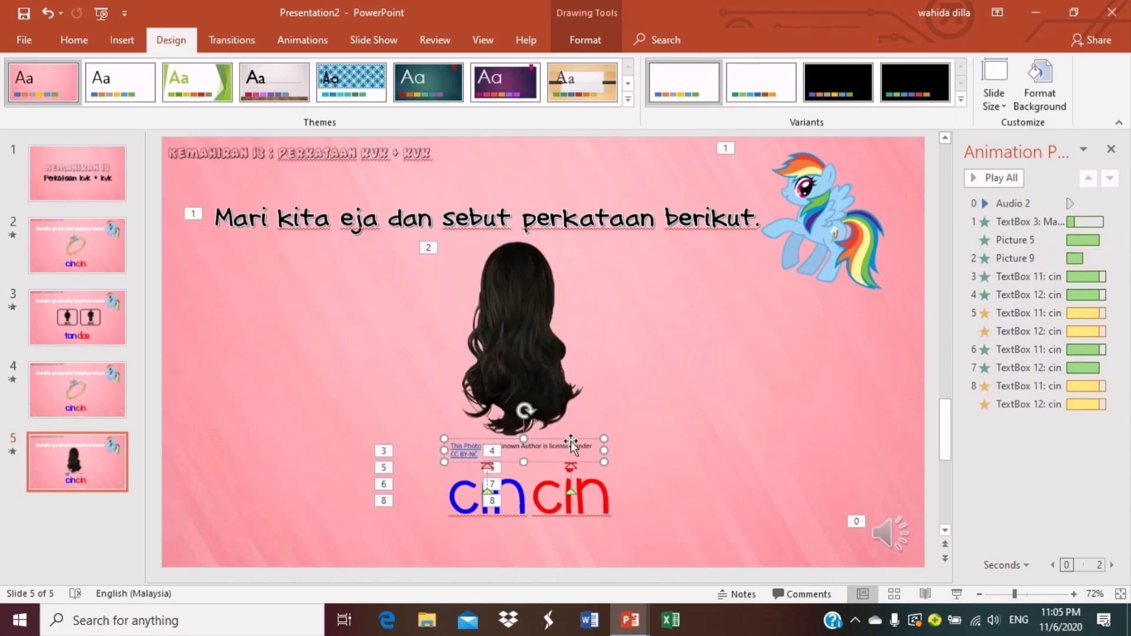
key("Delete")
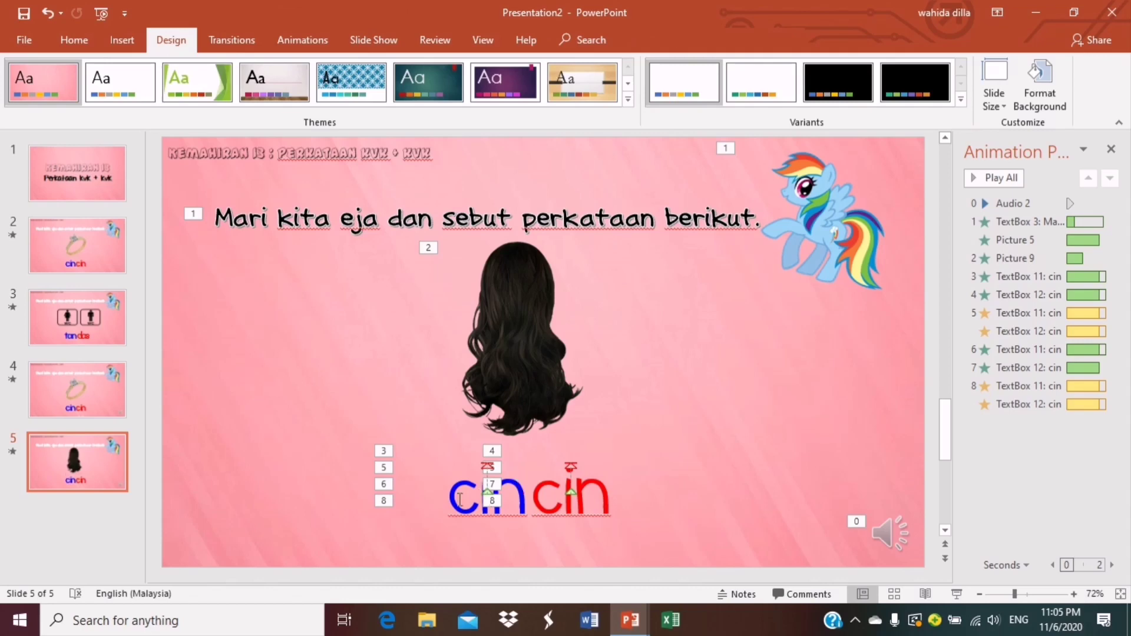
Retype the blue 'cin' as 'ram' and the red 'cin' as 'but'
left_click(481, 496)
double_click(481, 496)
type("r")
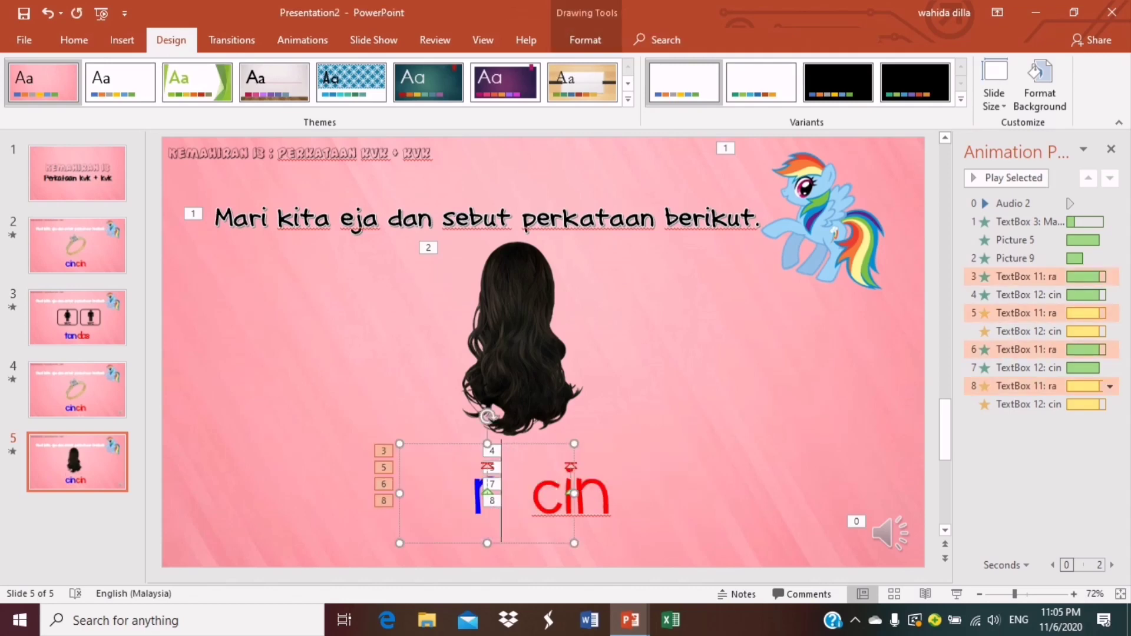
type("am")
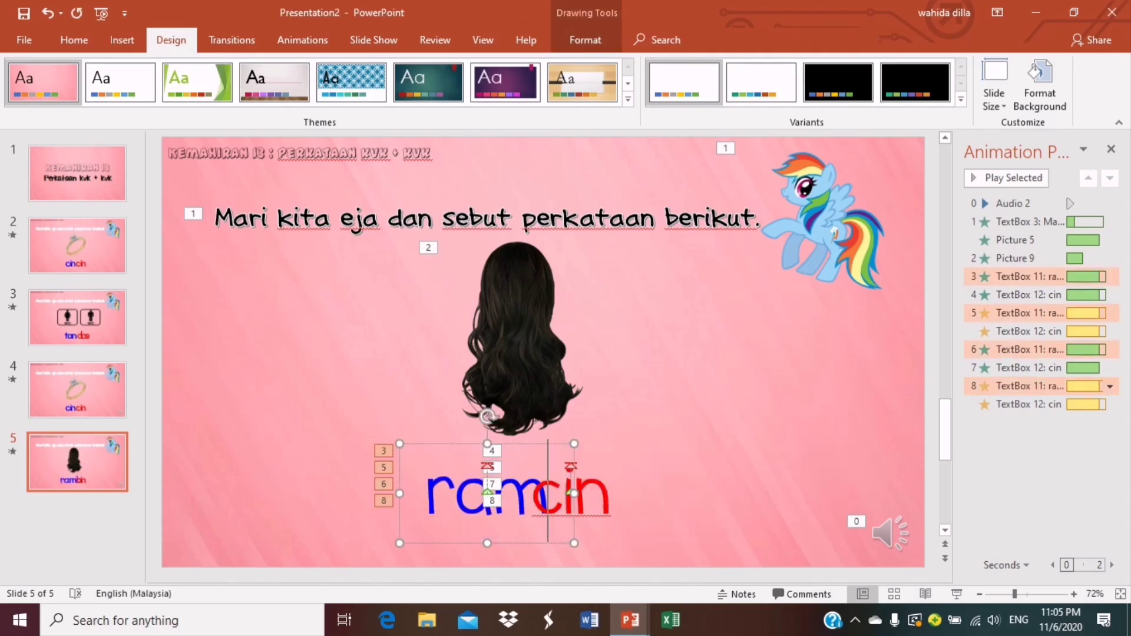
left_click(523, 487)
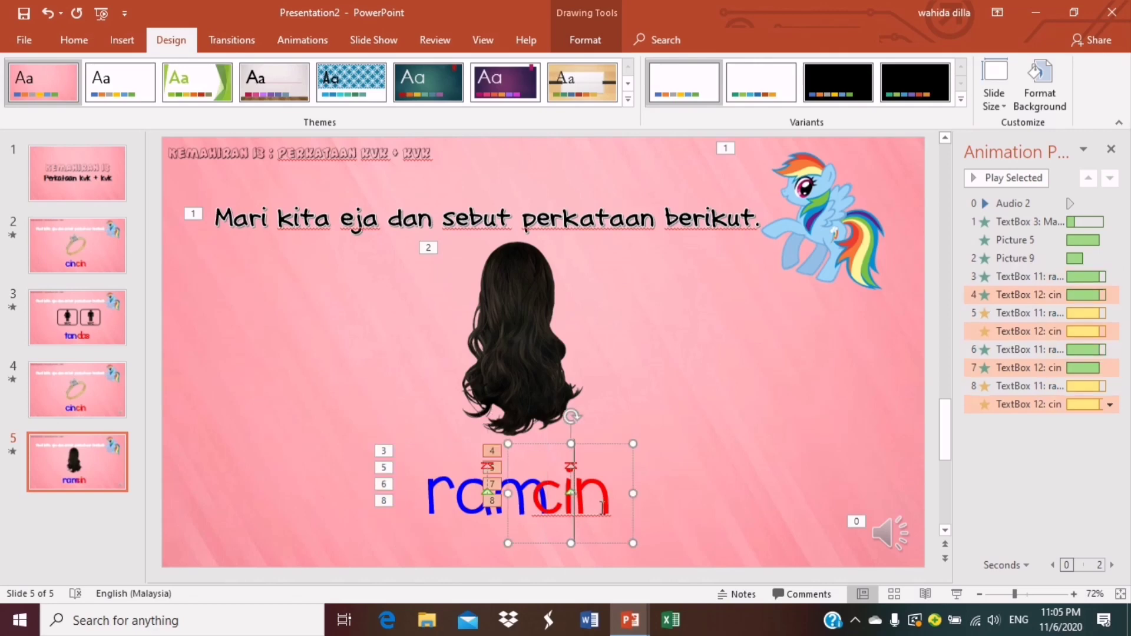
left_click_drag(532, 492, 574, 492)
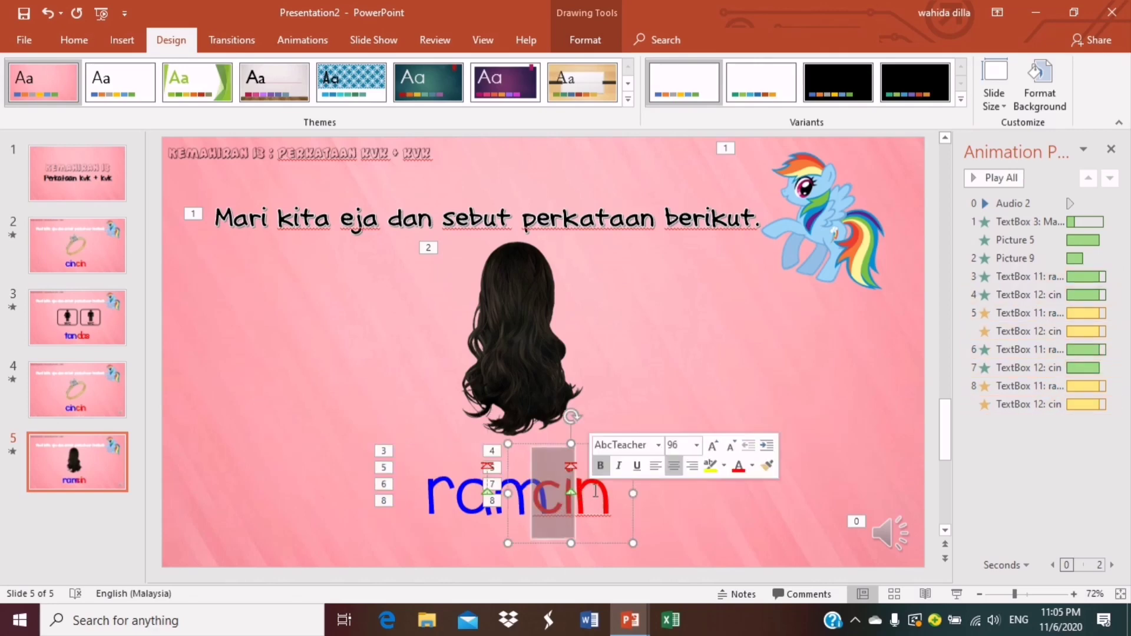
key("Left")
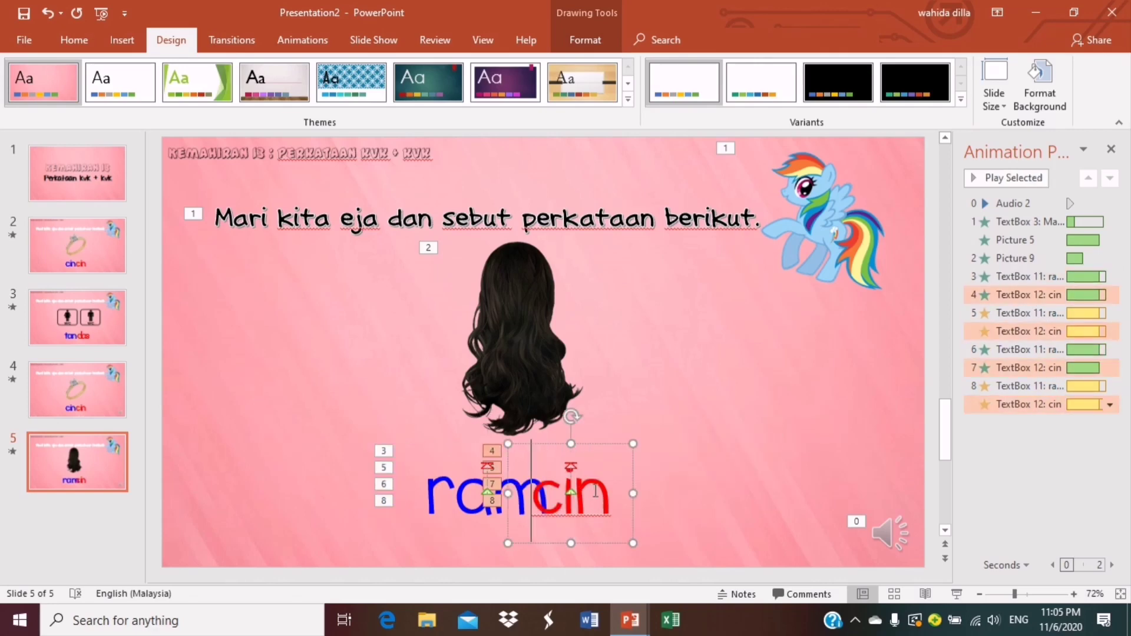
left_click_drag(533, 505, 610, 518)
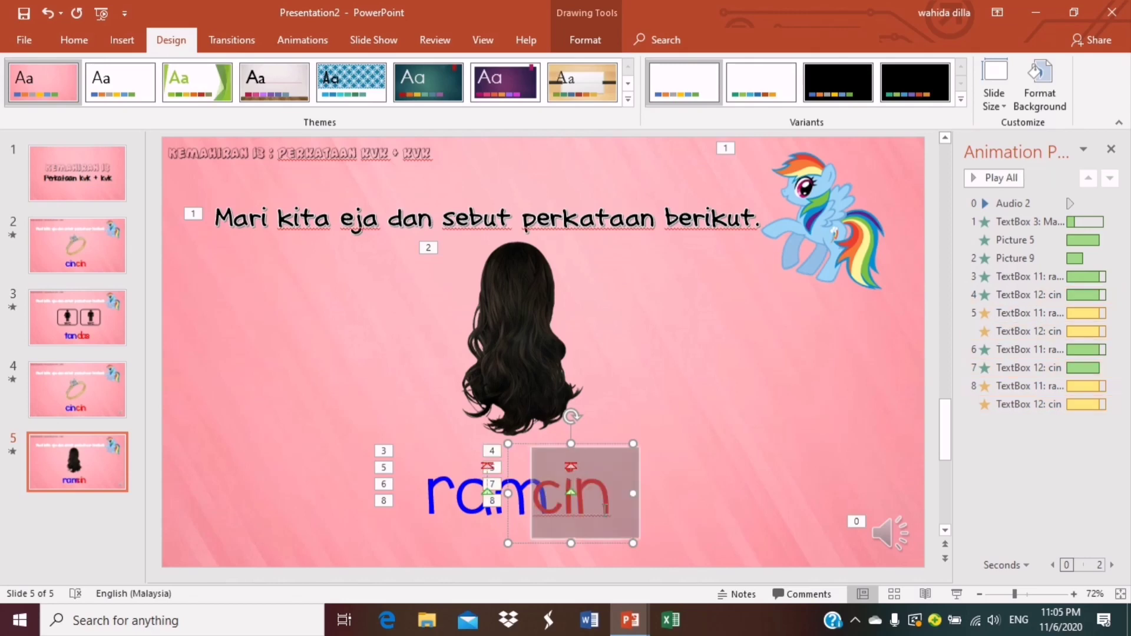
type("but")
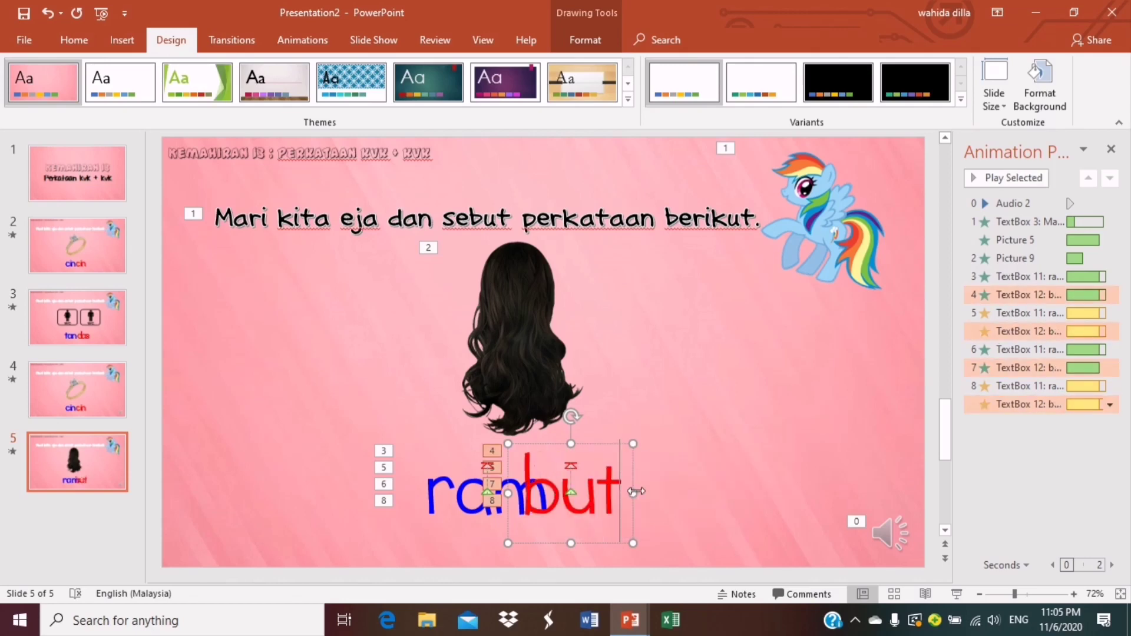
left_click(720, 515)
Nudge red 'but' right and blue 'ram' left so the word sits evenly
left_click(628, 492)
key("Right")
key("Right")
key("Right")
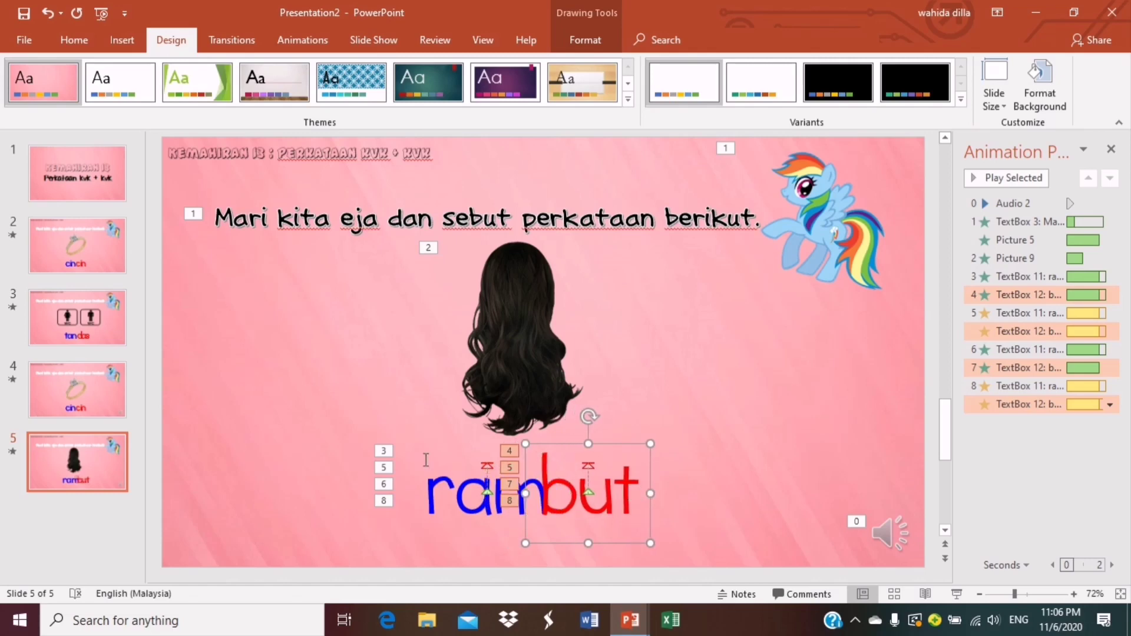
left_click(429, 463)
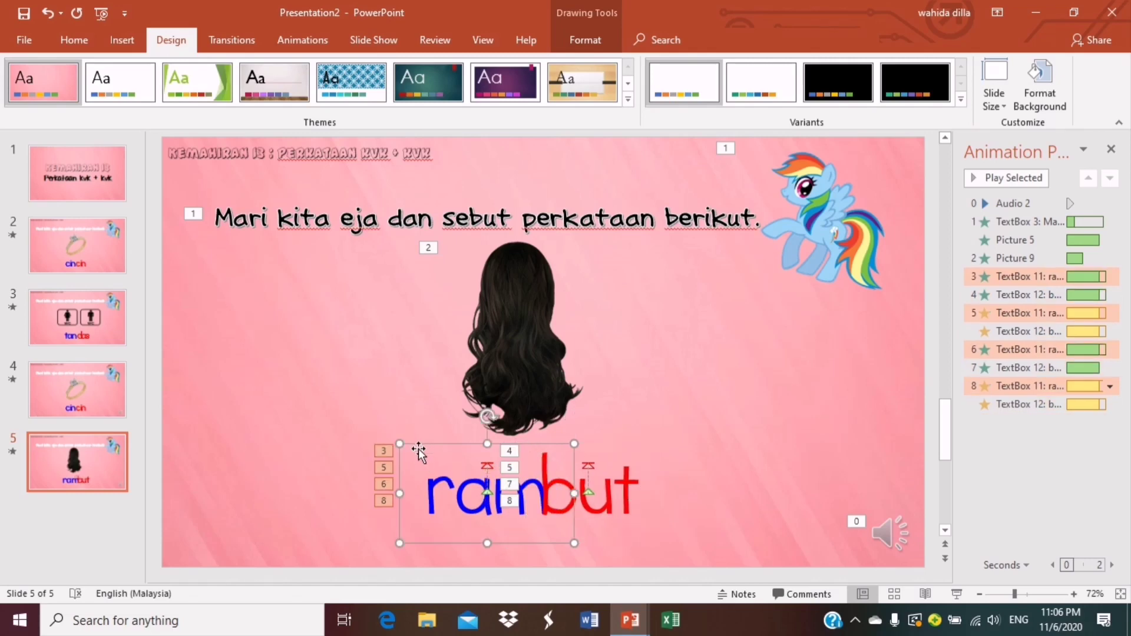
key("Left")
key("Left")
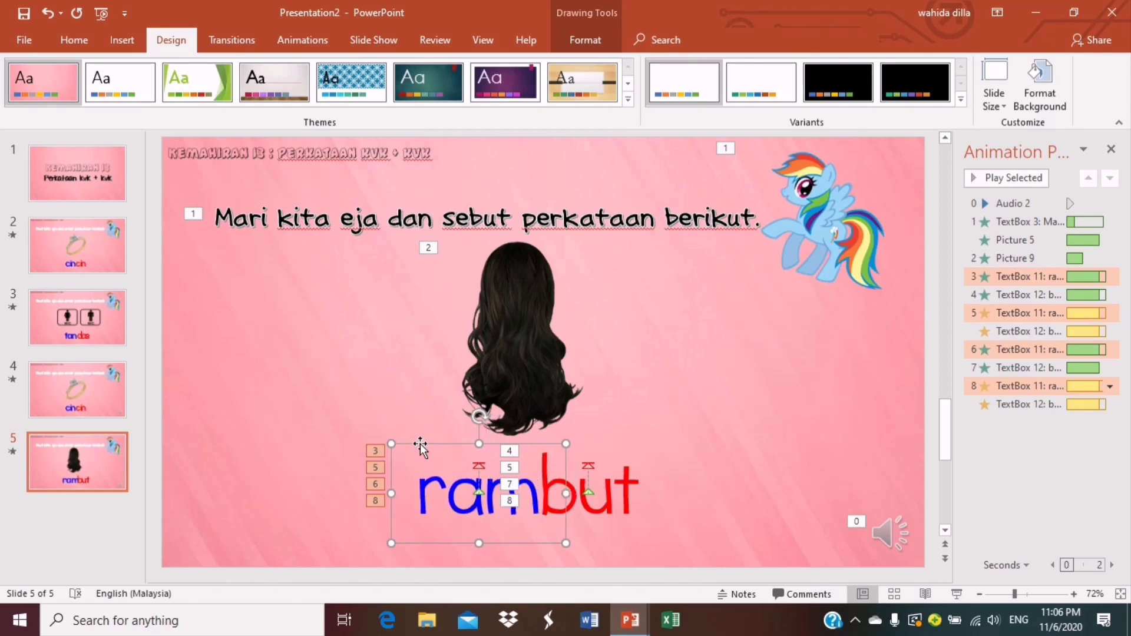
key("Left")
key("ctrl+Left")
left_click(650, 402)
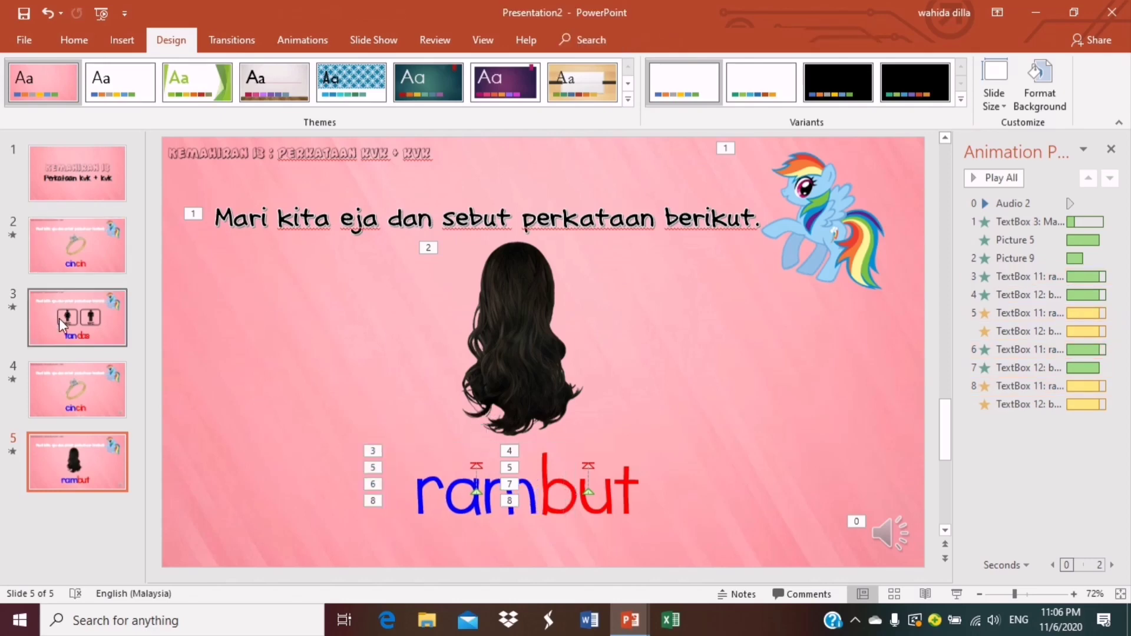
Select the KEMAHIRAN 13 title slide and open the Record Slide Show dropdown on the Slide Show tab
left_click(67, 355)
left_click(87, 198)
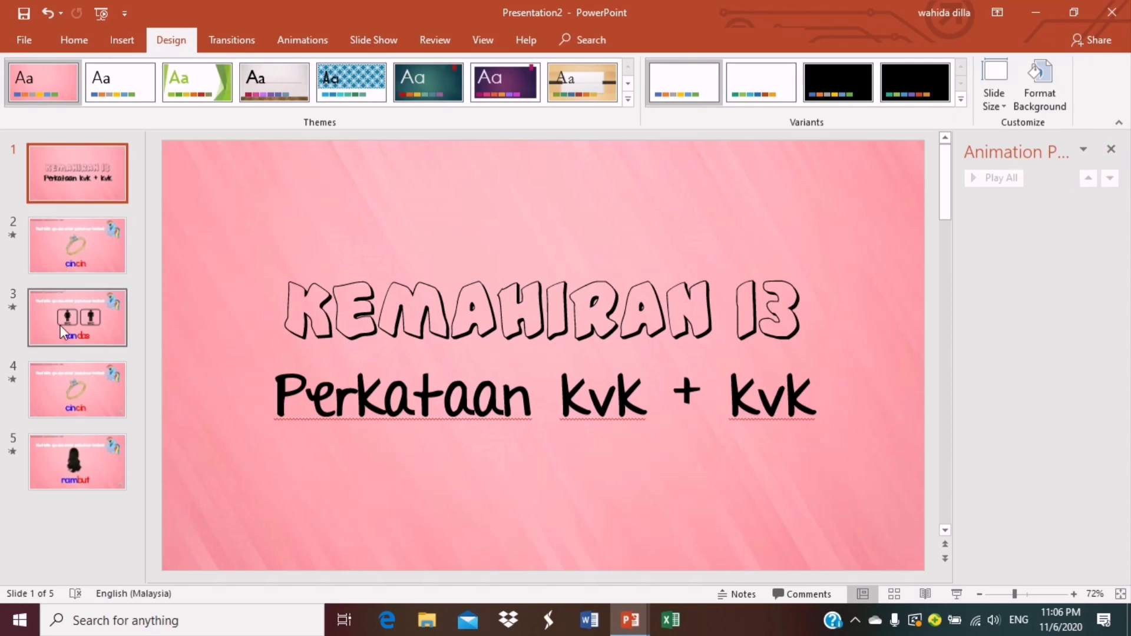
left_click(201, 41)
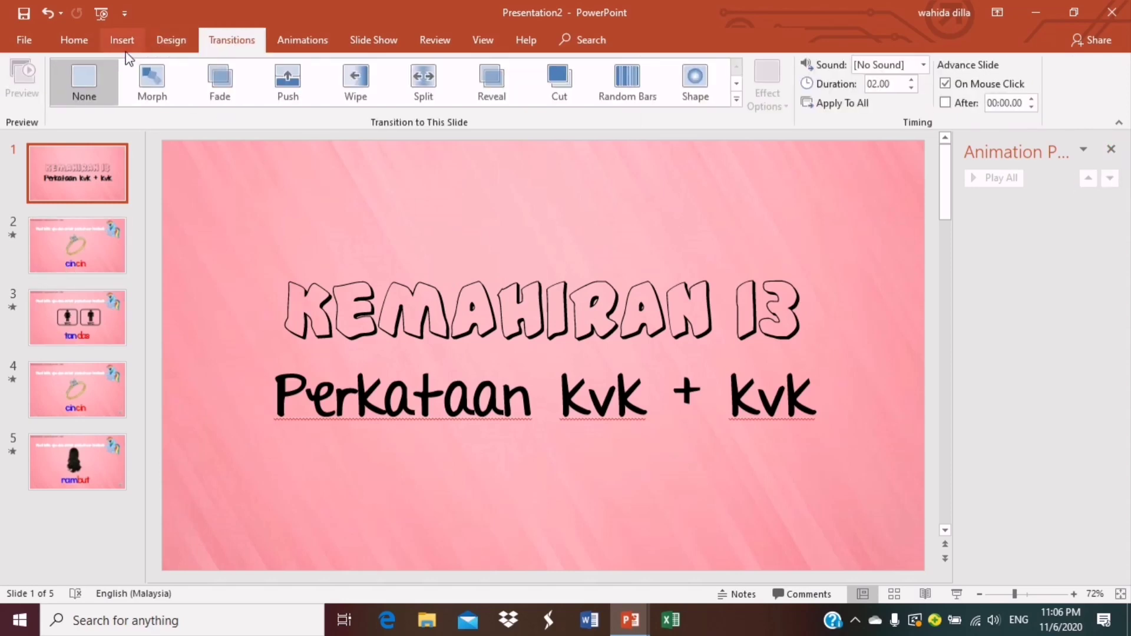
left_click(69, 39)
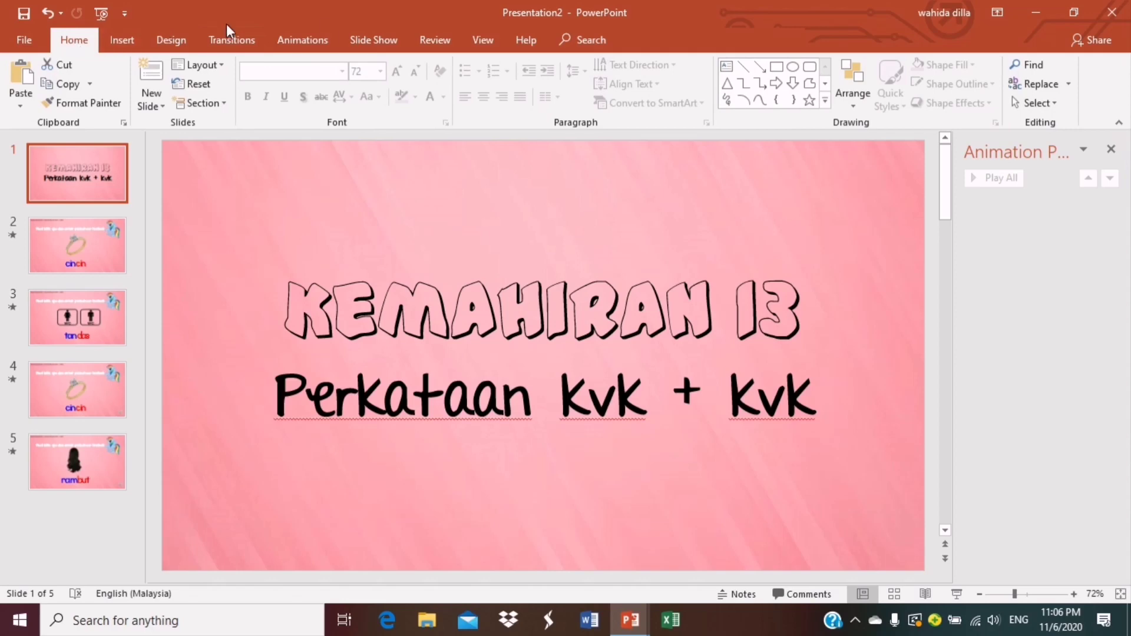
left_click(398, 41)
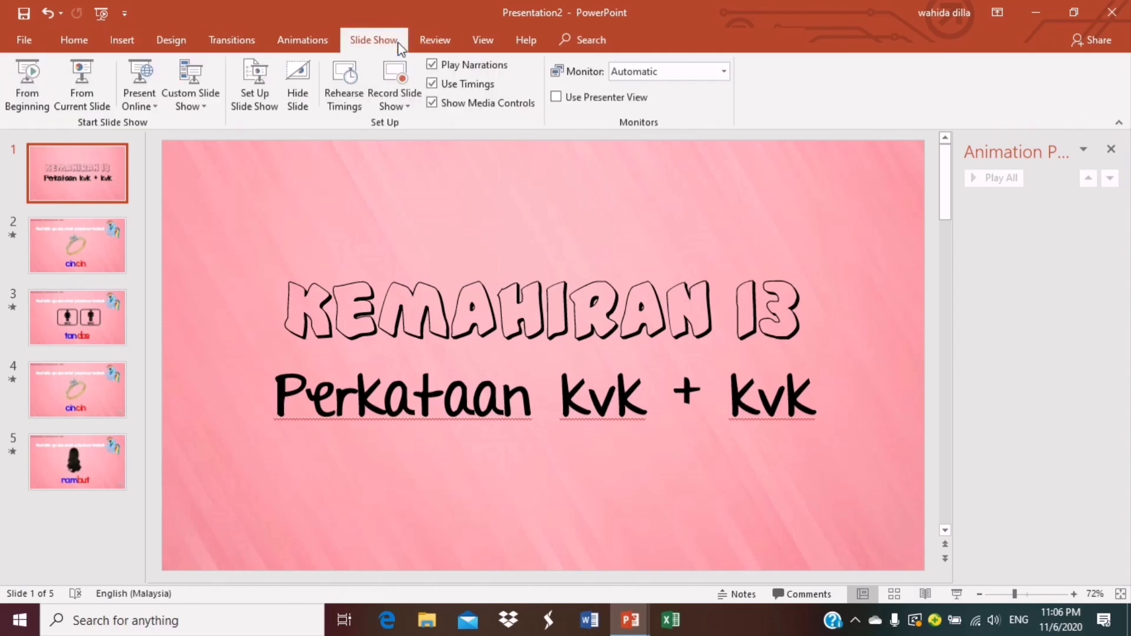
left_click(400, 108)
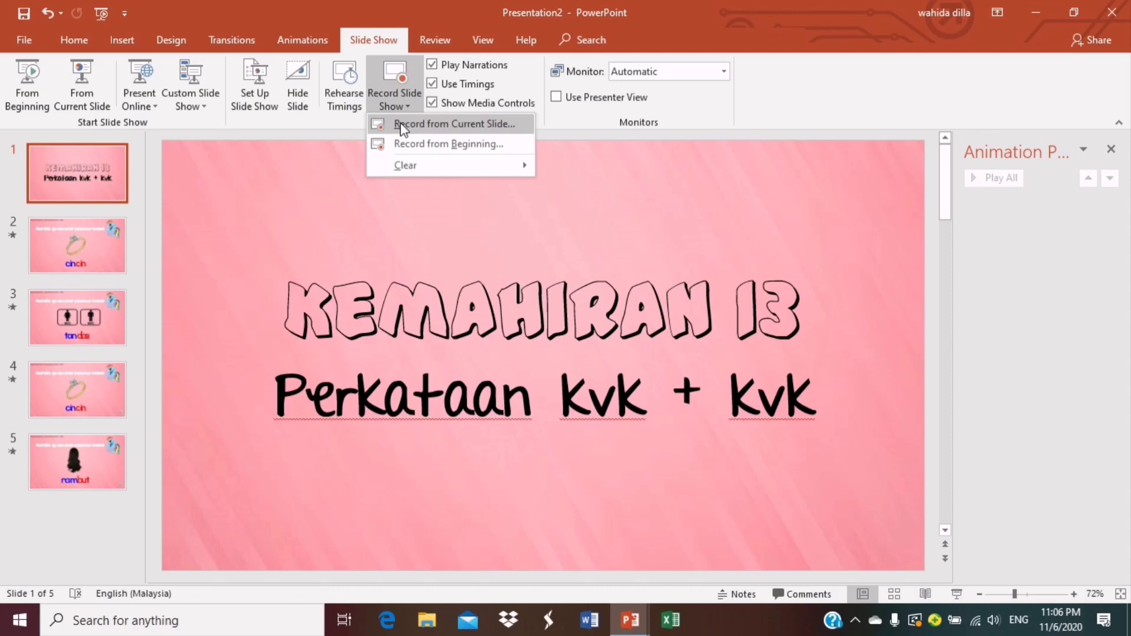
Choose Record from Beginning and switch on the webcam preview
left_click(447, 144)
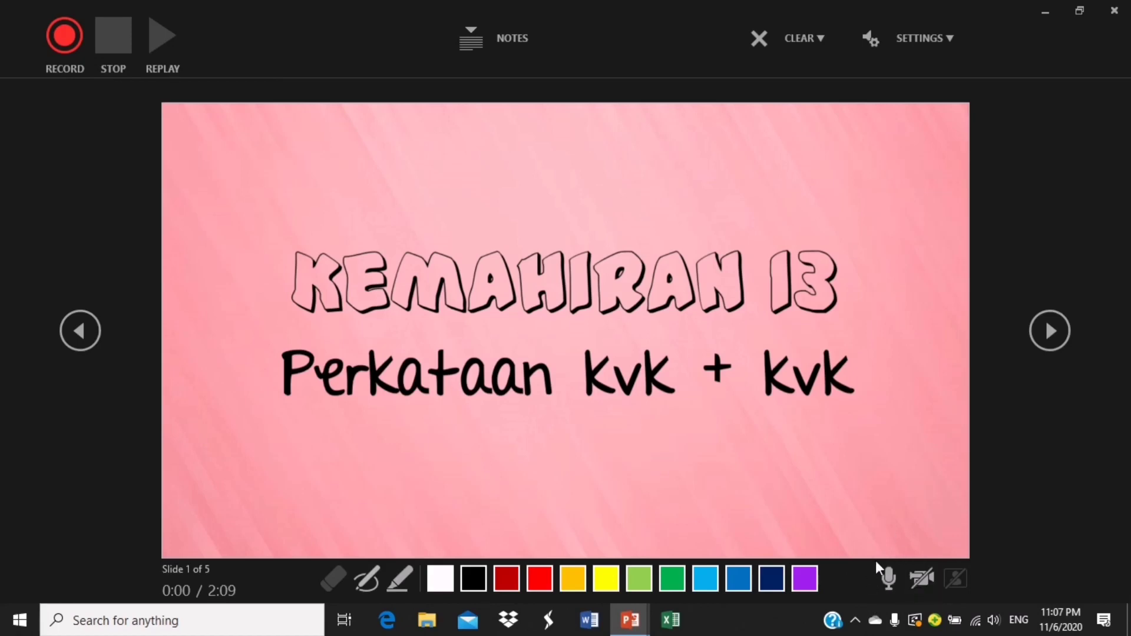
left_click(923, 574)
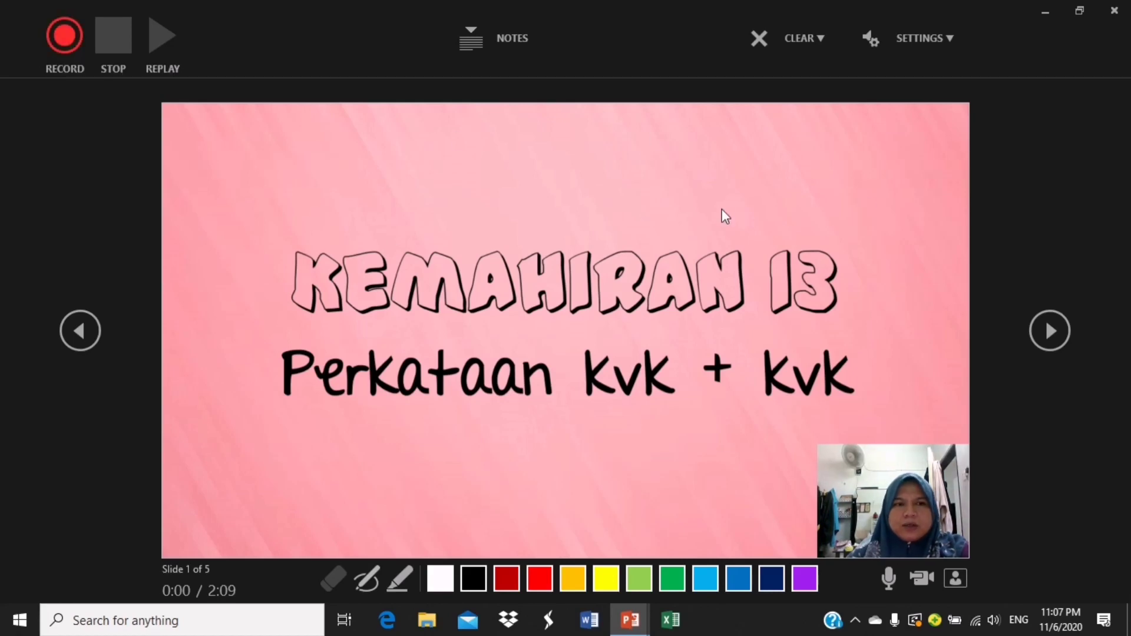
Start recording, narrate the title slide, then advance to slide 2
left_click(77, 59)
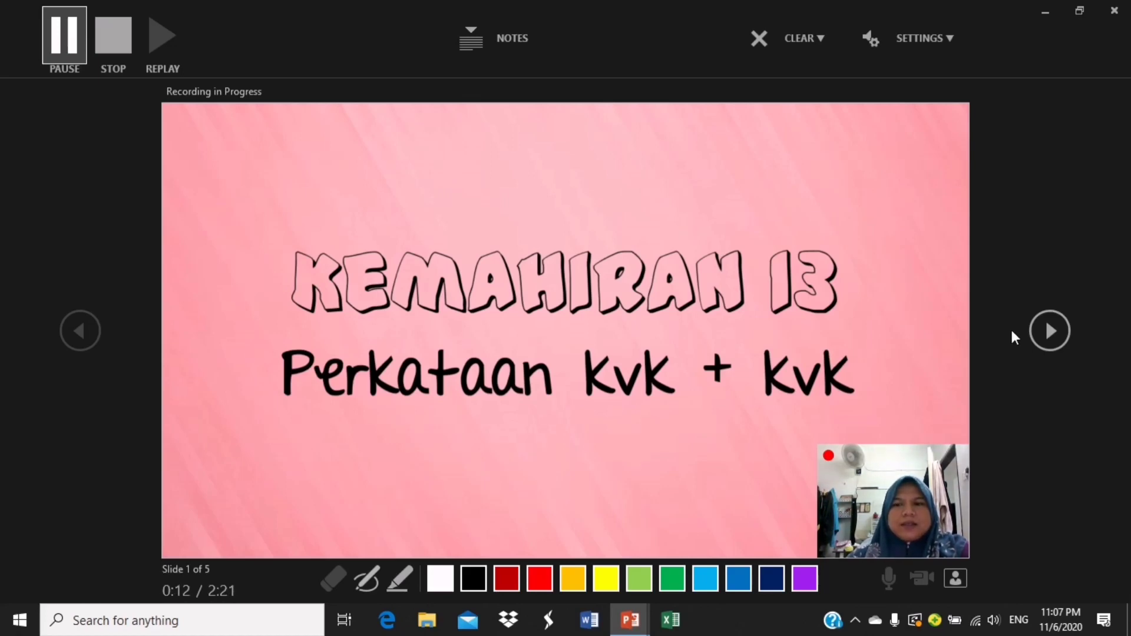
left_click(1059, 328)
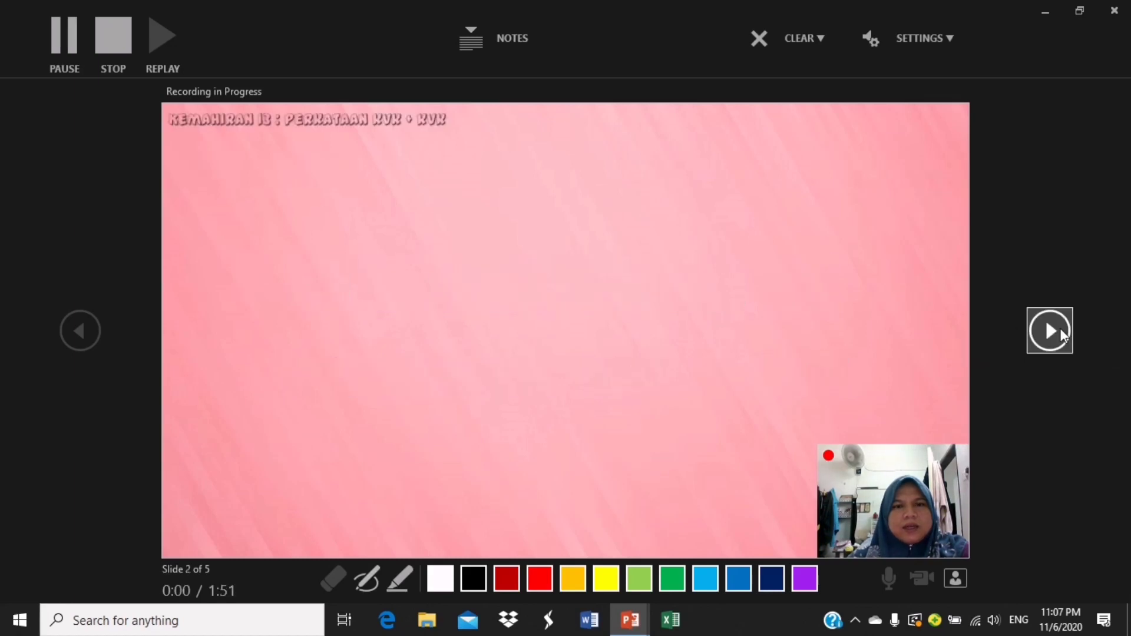
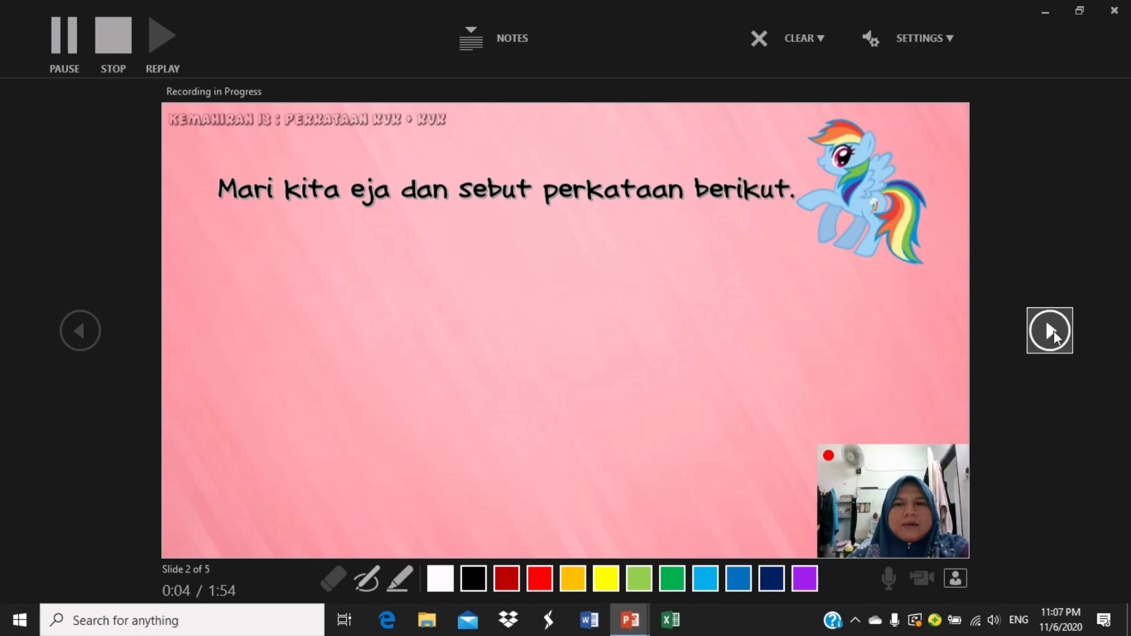
Reveal slide 2's diamond ring, the blue and red 'cin' syllables, then play the cincin emphasis
left_click(617, 321)
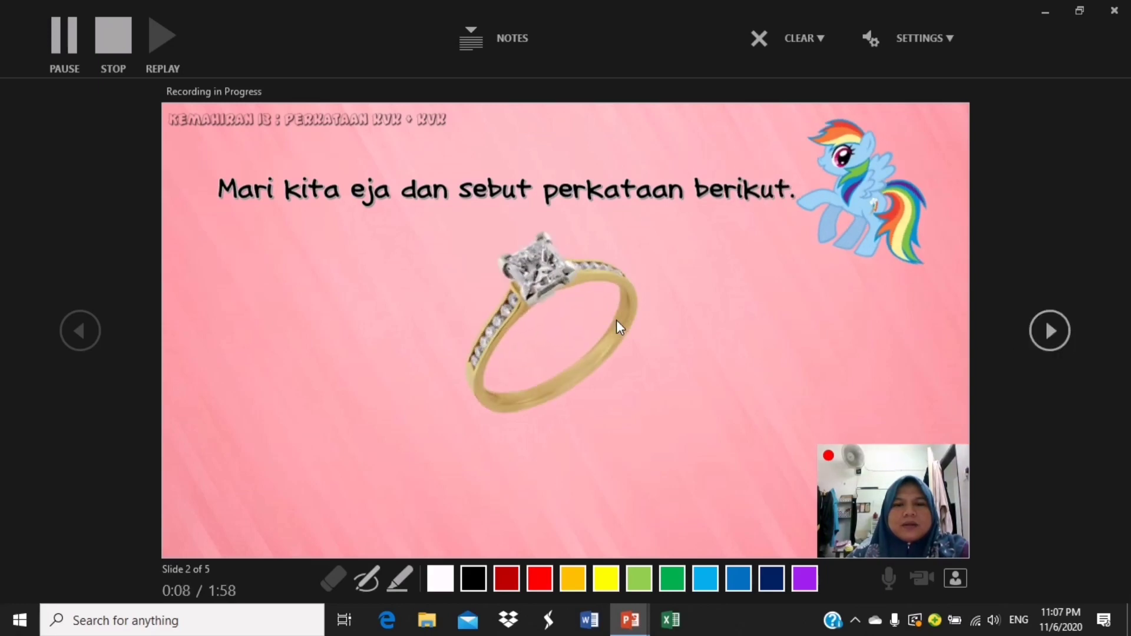
left_click(617, 320)
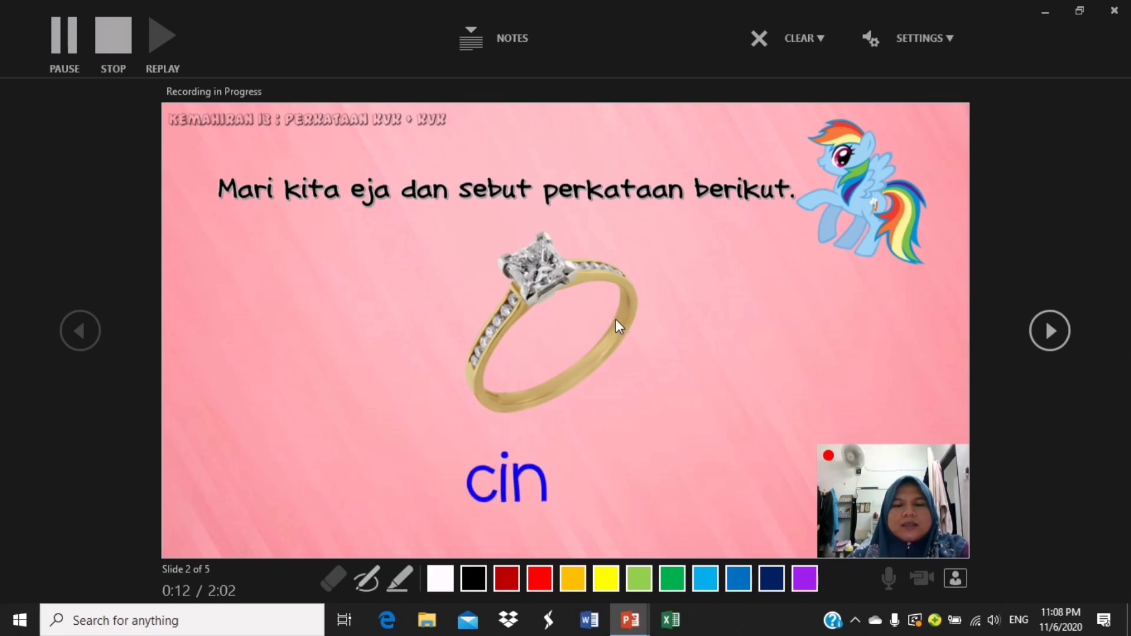
left_click(616, 319)
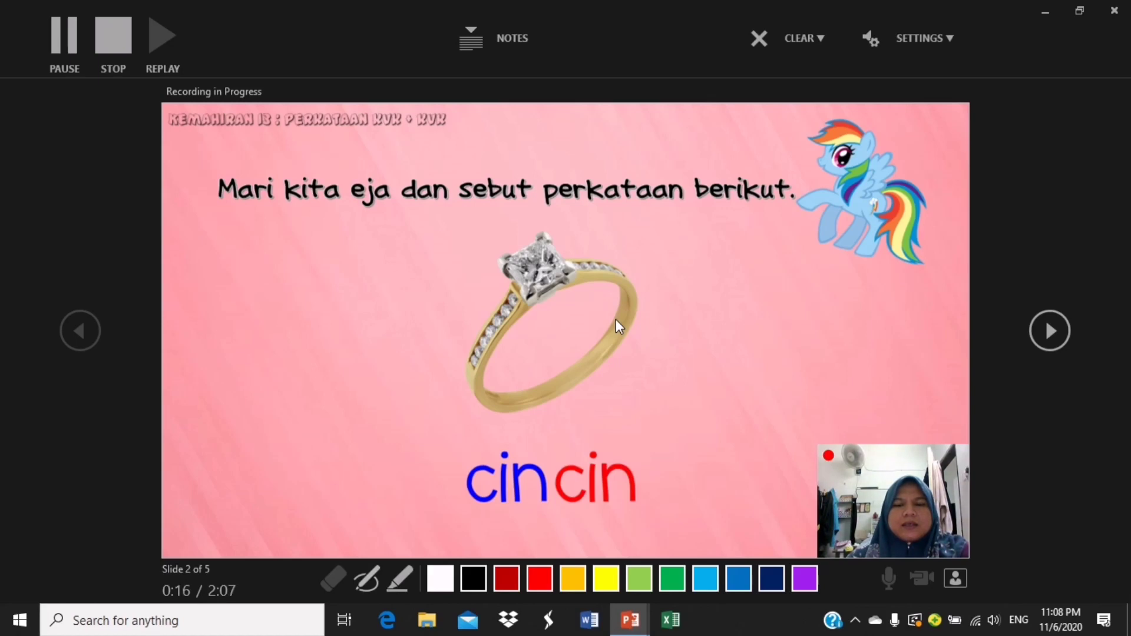
left_click(616, 320)
Underline the blue 'cin' in black ink and circle the ring in red ink
left_click(471, 583)
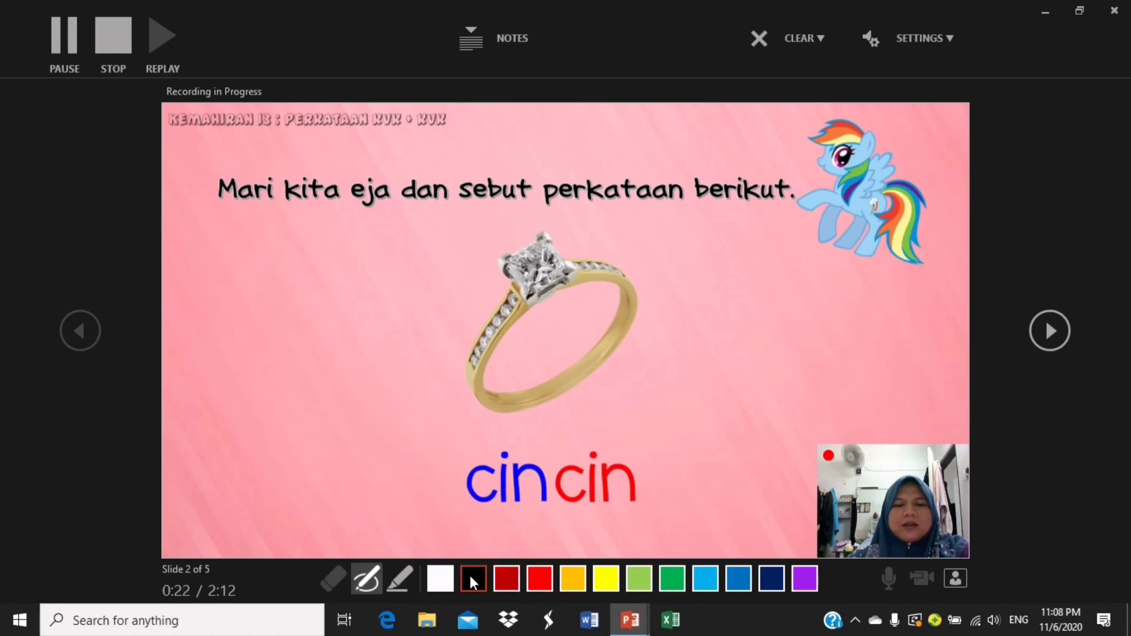
left_click_drag(471, 505, 621, 510)
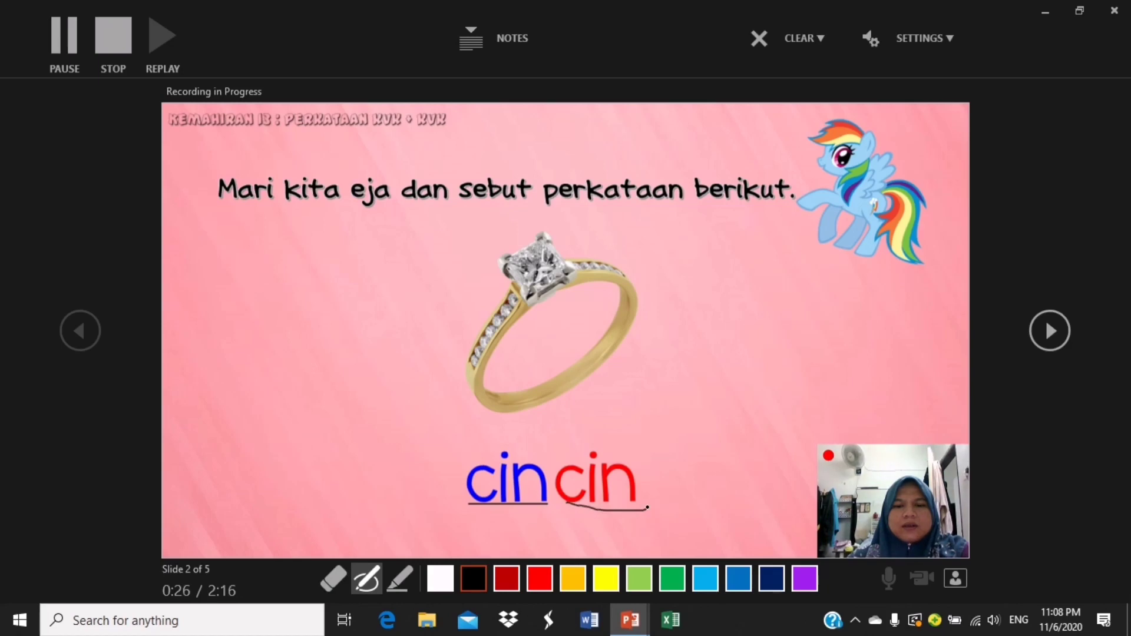
left_click(539, 578)
left_click_drag(433, 367, 425, 373)
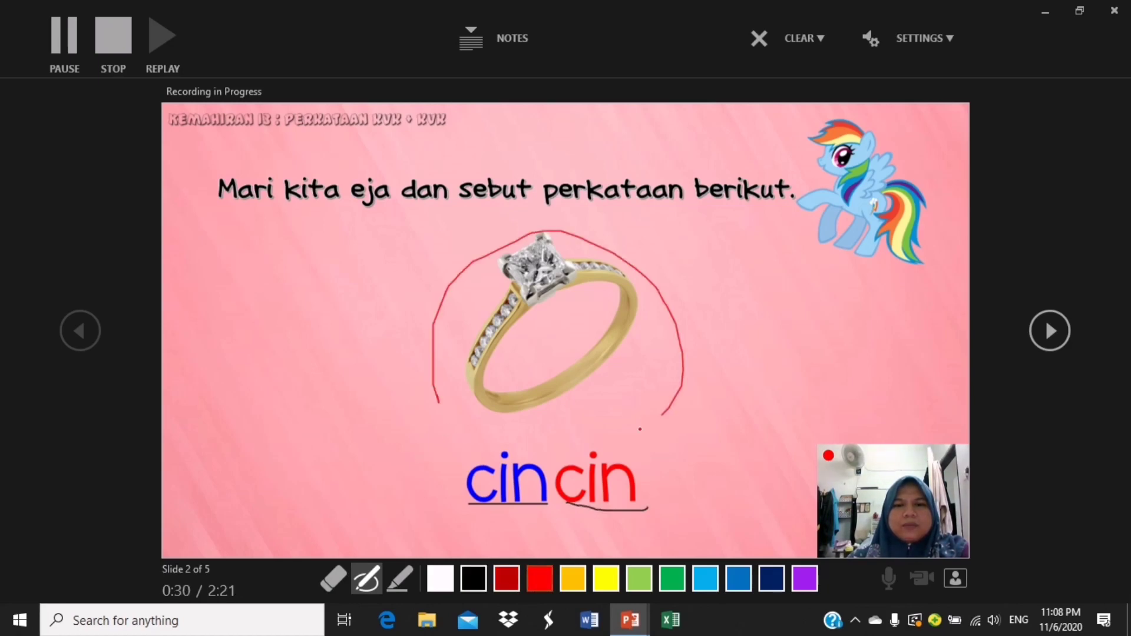
Erase the red loop around the ring and both ink underlines with the Eraser
left_click(333, 578)
left_click(463, 456)
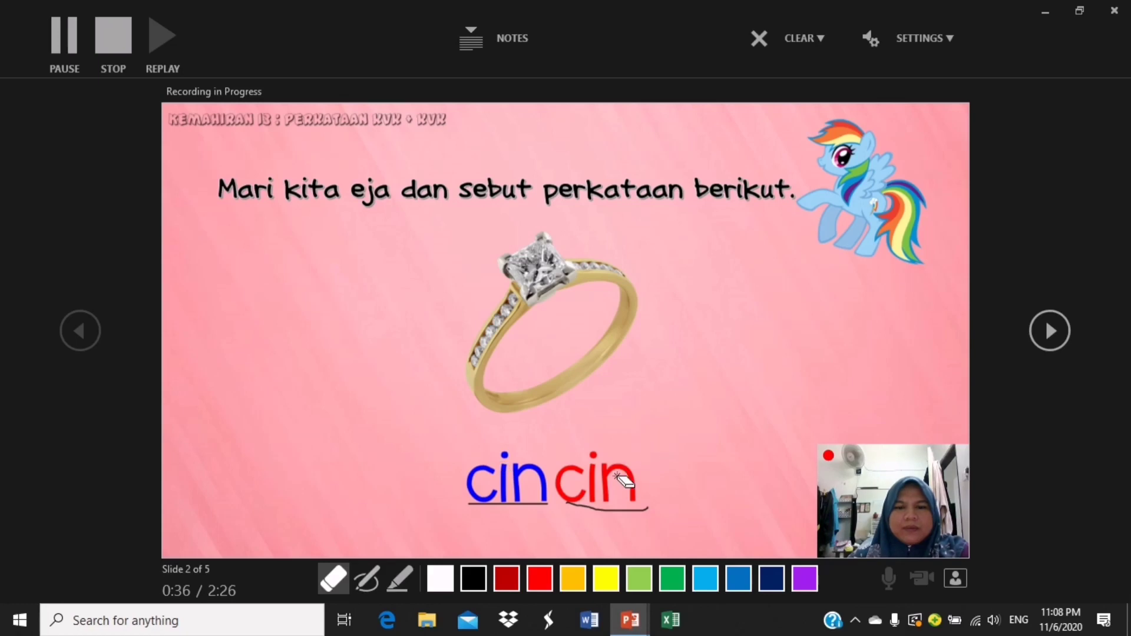
left_click(627, 508)
left_click(530, 504)
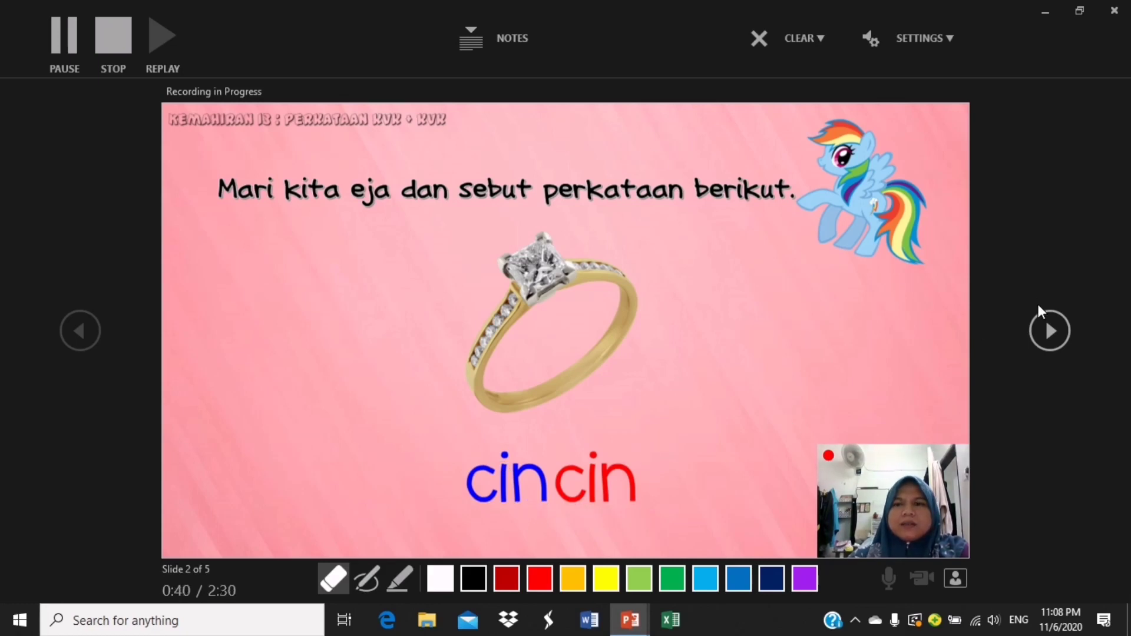
Replay the cincin animations and advance the recording to slide 3
left_click(1044, 326)
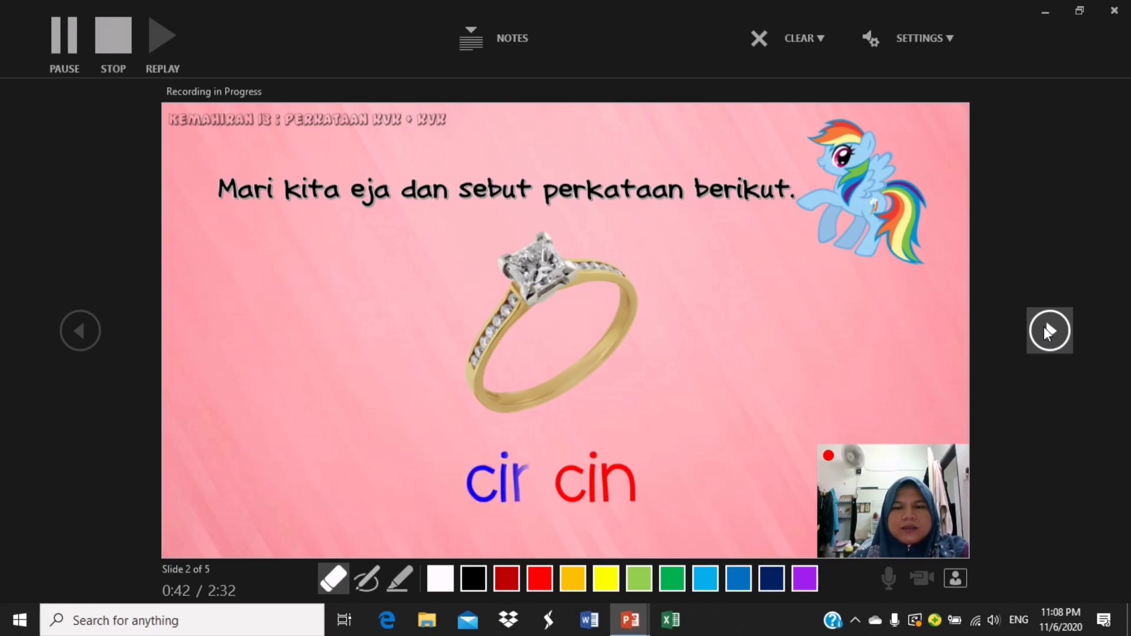
left_click(1044, 327)
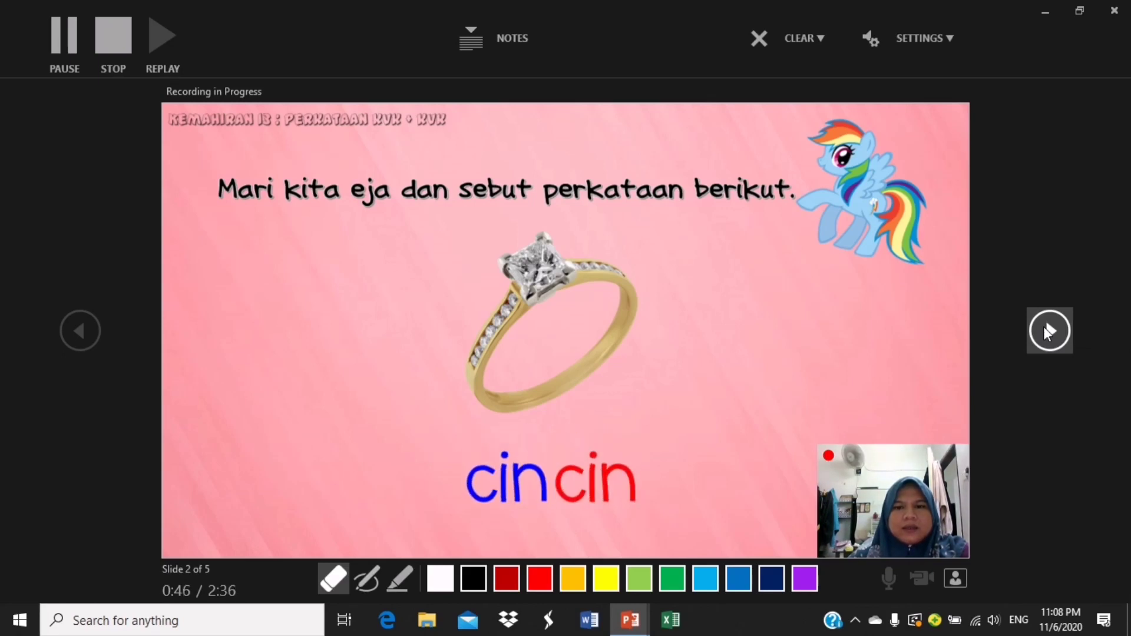
left_click(1044, 327)
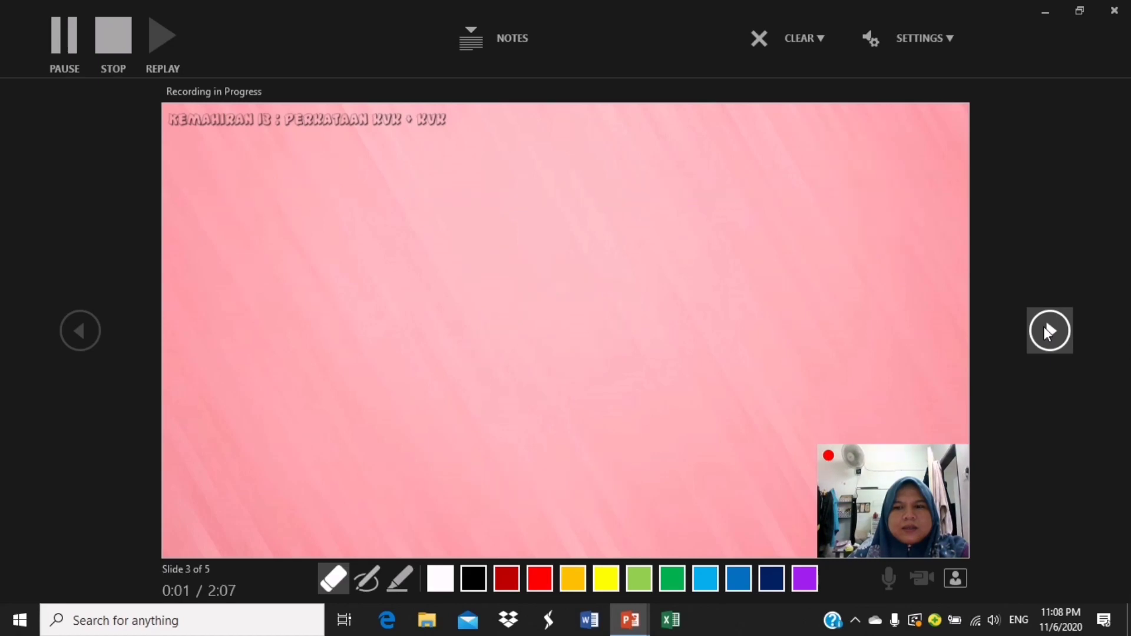
Reveal slide 3's title and pony, the two WC icons and blue 'tan', then close the recording
left_click(1044, 327)
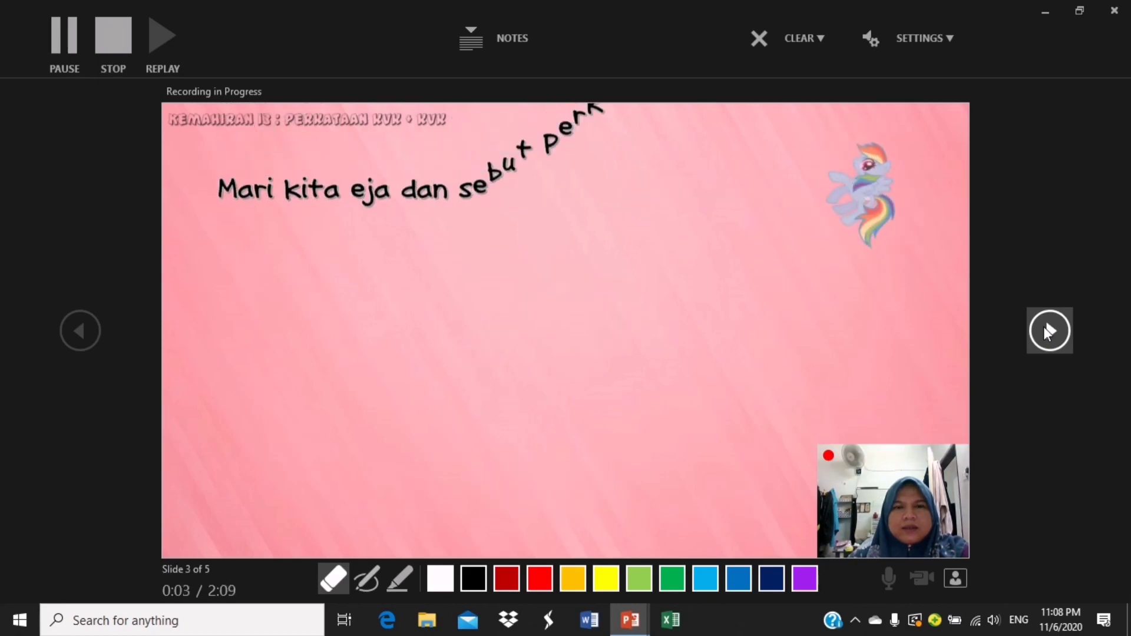
left_click(1044, 326)
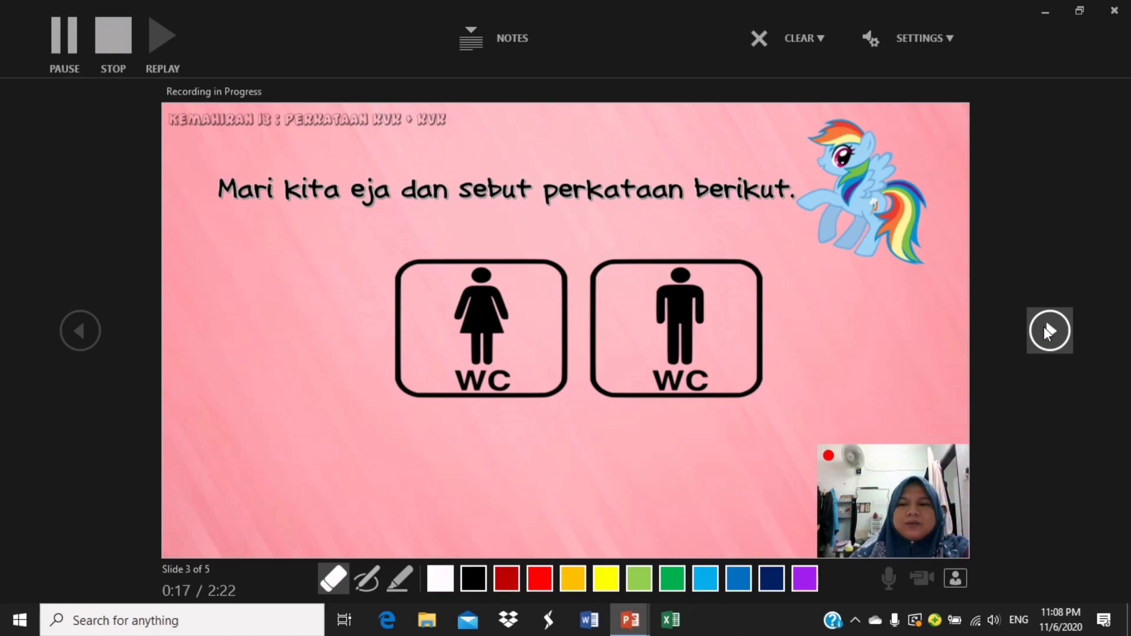
left_click(1044, 326)
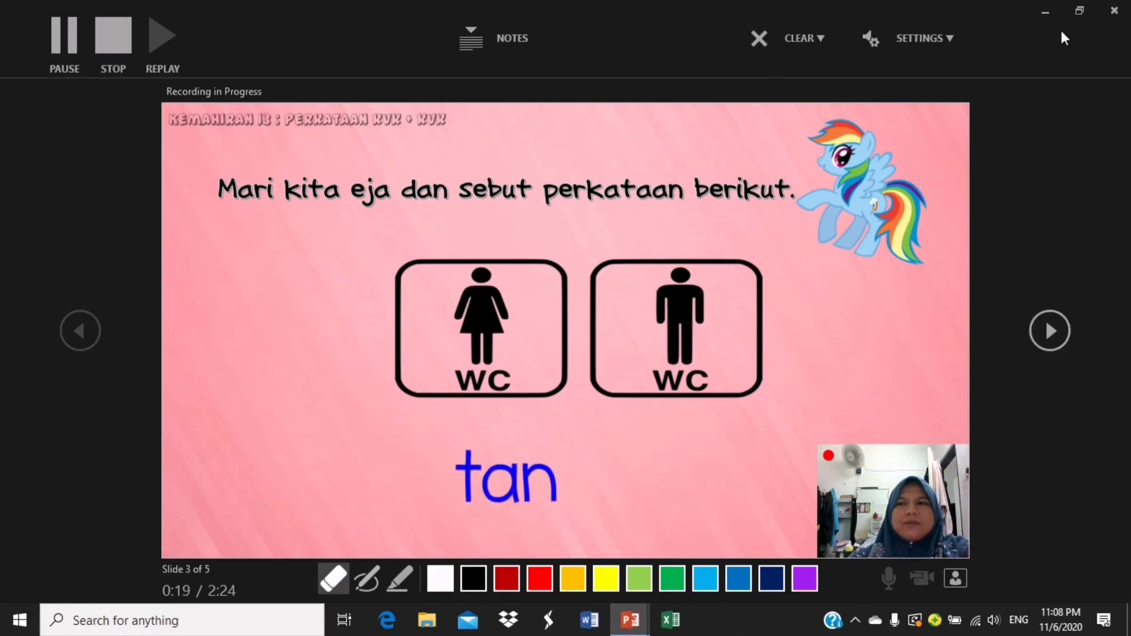
left_click(1115, 13)
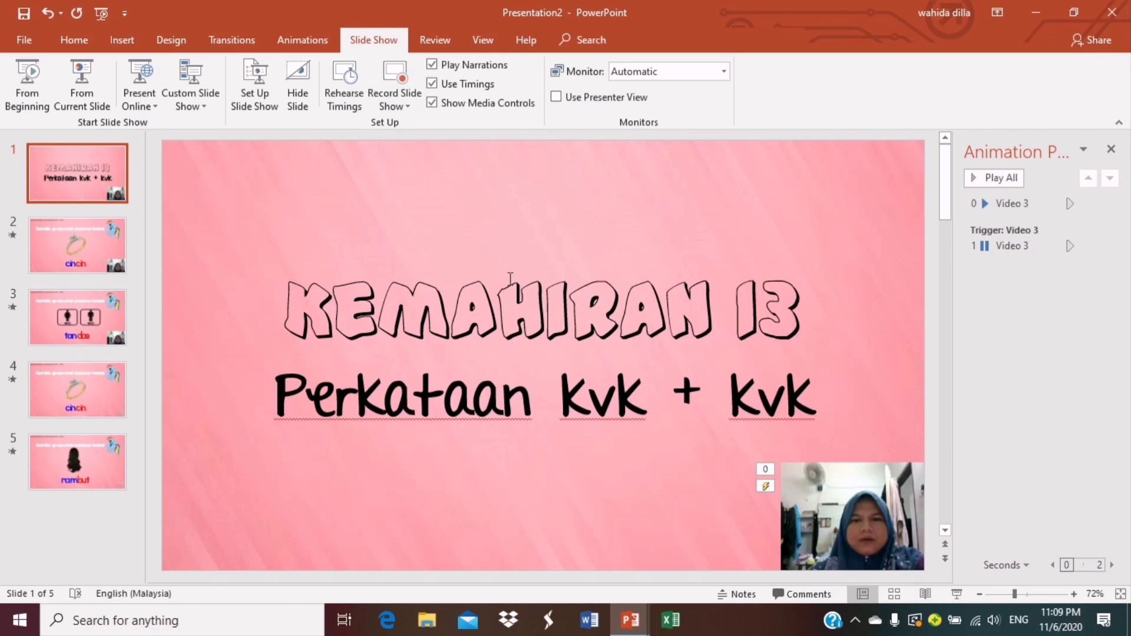
left_click(959, 591)
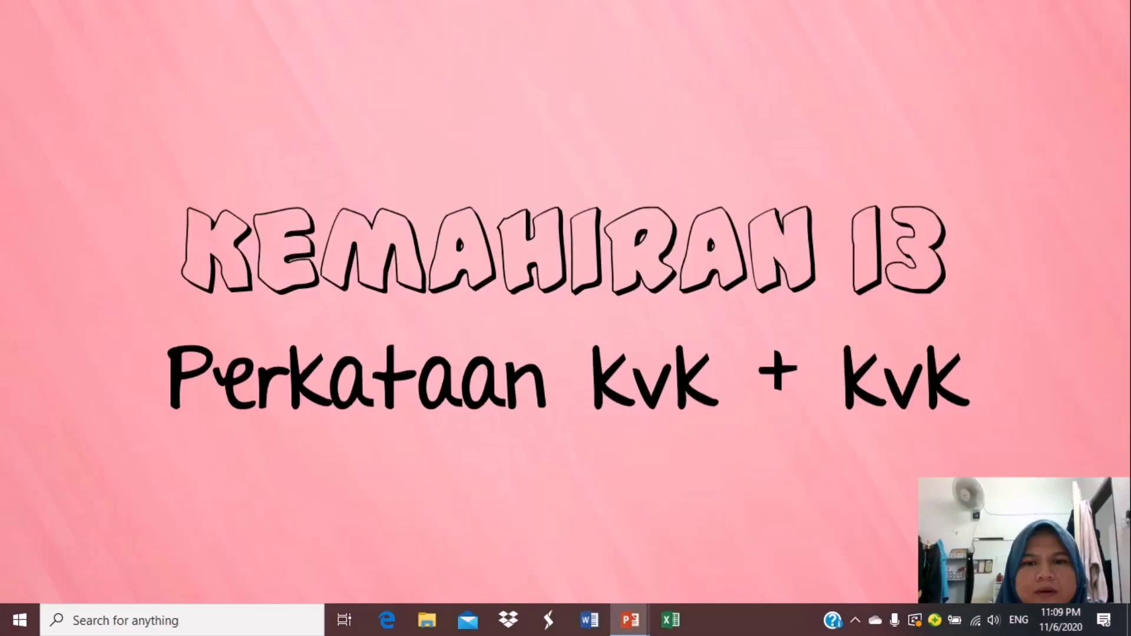
right_click(784, 267)
Return to editing and move the webcam video to the title slide's top-left corner
left_click(872, 504)
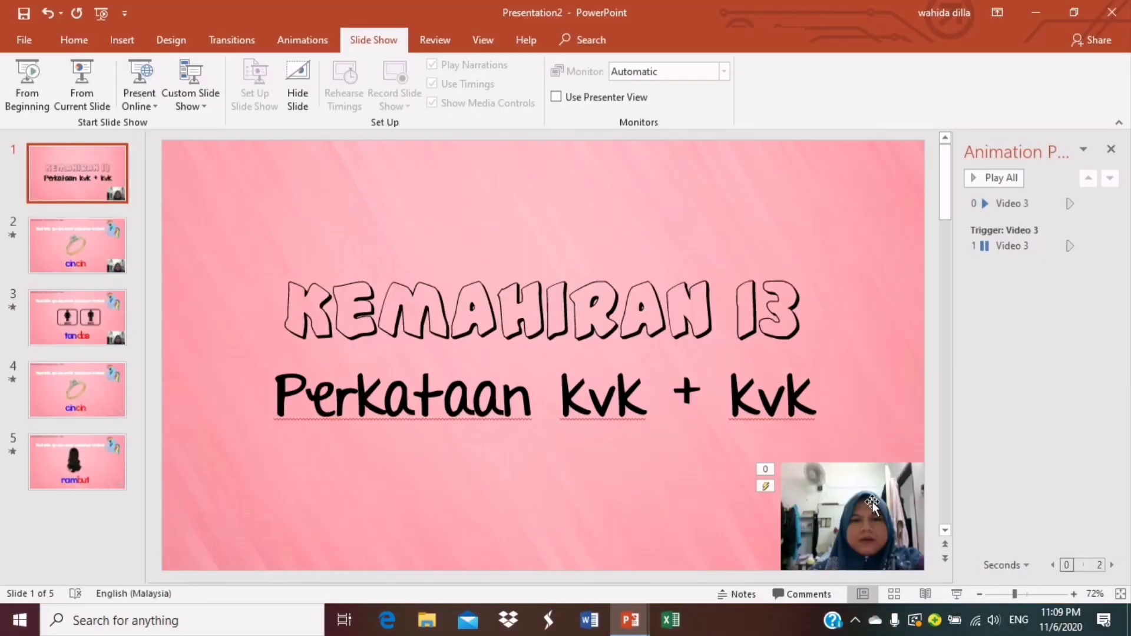
mouse_move(882, 507)
left_mouse_down()
mouse_move(826, 408)
mouse_move(826, 247)
left_mouse_up()
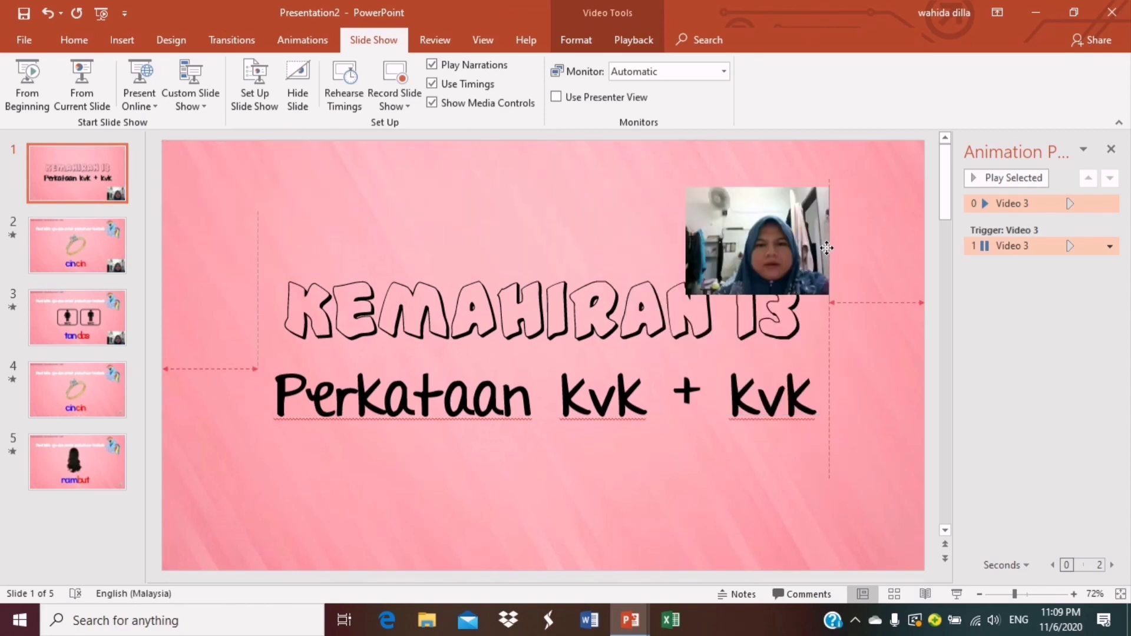
left_click_drag(826, 247, 294, 206)
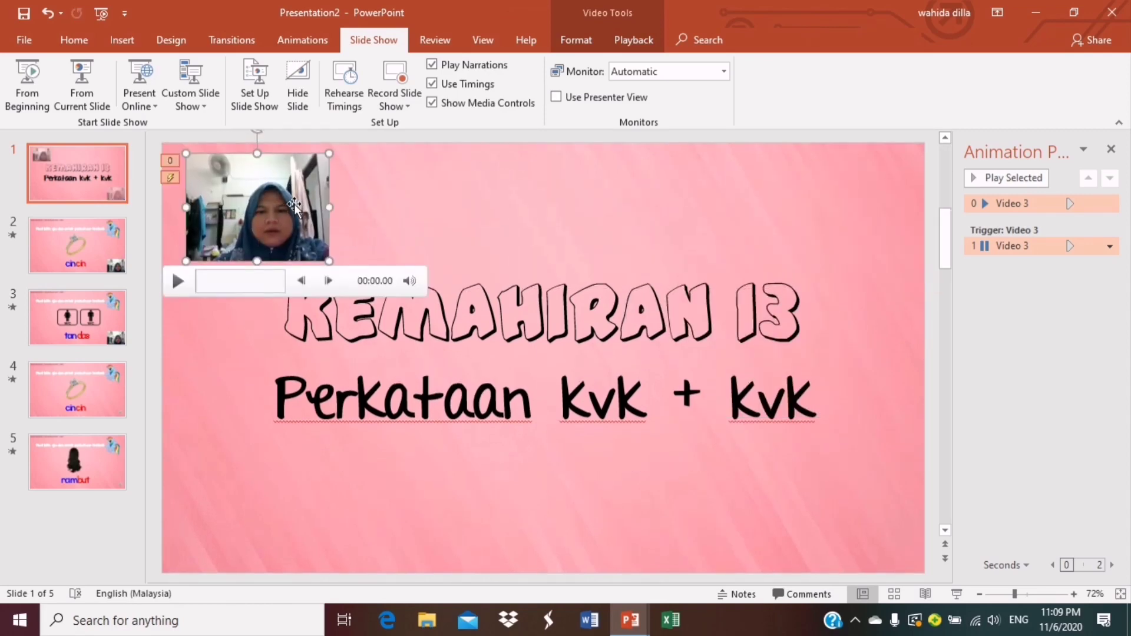
Apply a rounded frame style from the Video Styles gallery to the webcam video
left_click(576, 40)
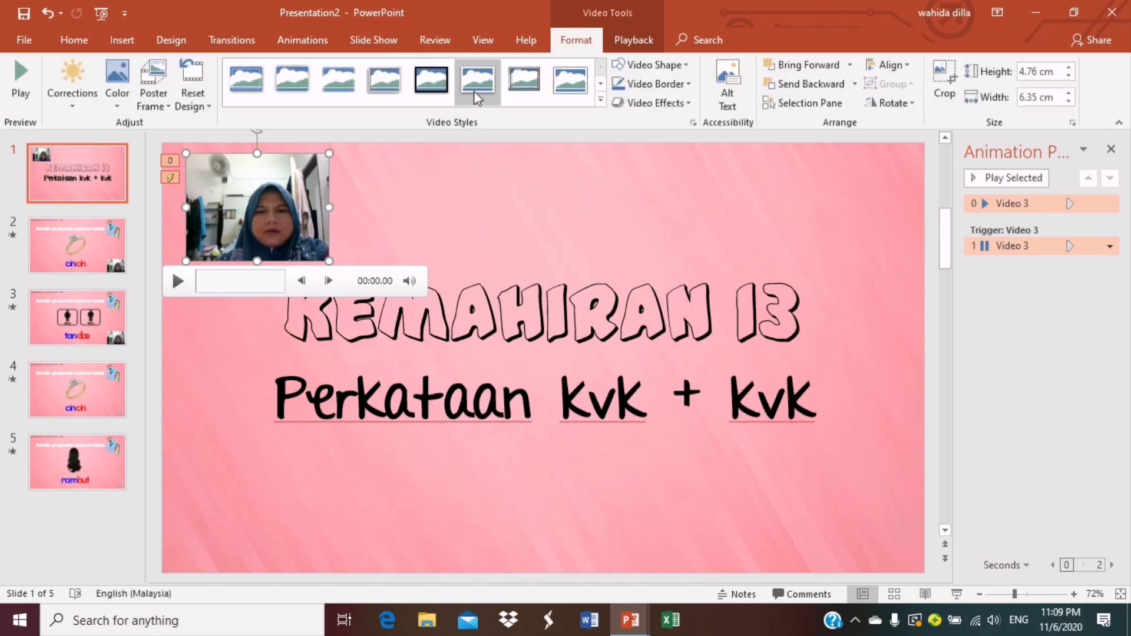
left_click(601, 100)
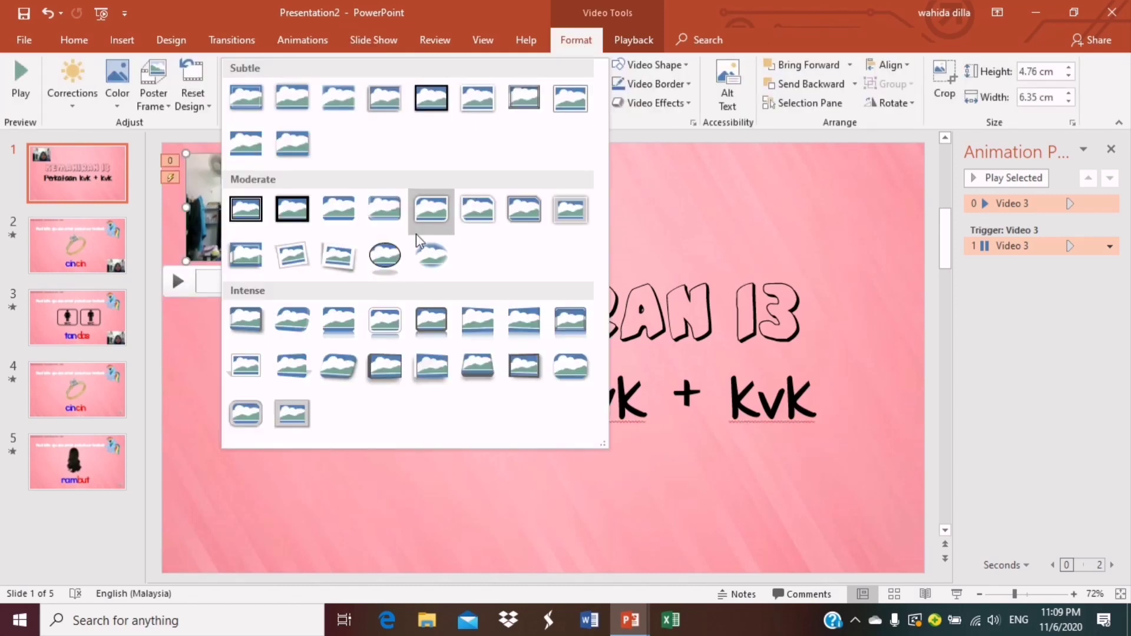
left_click(418, 249)
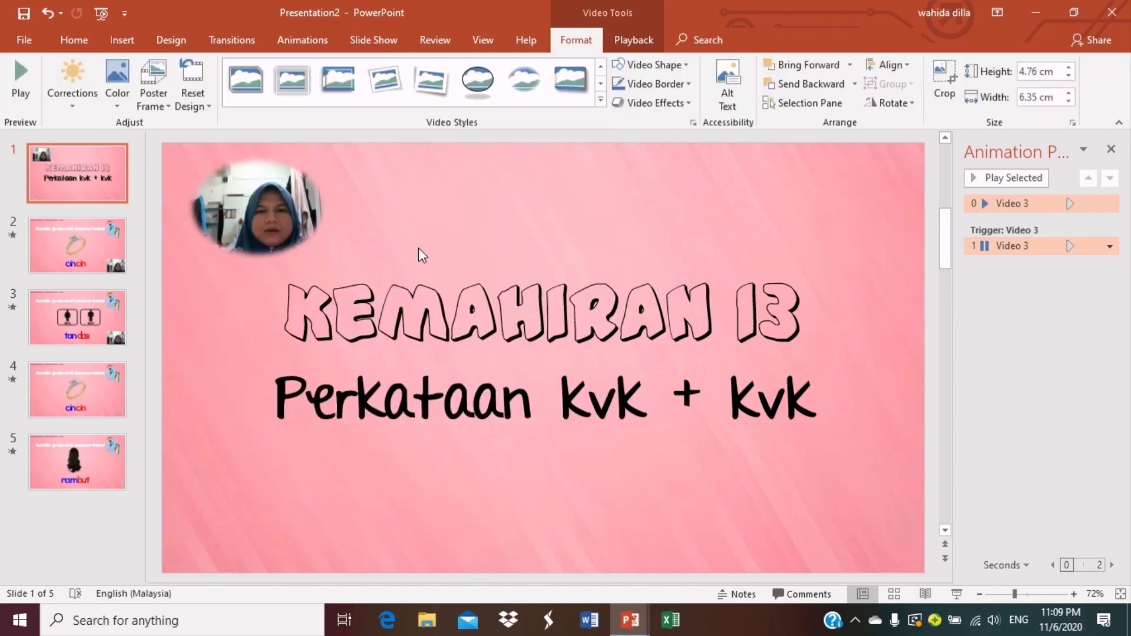
left_click(601, 100)
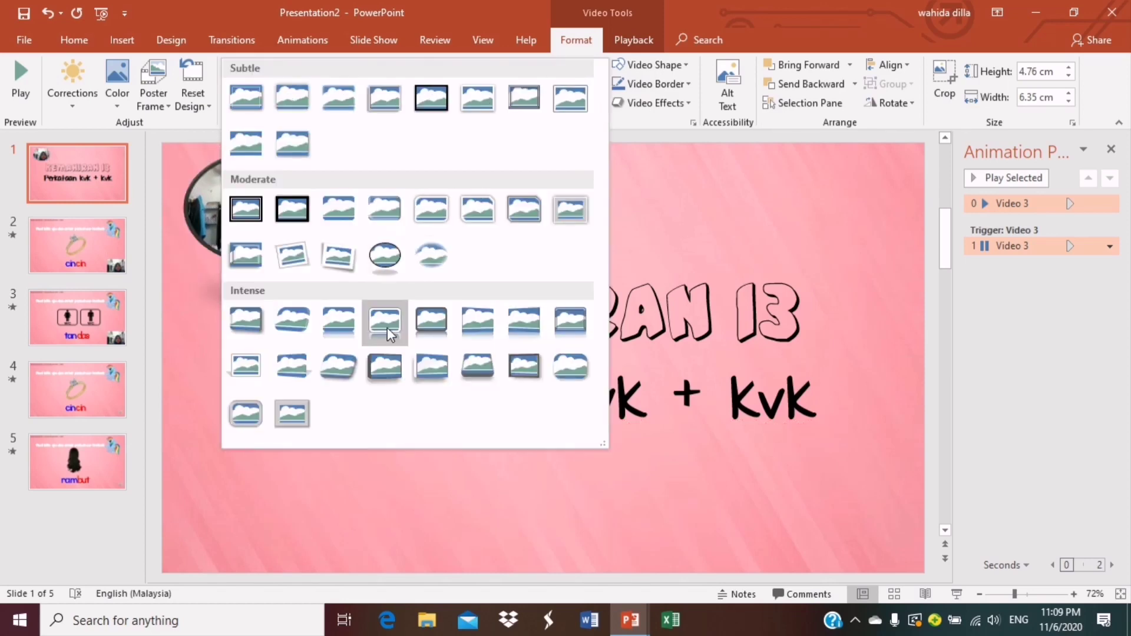
left_click(575, 369)
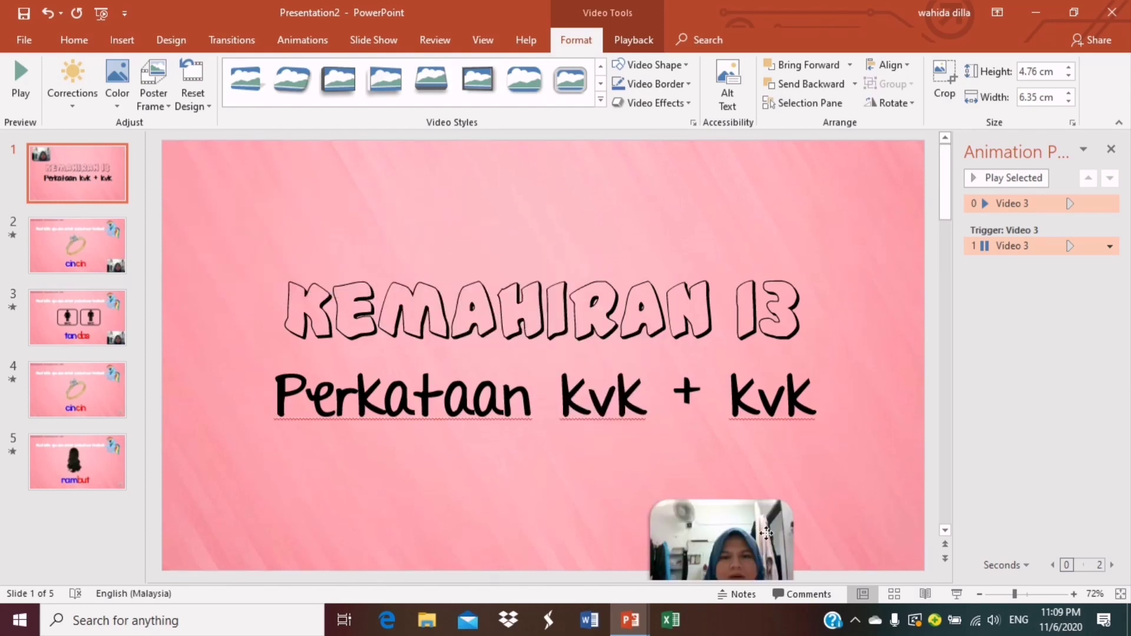
Centre the webcam video above the KEMAHIRAN 13 title and enlarge it to 5.12 × 6.82 cm
left_click_drag(293, 219, 775, 512)
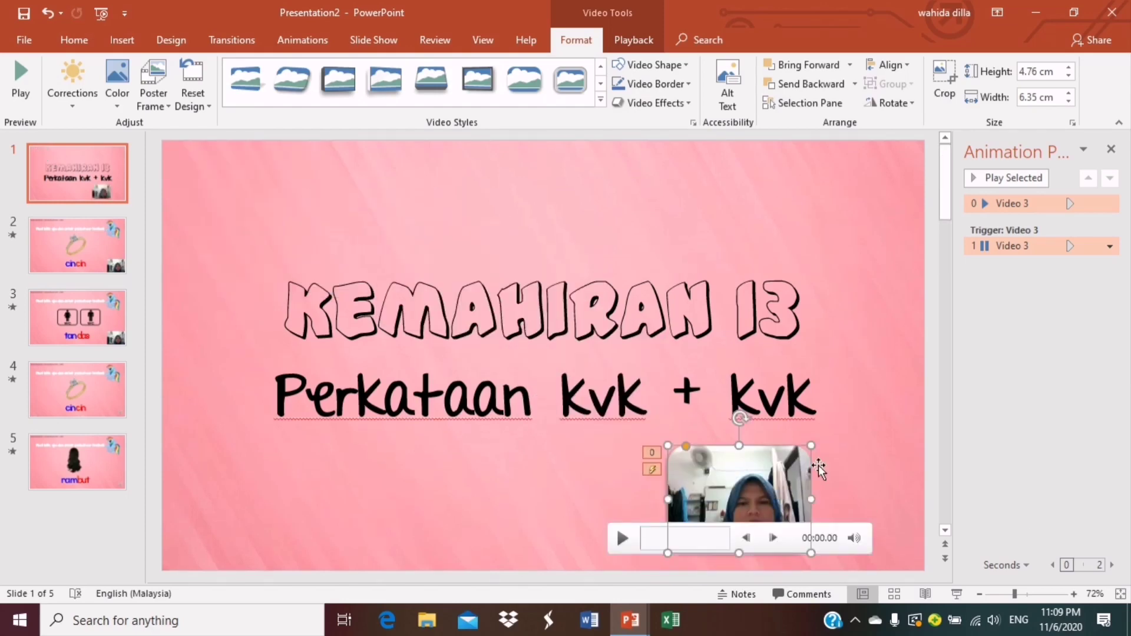
left_click_drag(770, 469, 845, 179)
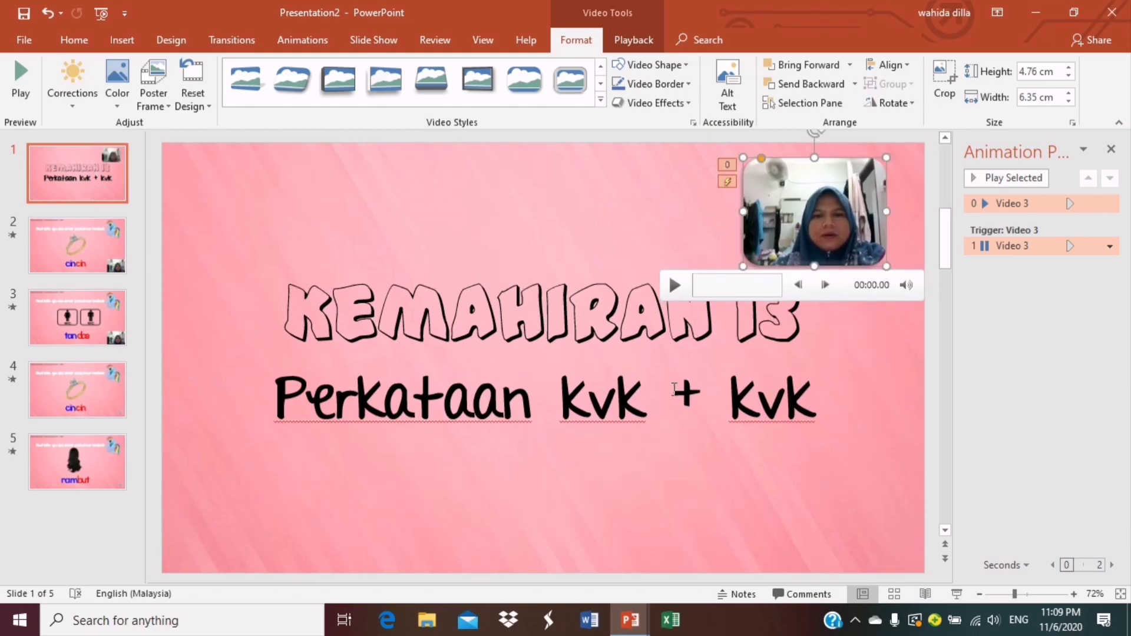
mouse_move(819, 215)
left_mouse_down()
mouse_move(803, 479)
mouse_move(540, 214)
left_mouse_up()
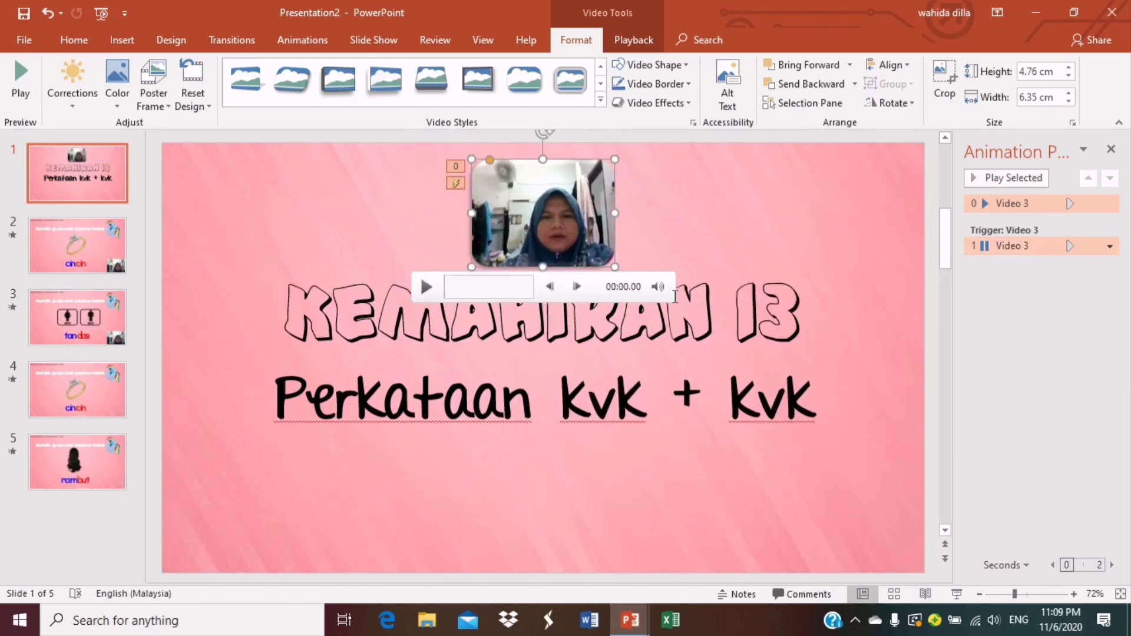
left_click_drag(615, 268, 626, 275)
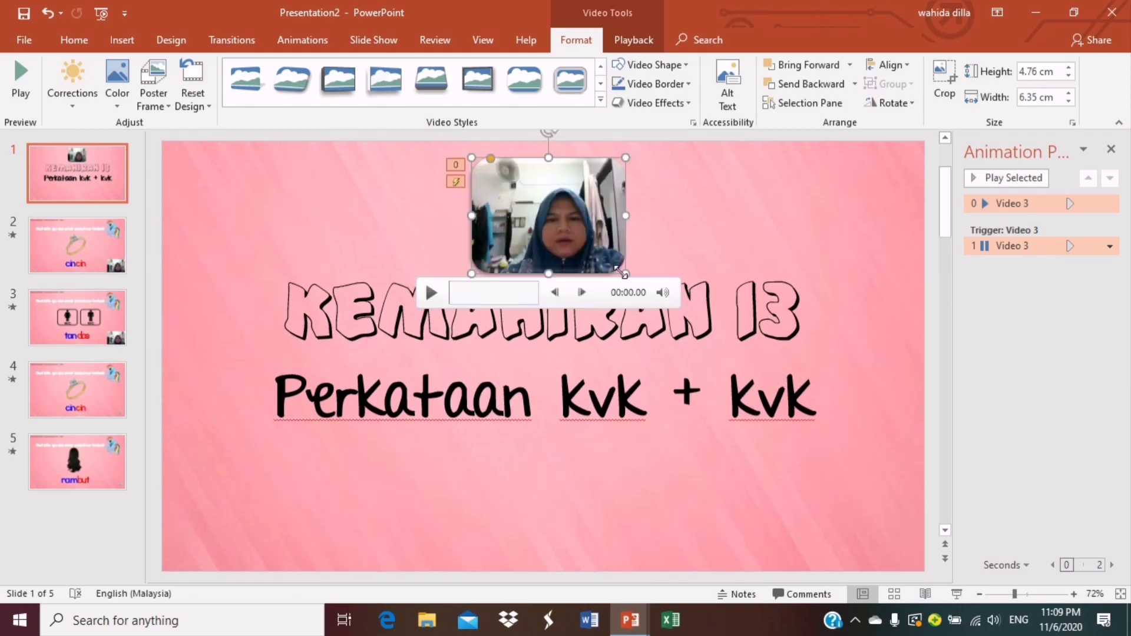
left_click_drag(564, 227, 559, 221)
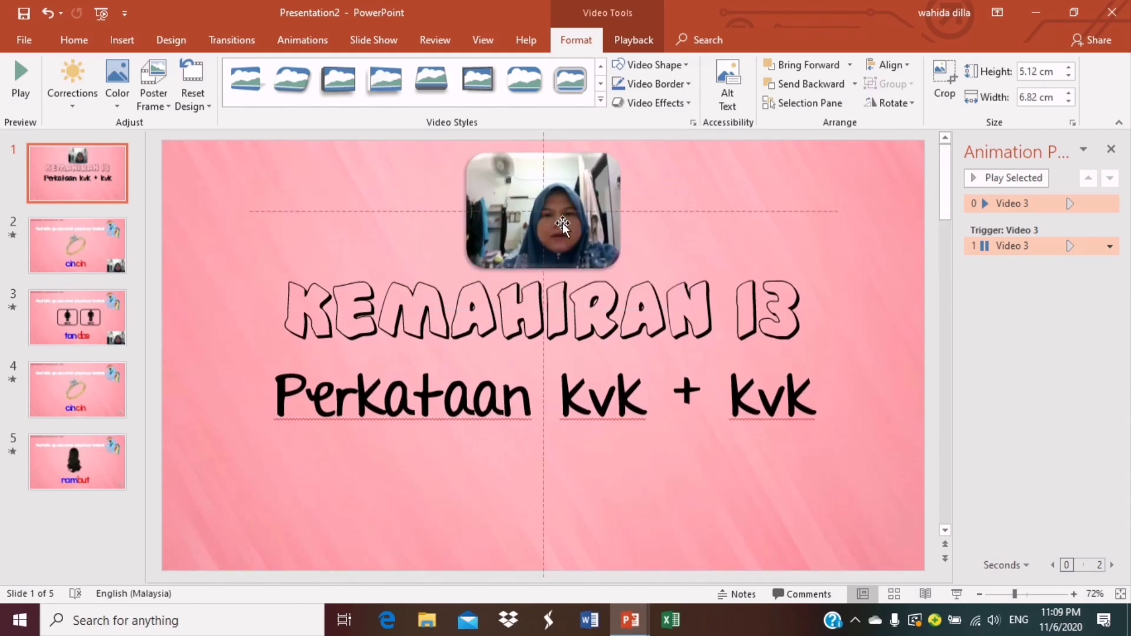
left_click(768, 216)
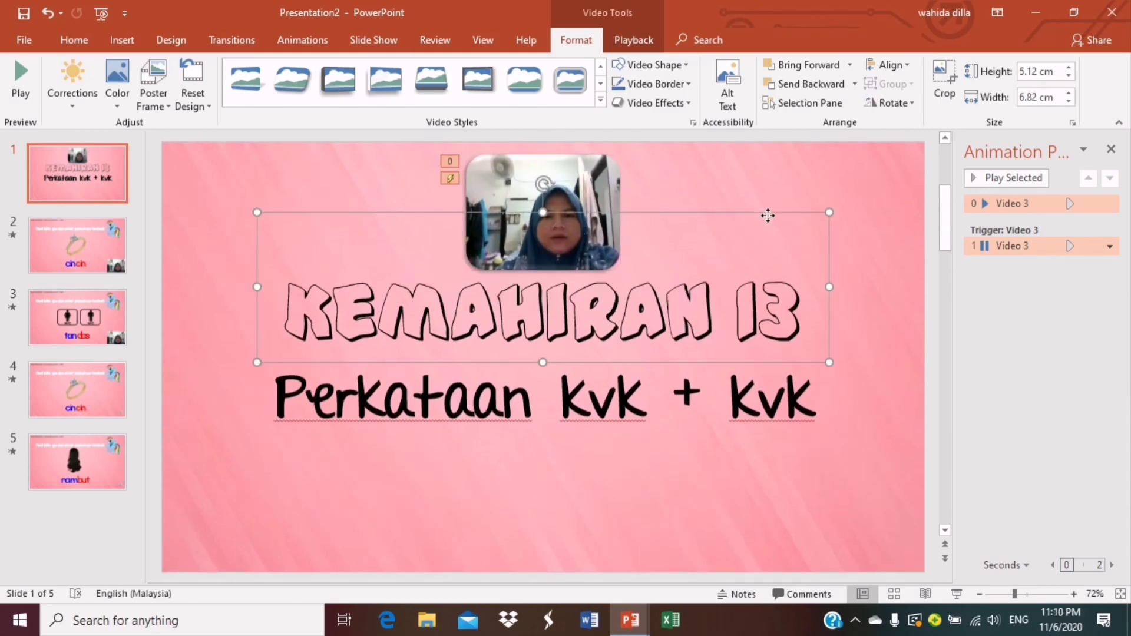
Play the slide show from the title slide to slide 2, then choose End Show
left_click(961, 595)
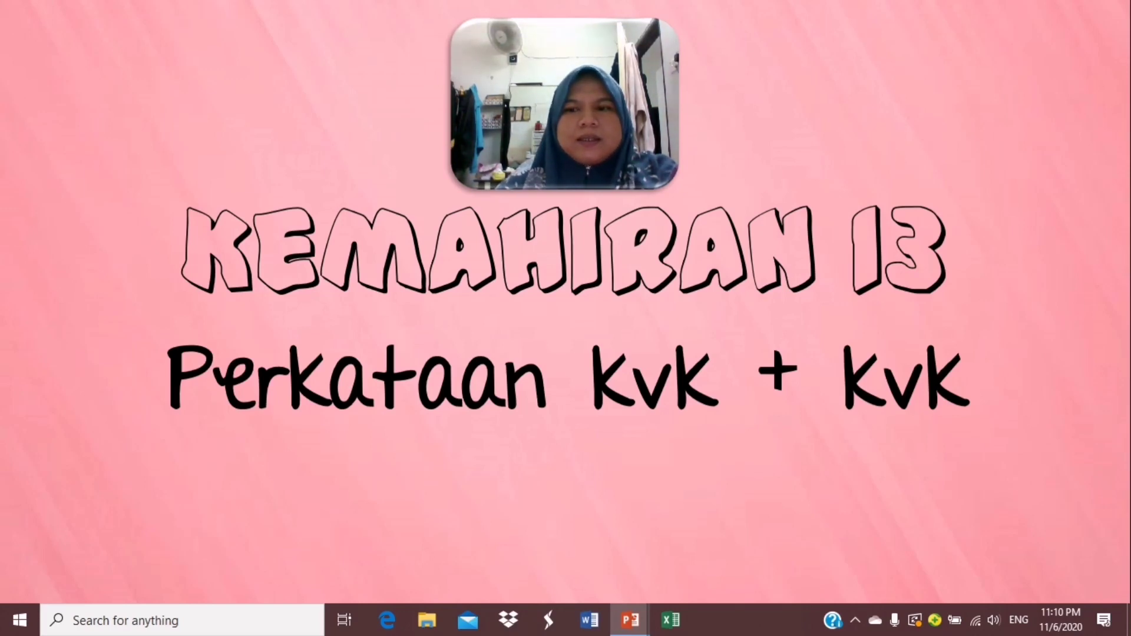
key("Right")
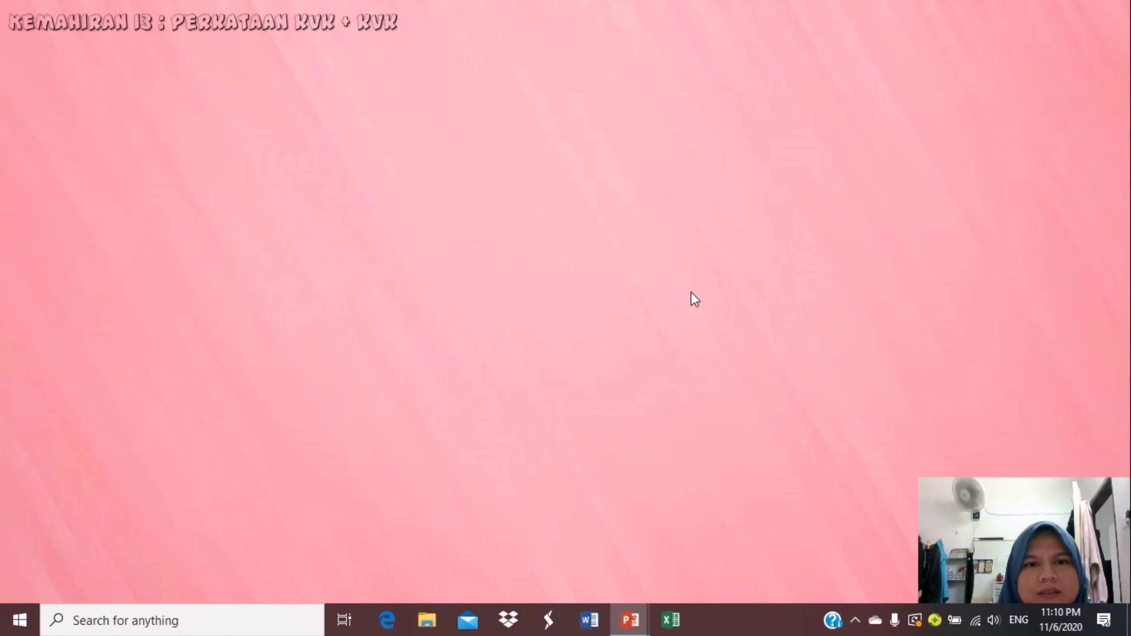
right_click(692, 297)
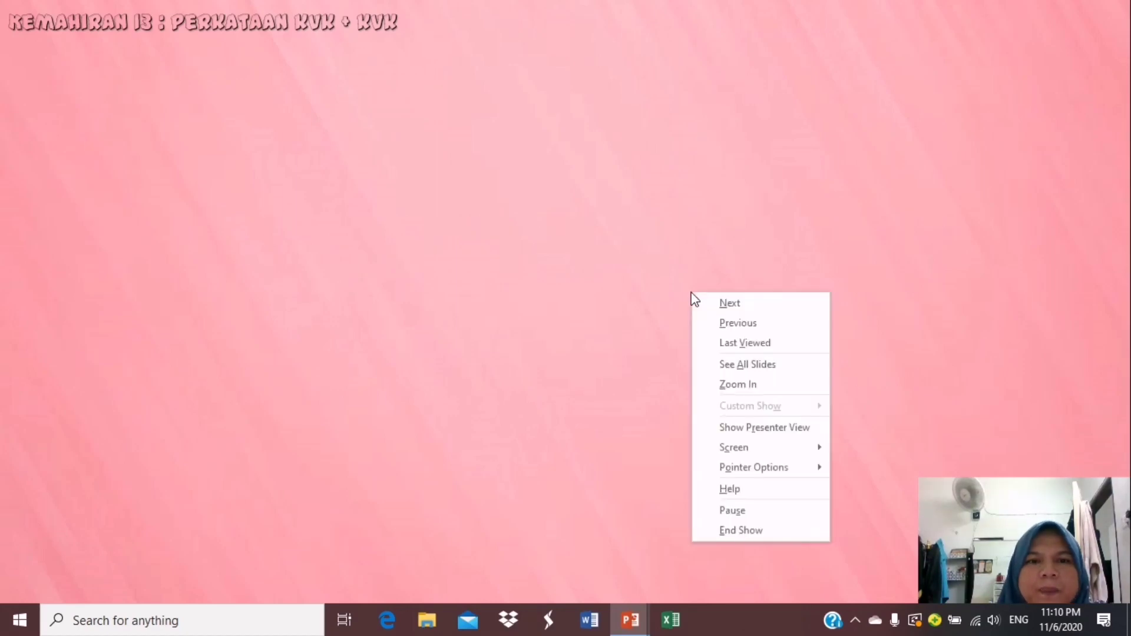
left_click(770, 529)
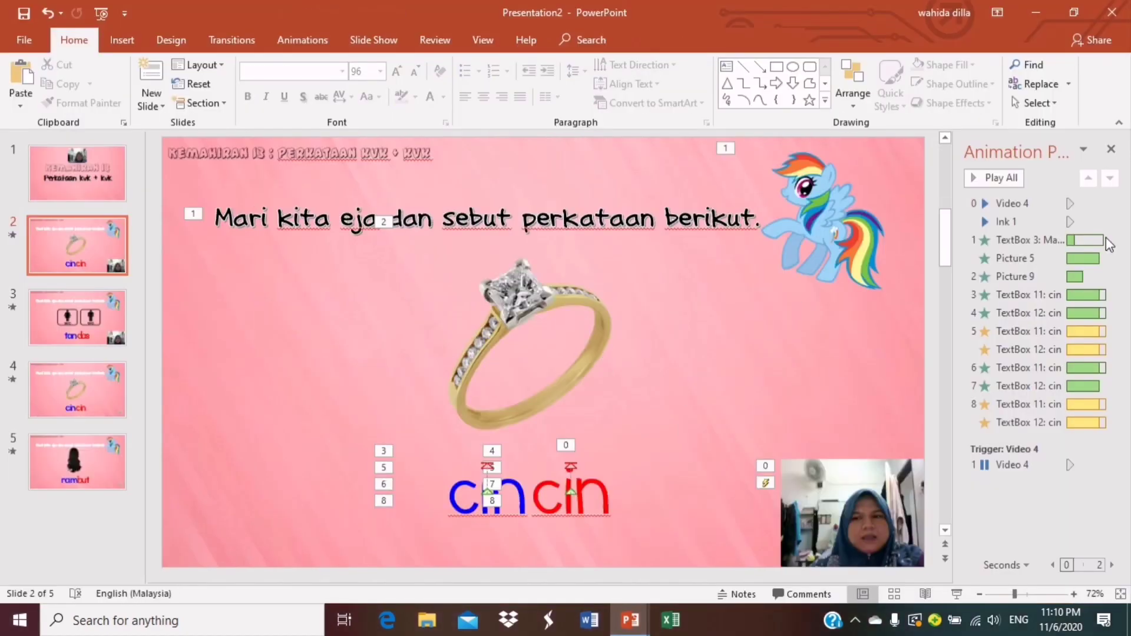
Export a Full HD MPEG-4 video named 'Kemahiran 13 tutorial' to Documents
left_click(23, 39)
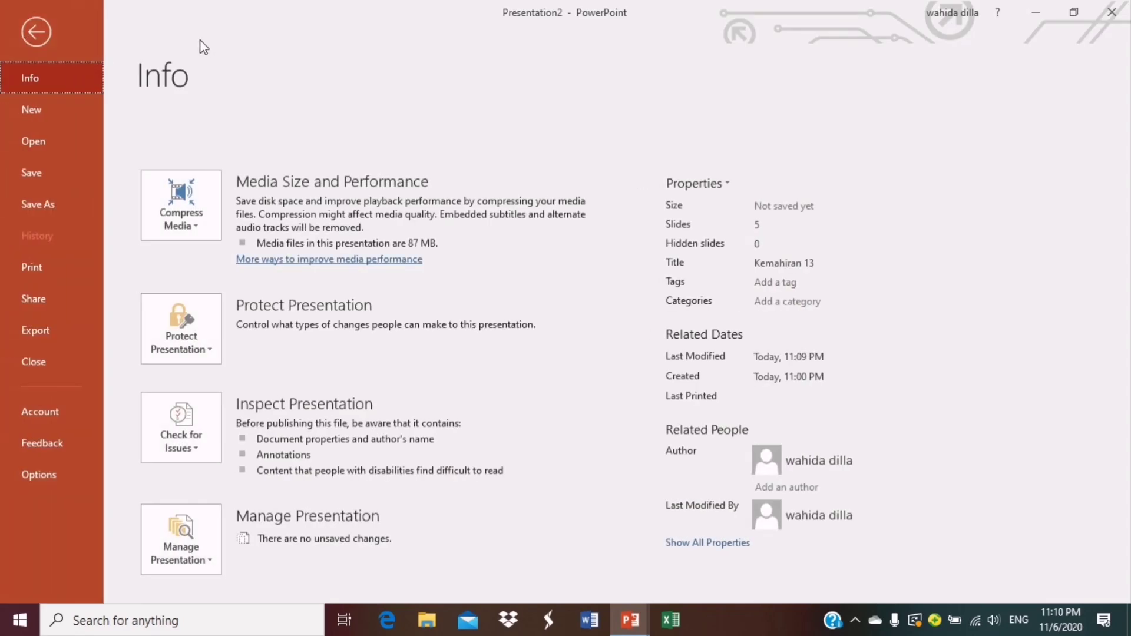
left_click(28, 332)
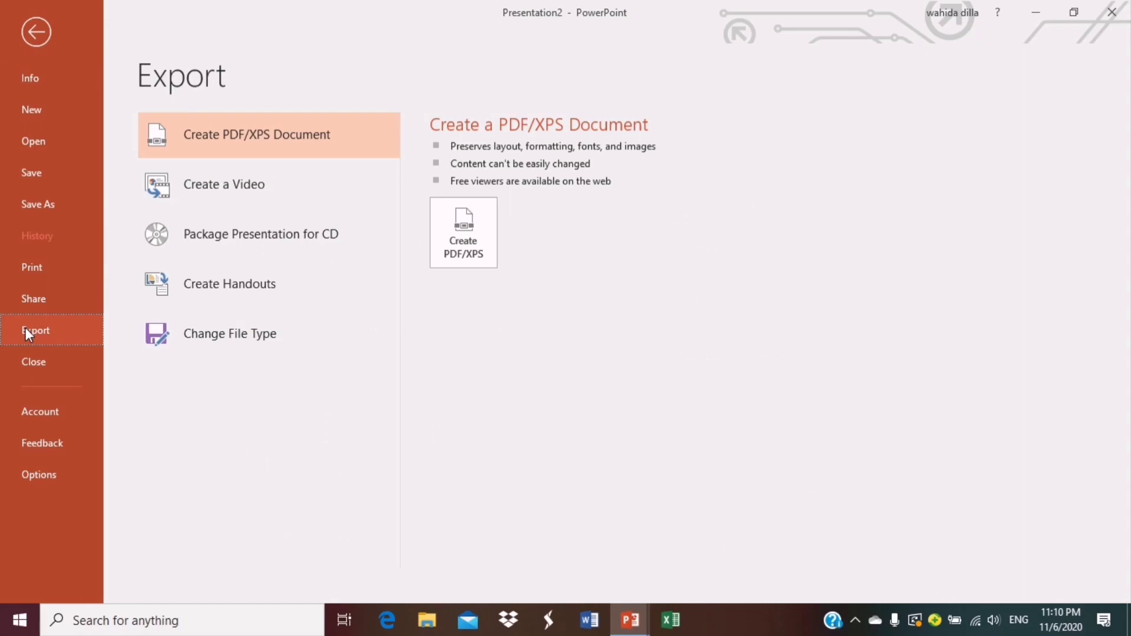
left_click(186, 184)
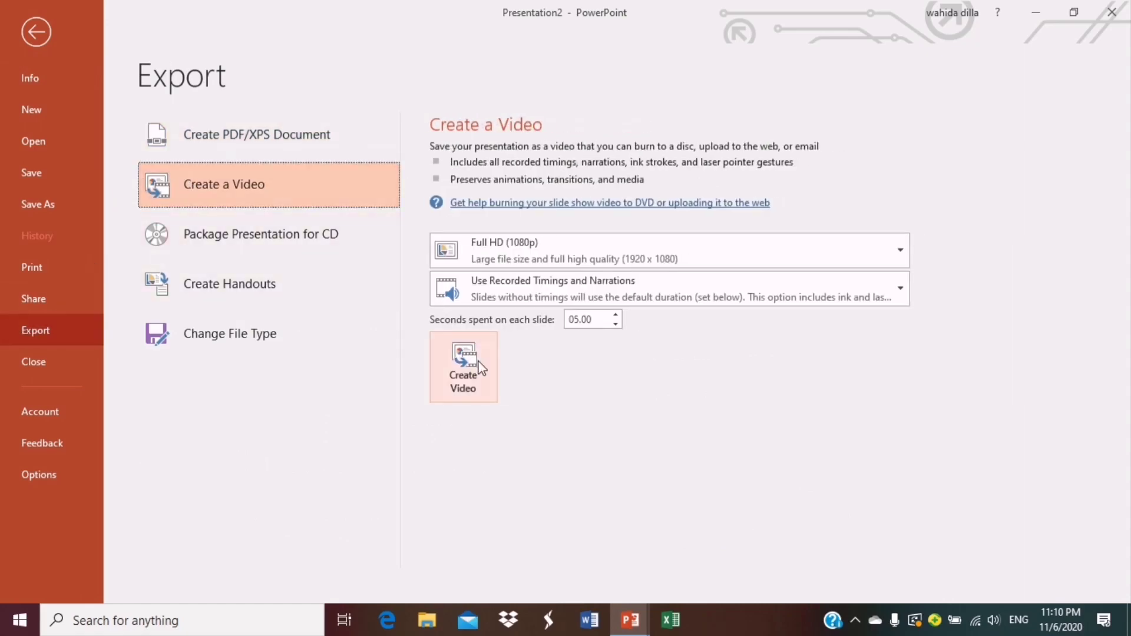
left_click(463, 368)
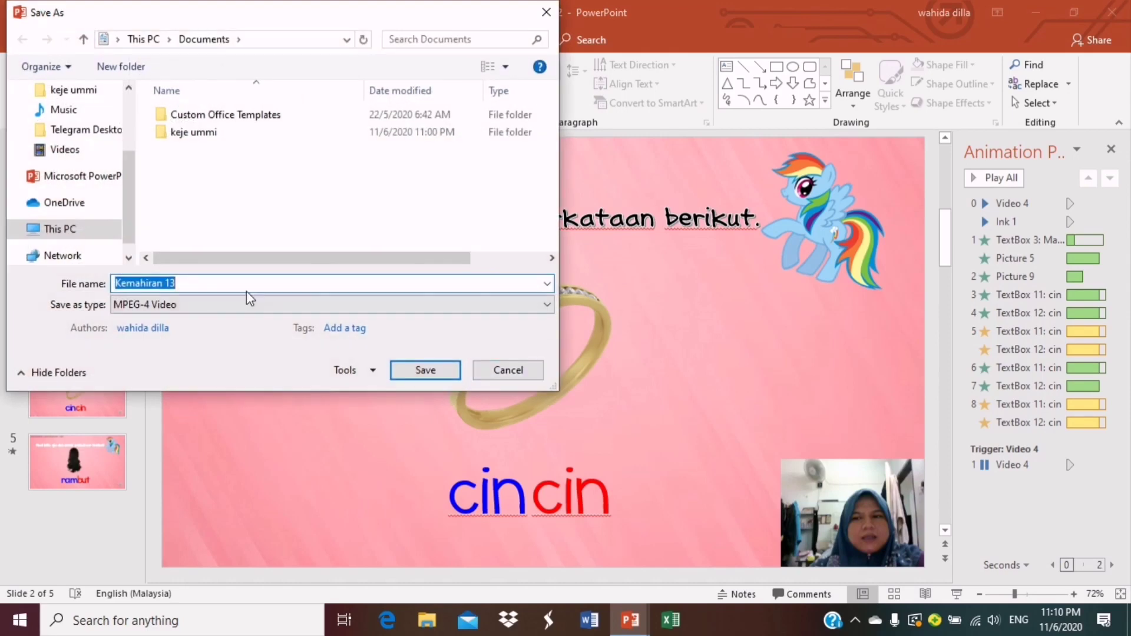
left_click(205, 286)
type("tutorial")
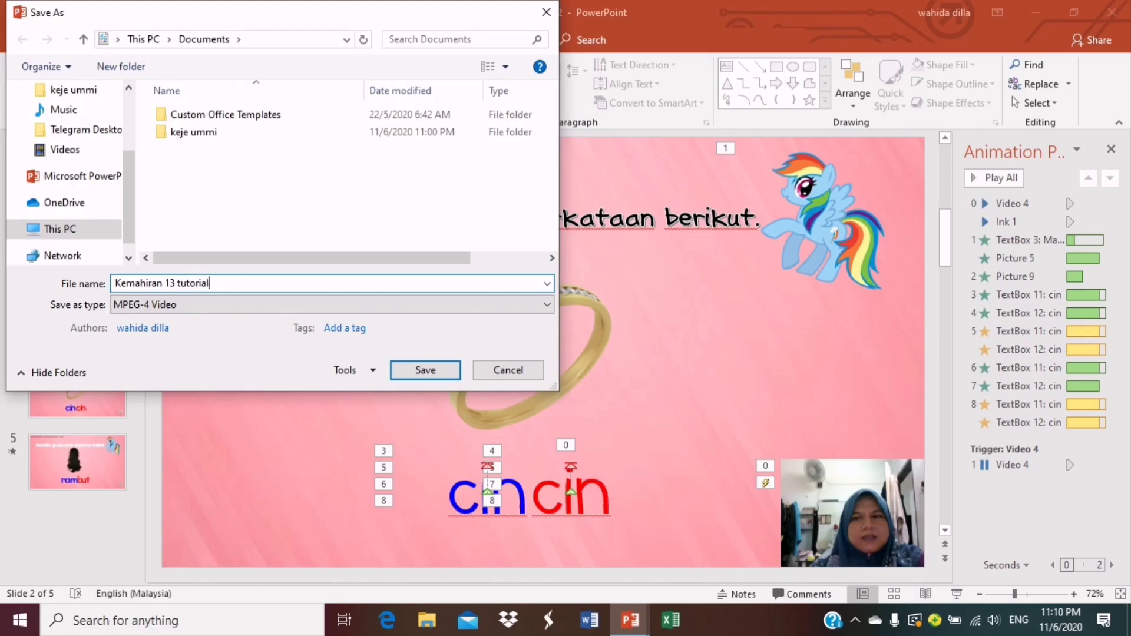
left_click(413, 369)
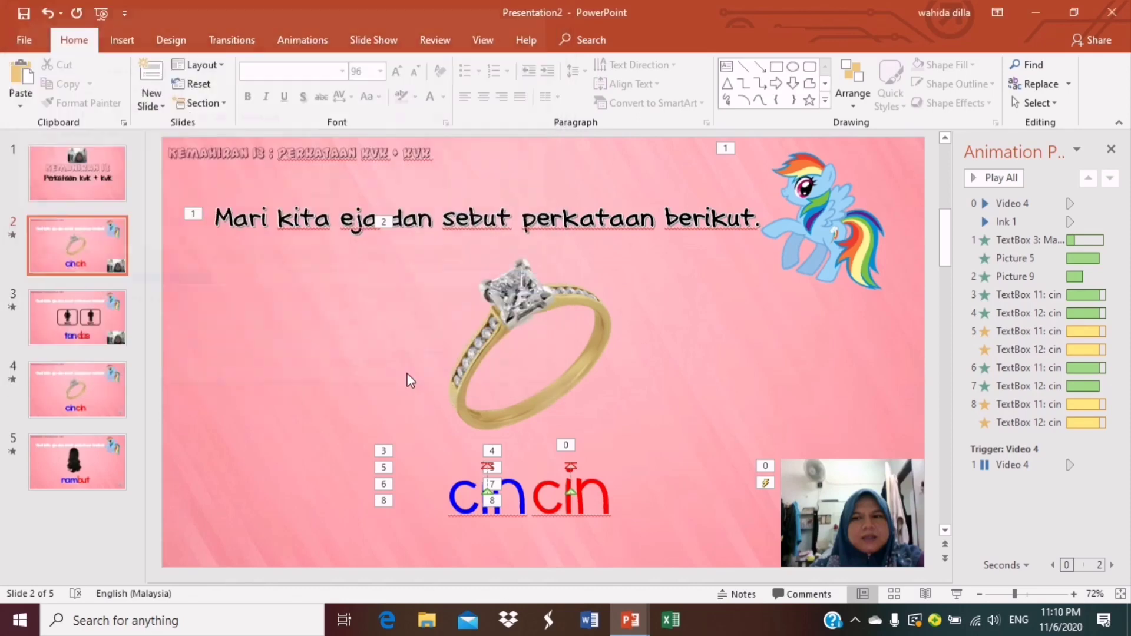
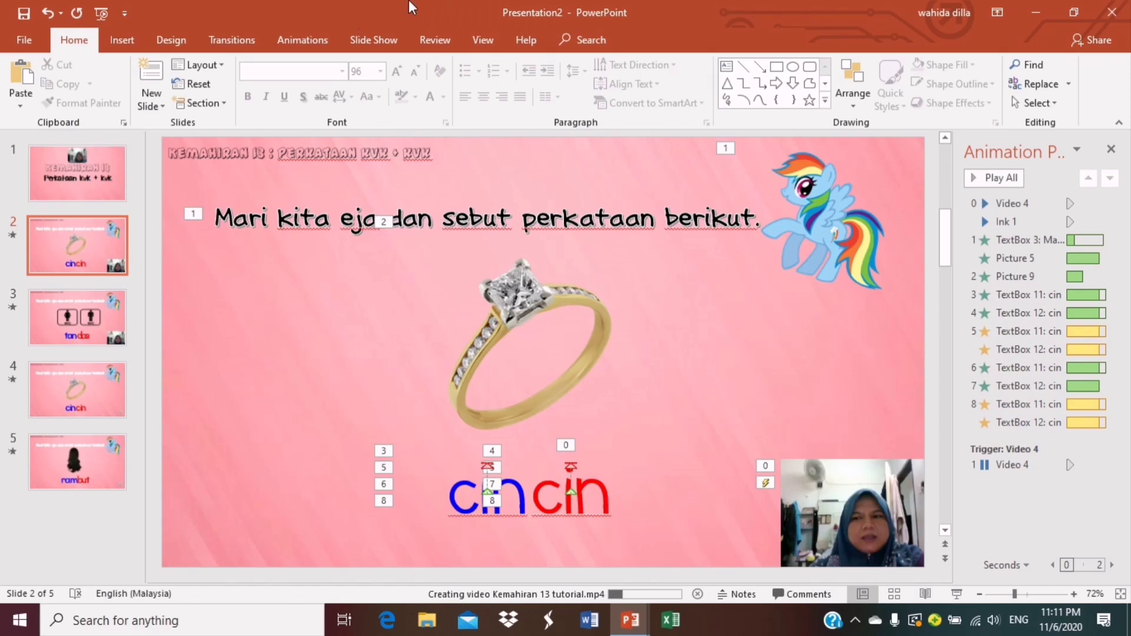
Stop the screen recording of the slide showing the ring and the animated word 'cincin'
left_click(513, 43)
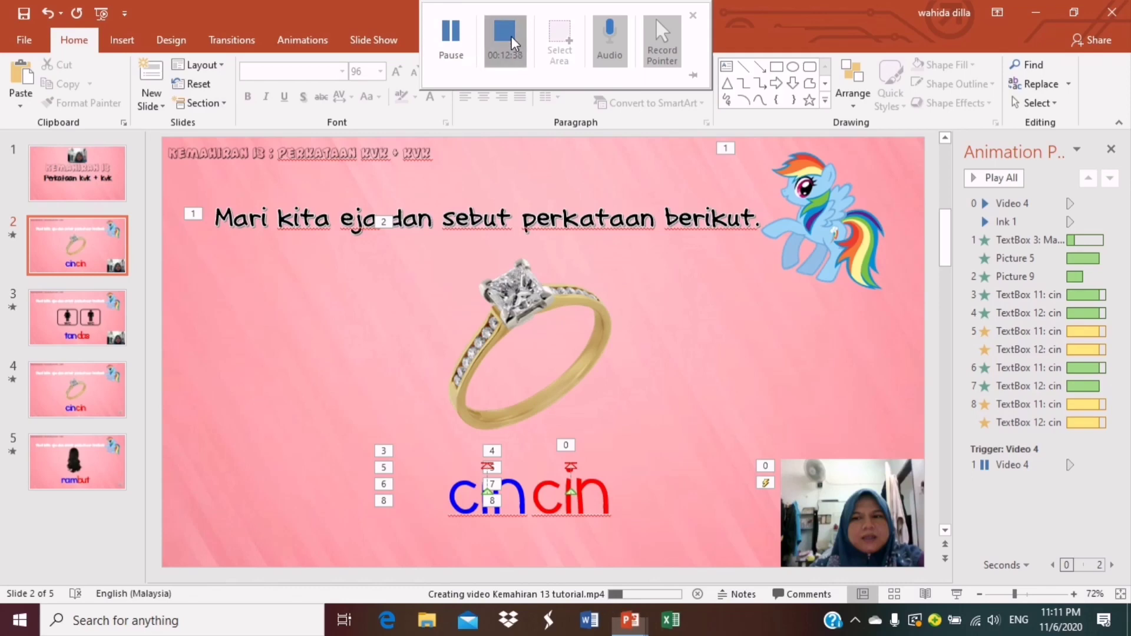